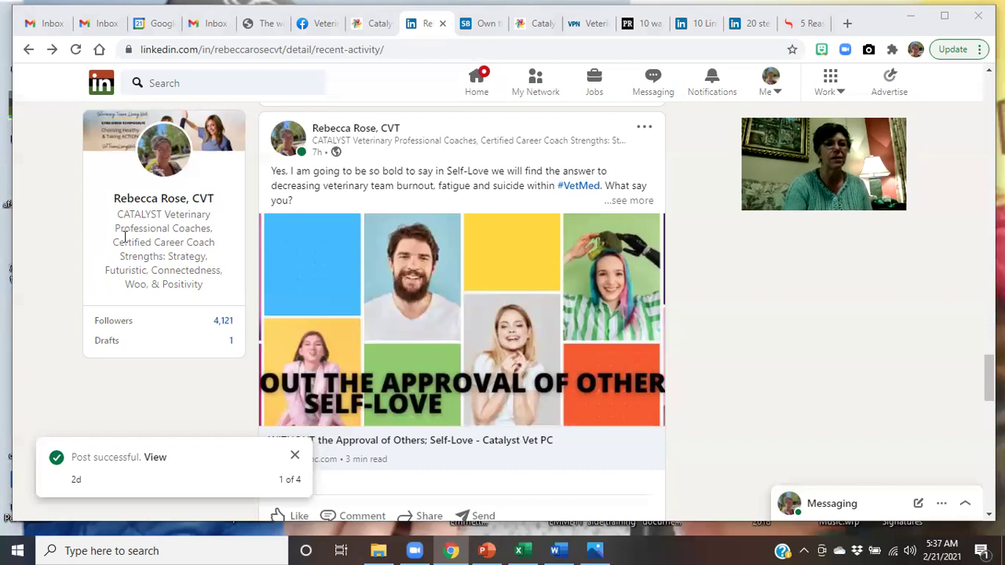
- Return to the home feed and open your own profile page
{"action": "left_click", "coordinate": [216, 135]}
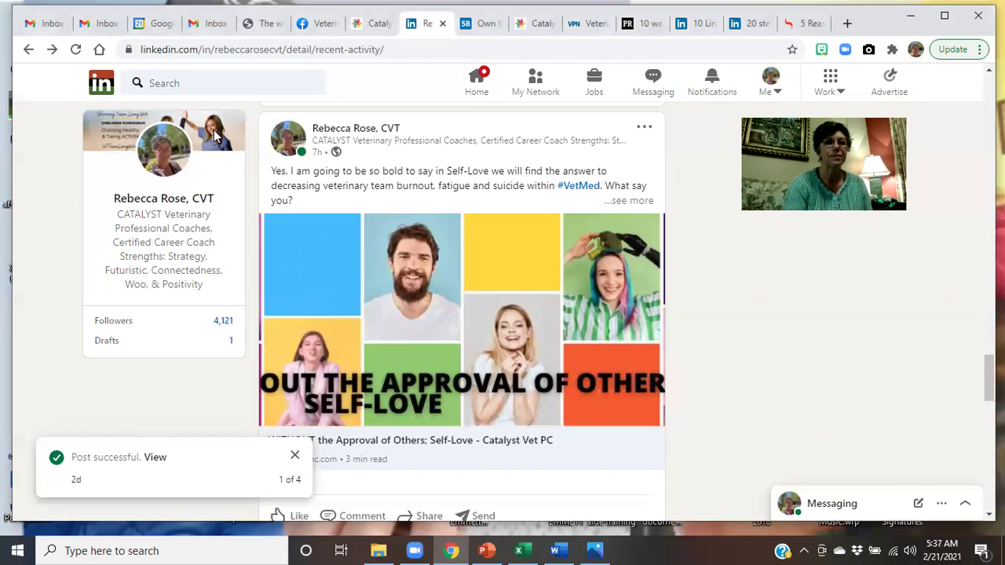
{"action": "left_click", "coordinate": [476, 81]}
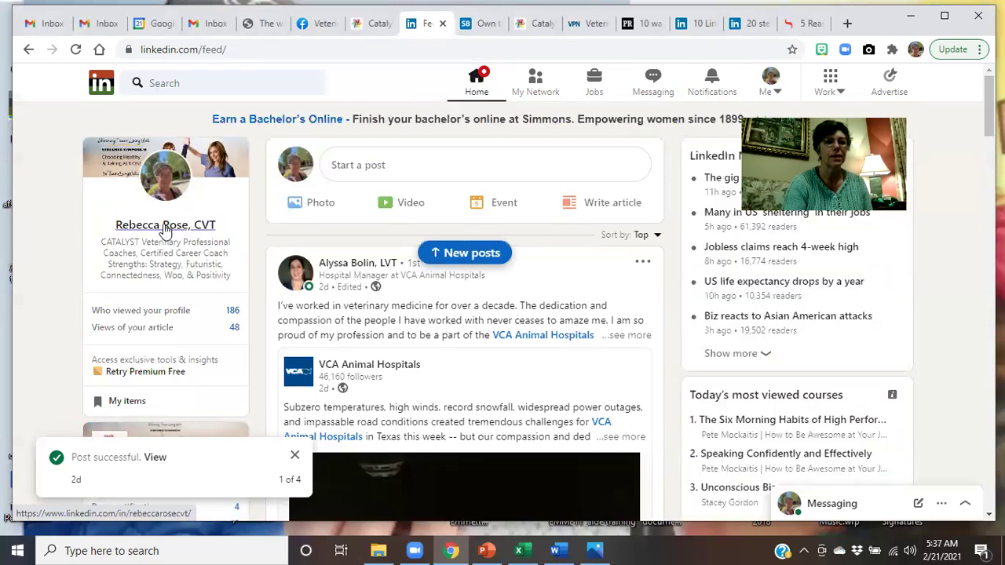
{"action": "left_click", "coordinate": [163, 227]}
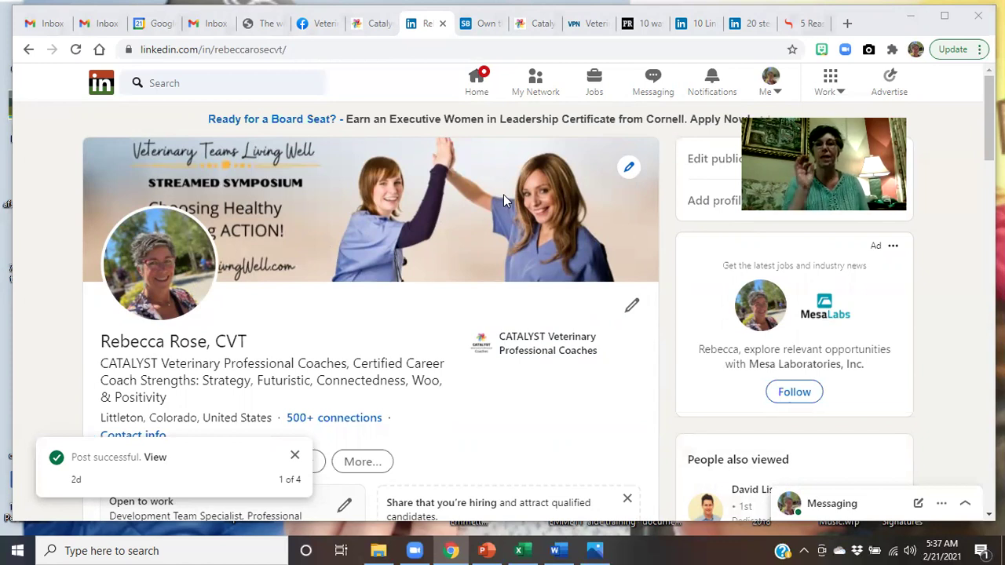
- View the profile photo options and the background photo editor, closing each without changes
{"action": "mouse_move", "coordinate": [197, 250]}
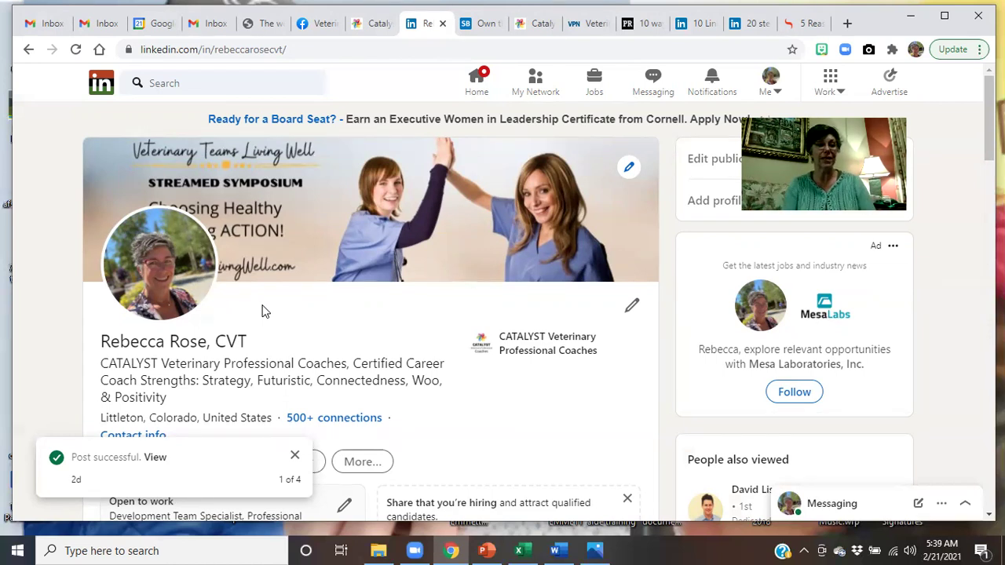
{"action": "left_click", "coordinate": [161, 281]}
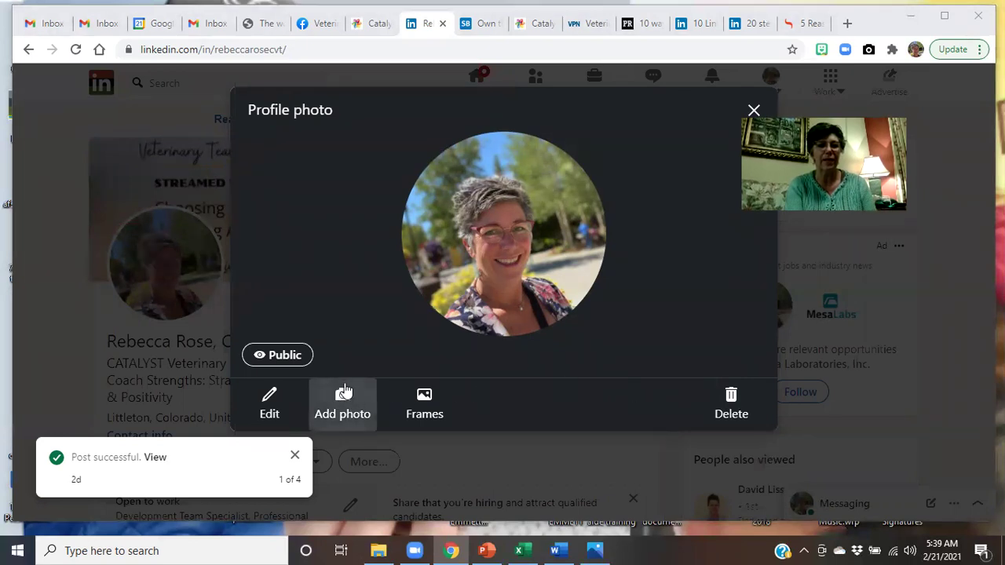
{"action": "left_click", "coordinate": [956, 263]}
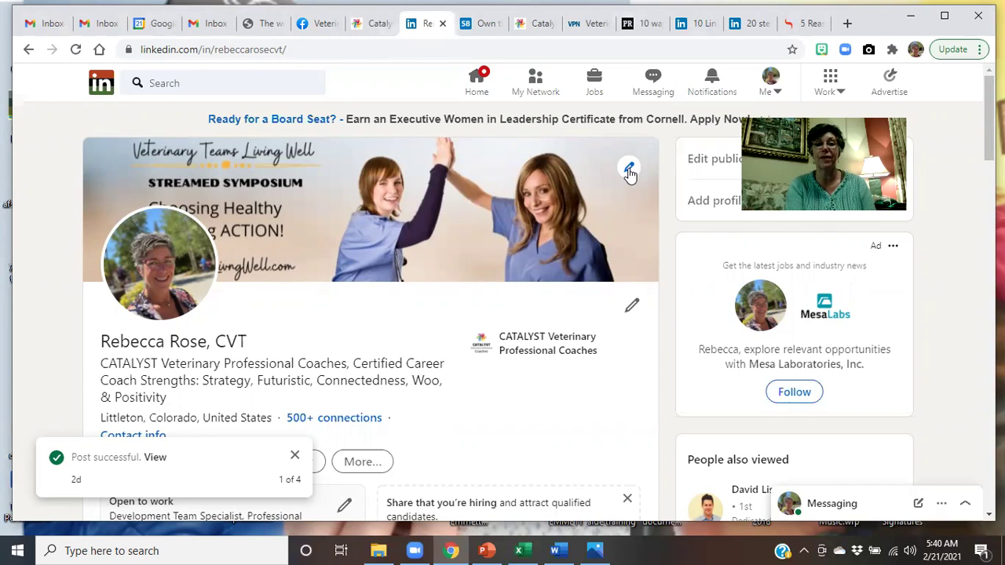
{"action": "left_click", "coordinate": [629, 170]}
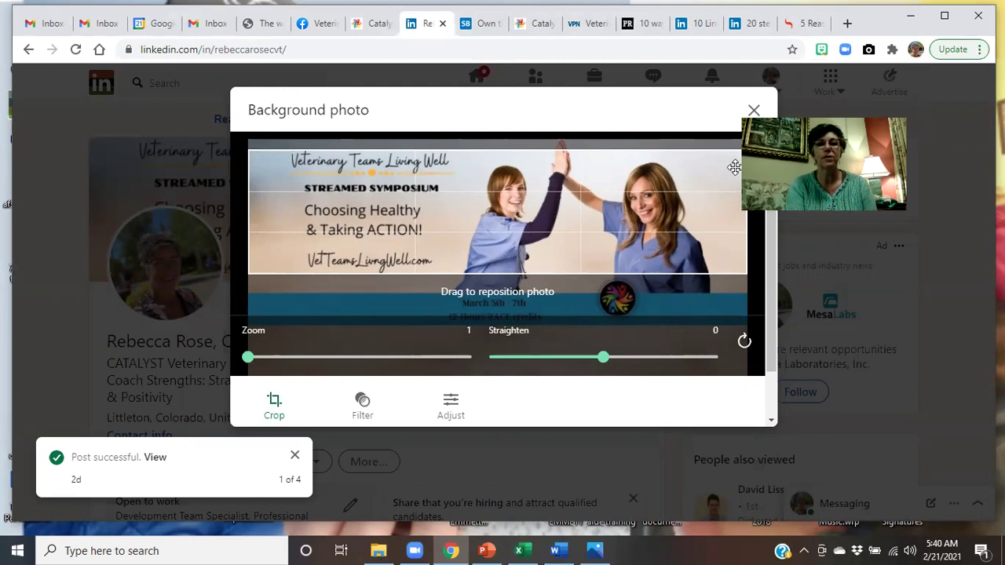
{"action": "left_click", "coordinate": [754, 111]}
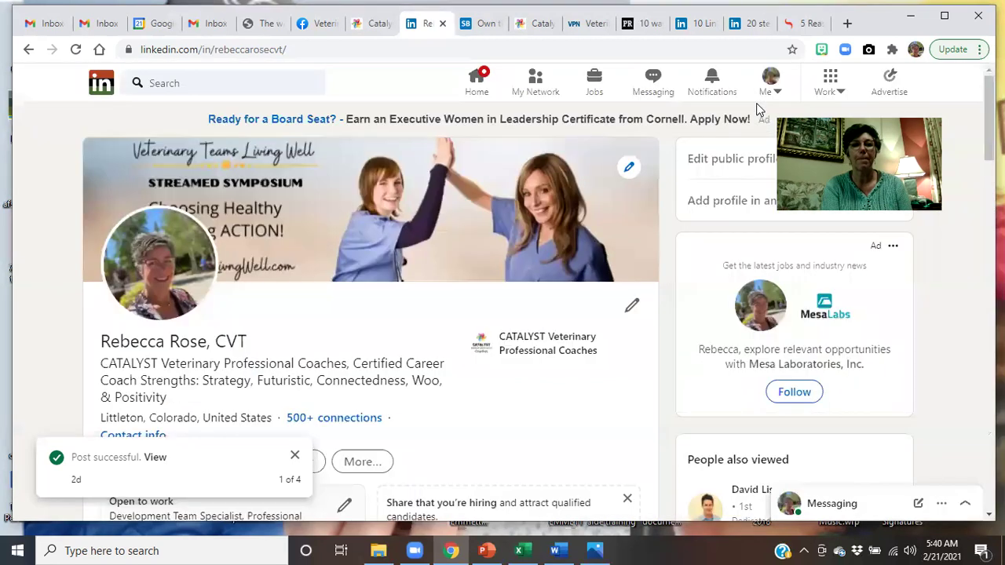
- Start changing the profile's background photo by choosing to upload a photo from the computer
{"action": "left_click", "coordinate": [629, 170]}
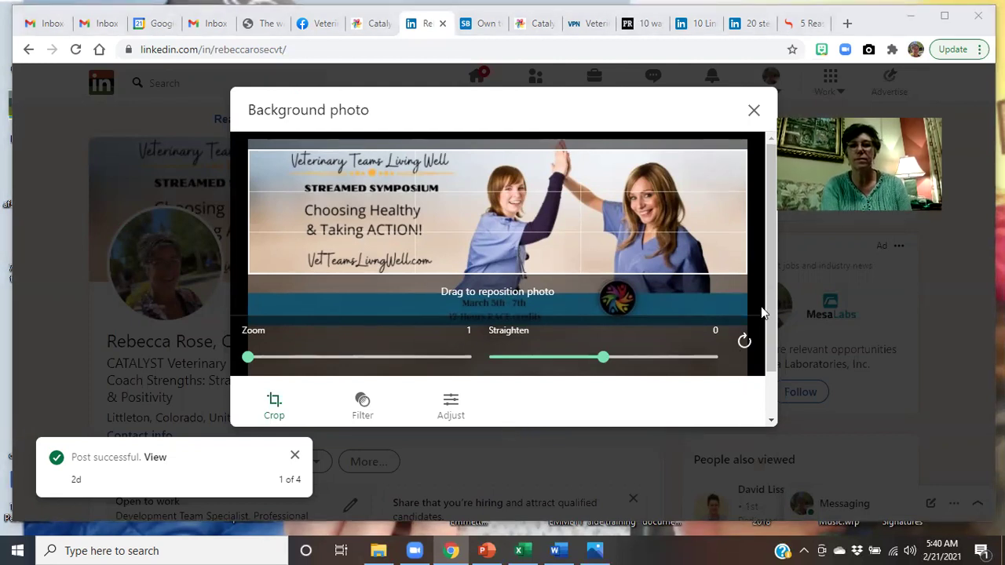
{"action": "left_click_drag", "start_coordinate": [771, 294], "coordinate": [760, 377]}
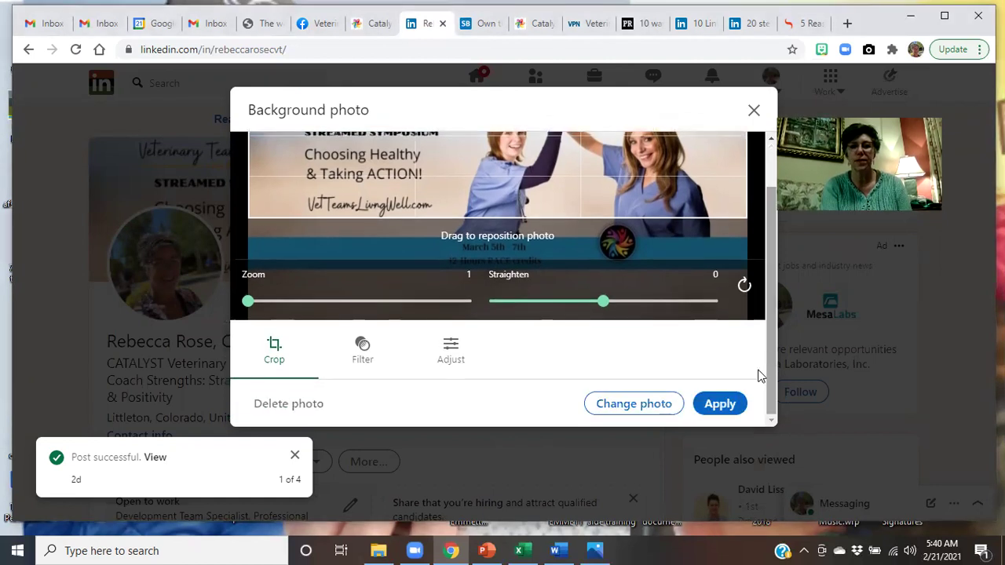
{"action": "left_click", "coordinate": [636, 408]}
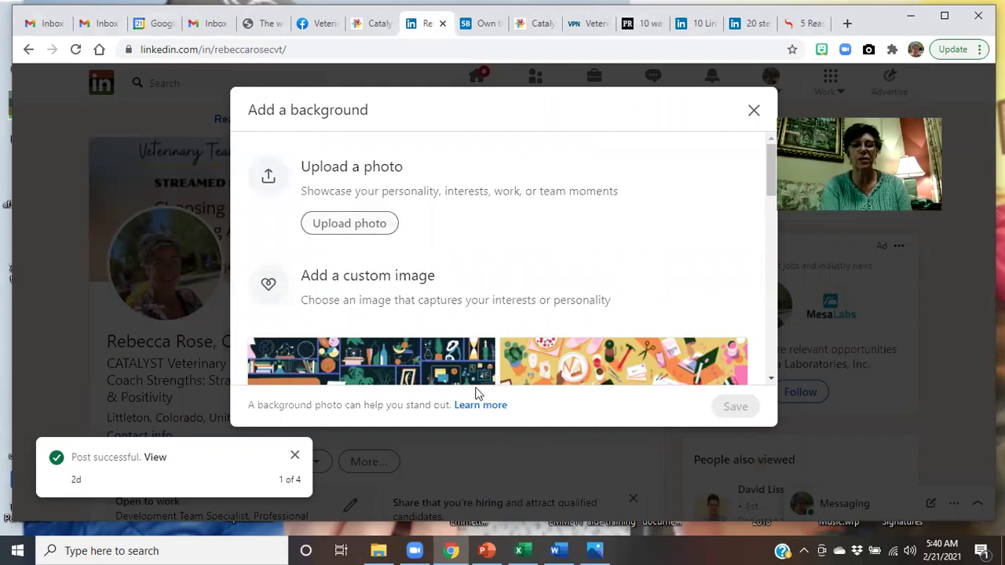
{"action": "left_click", "coordinate": [344, 224]}
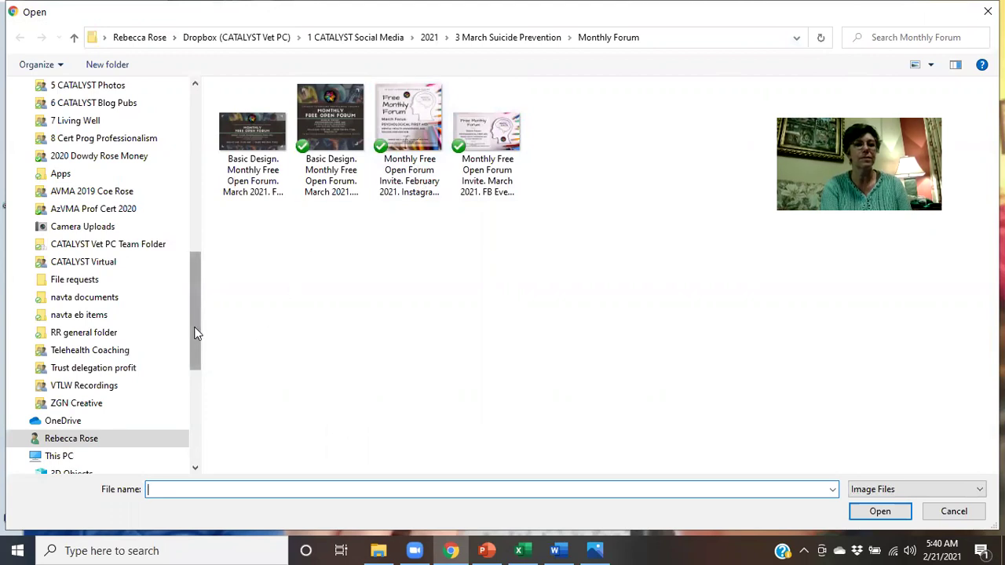
- Search the Monthly Forum folder for "rr laughs"
{"action": "left_click_drag", "start_coordinate": [195, 301], "coordinate": [186, 128]}
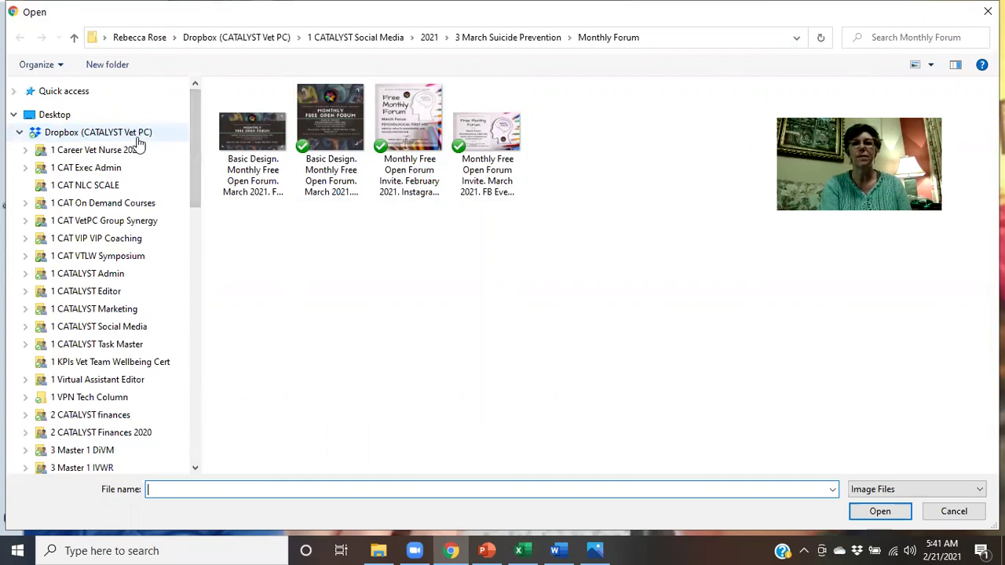
{"action": "left_click", "coordinate": [902, 41]}
{"action": "type", "text": "r"}
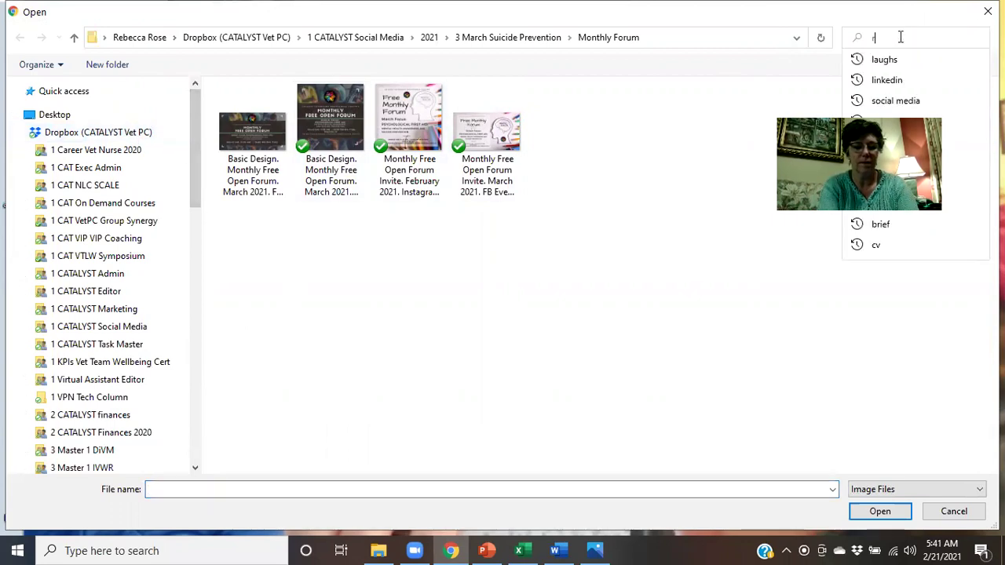
{"action": "type", "text": "r l"}
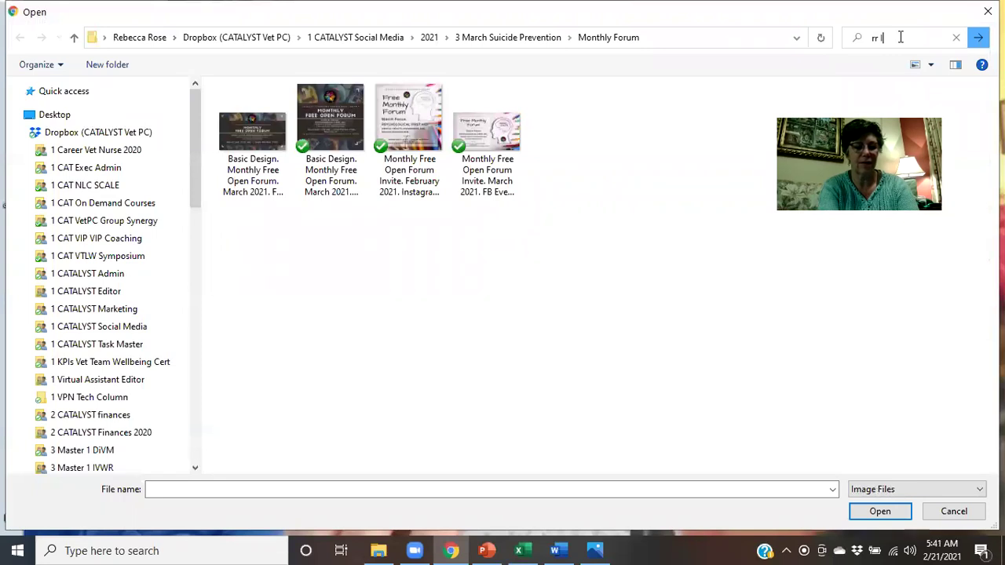
{"action": "type", "text": "augh"}
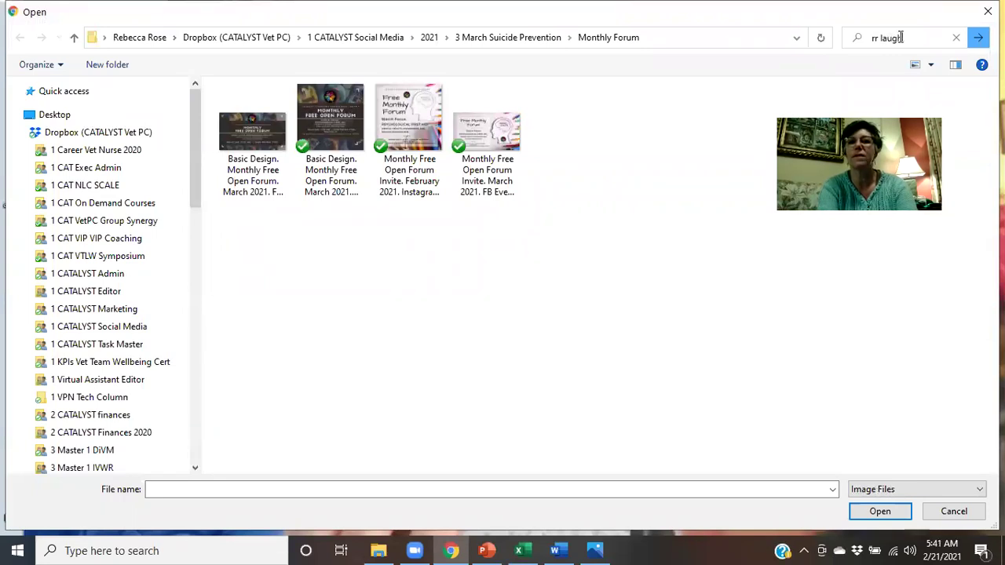
{"action": "type", "text": "s"}
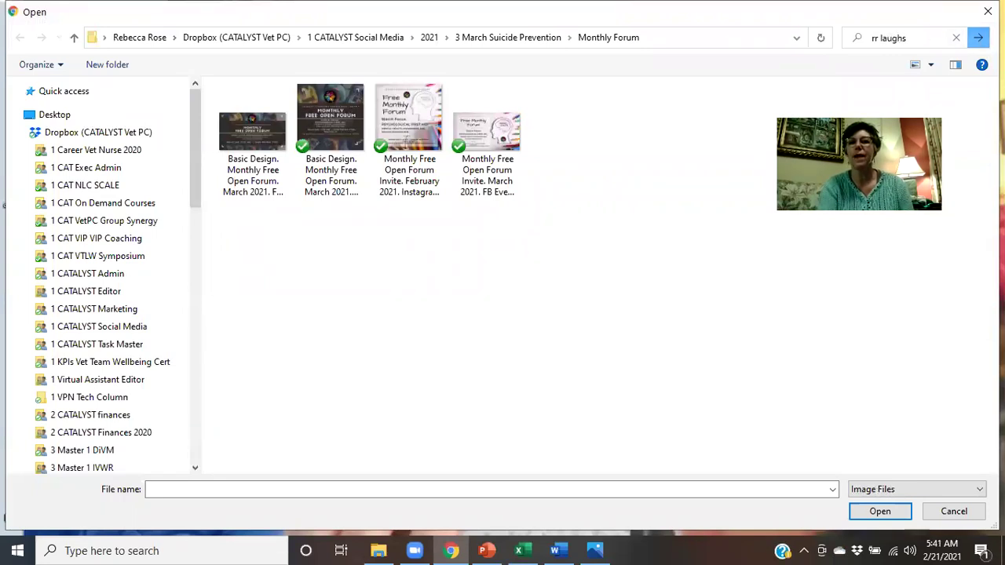
{"action": "left_click", "coordinate": [978, 37]}
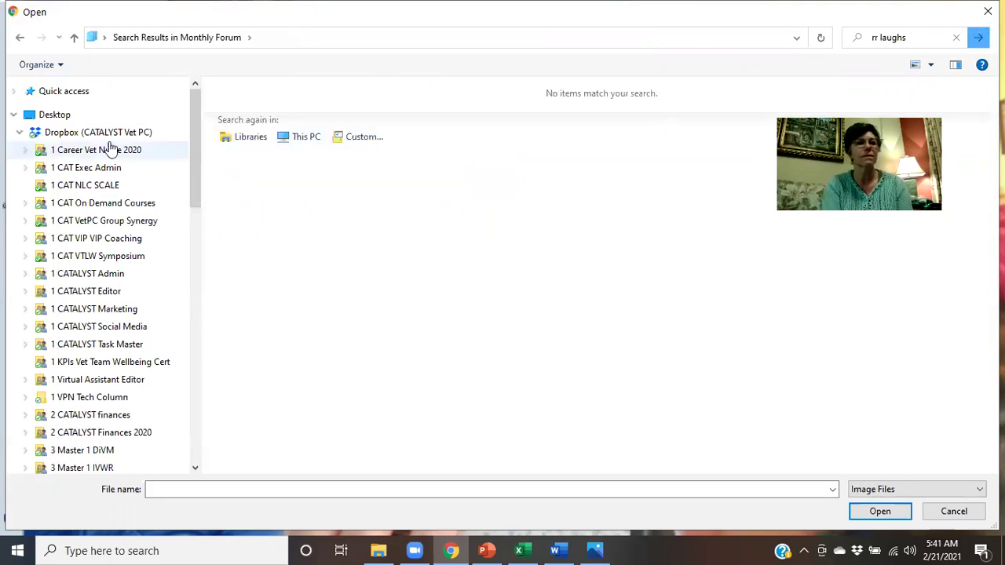
- Search the Dropbox (CATALYST Vet PC) folder for "rr laughs" and load the RR laughs image as the background photo
{"action": "left_click", "coordinate": [87, 134]}
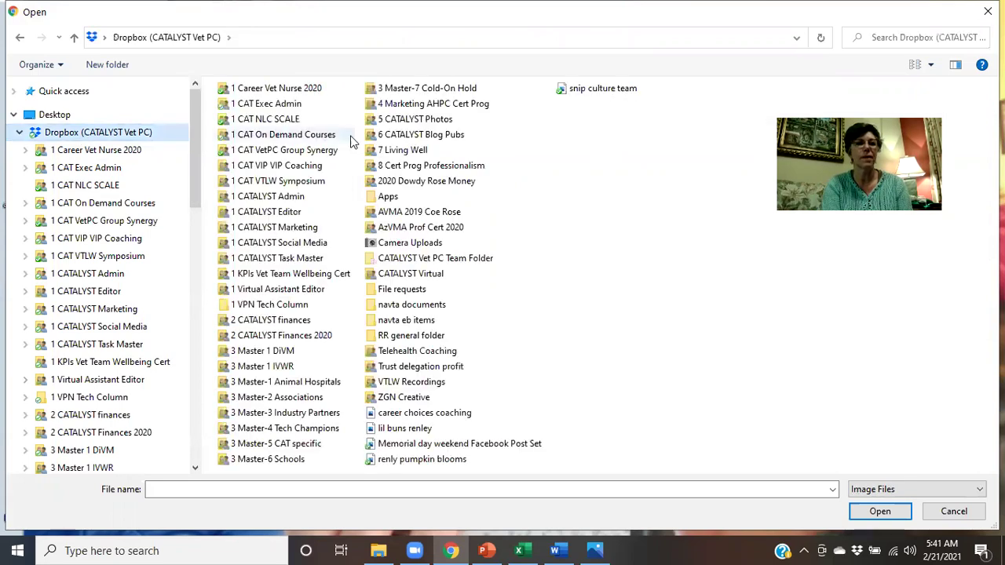
{"action": "left_click", "coordinate": [872, 41]}
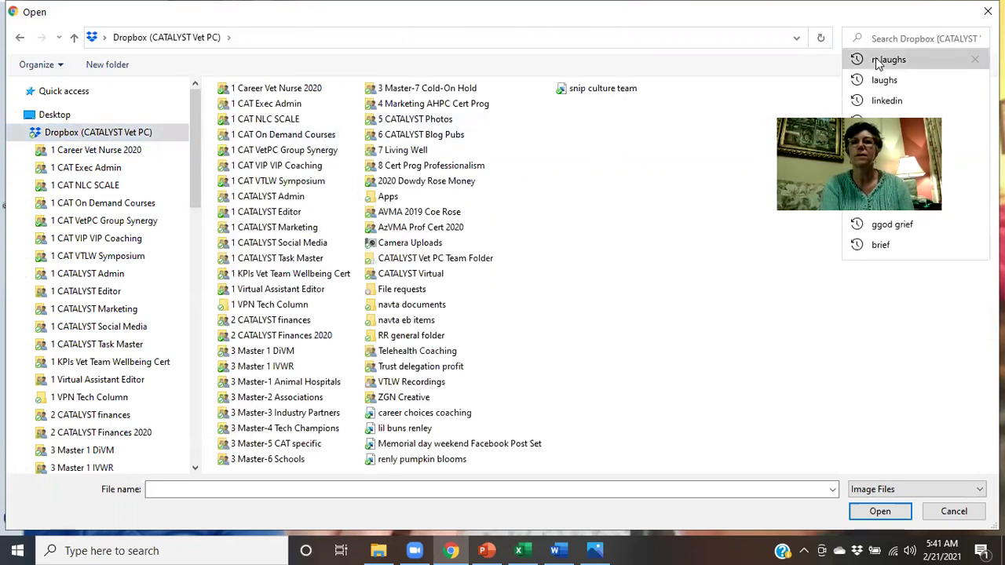
{"action": "left_click", "coordinate": [876, 58]}
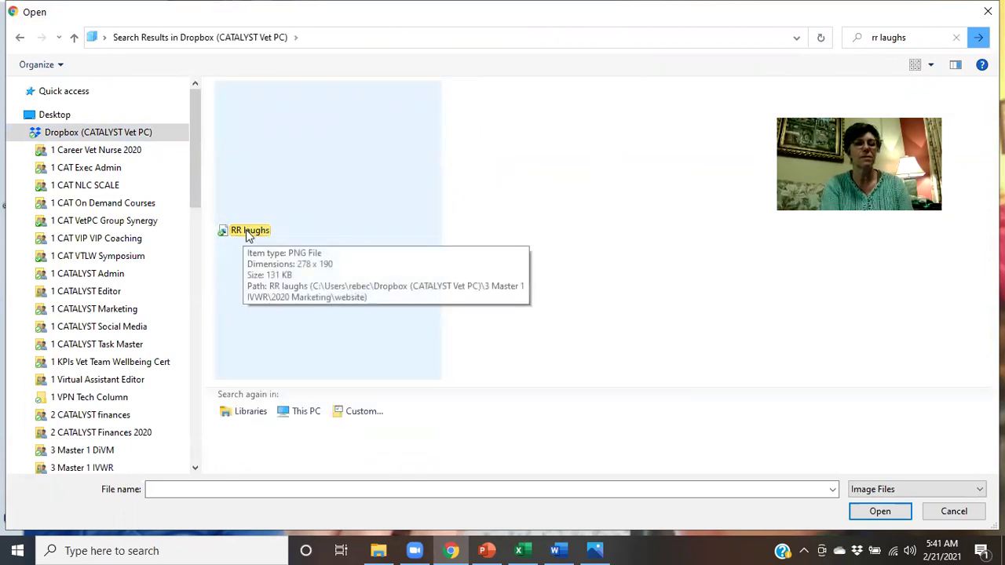
{"action": "double_click", "coordinate": [247, 231]}
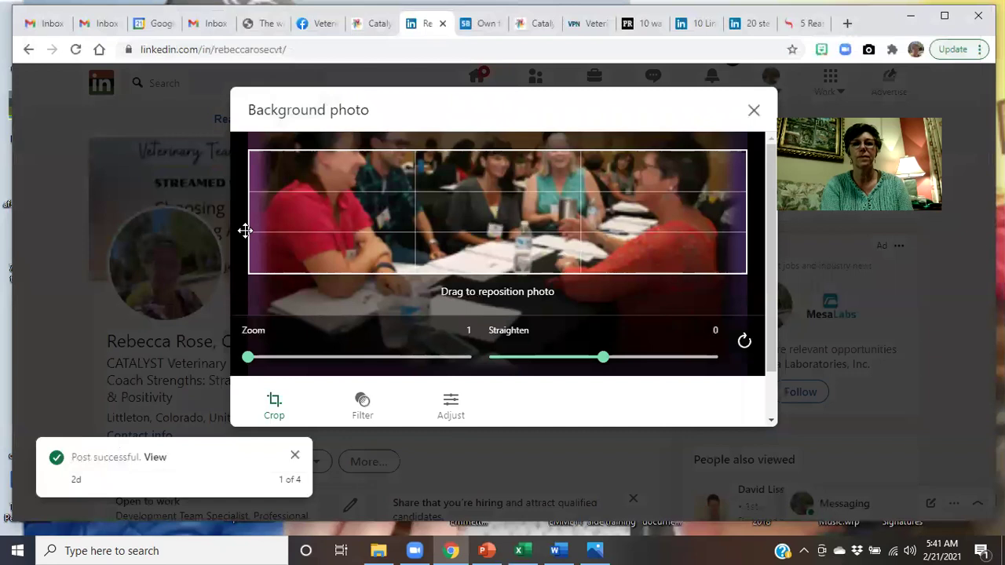
- Shift the new background photo slightly downward within the crop frame so the heads fit, and apply it
{"action": "left_click_drag", "start_coordinate": [356, 217], "coordinate": [353, 247]}
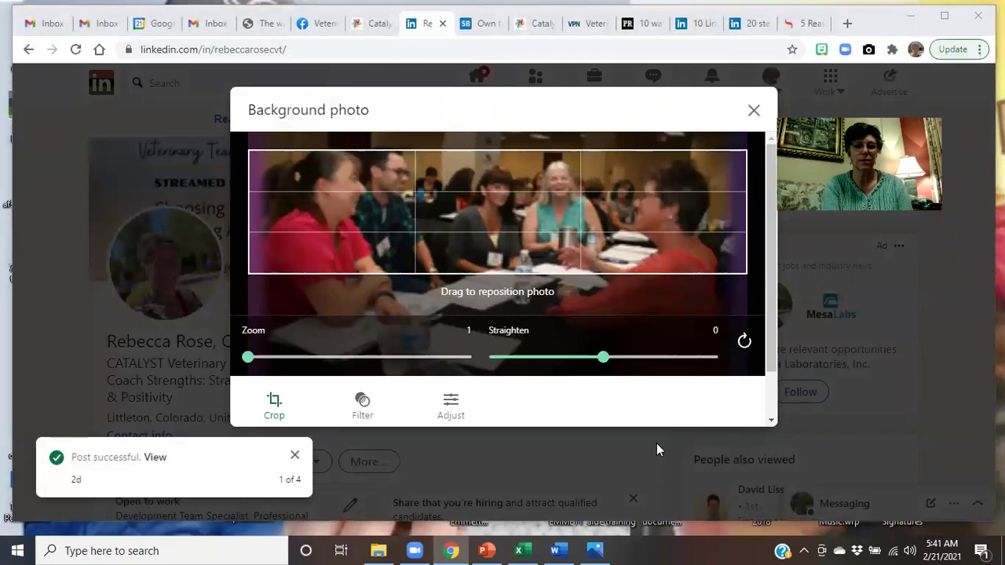
{"action": "left_click", "coordinate": [452, 550]}
{"action": "left_click", "coordinate": [458, 548]}
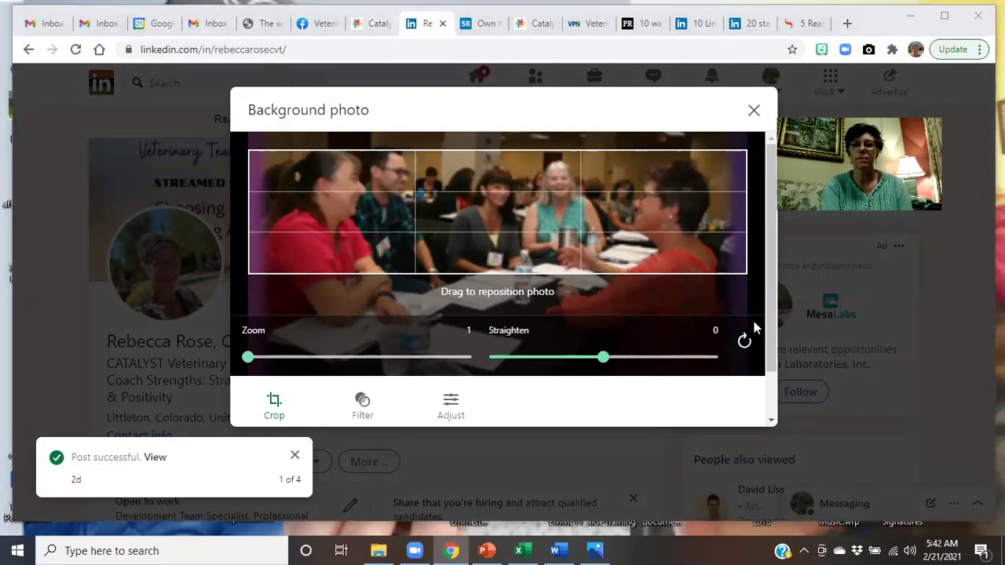
{"action": "scroll", "coordinate": [771, 306], "scroll_direction": "down", "scroll_amount": 1}
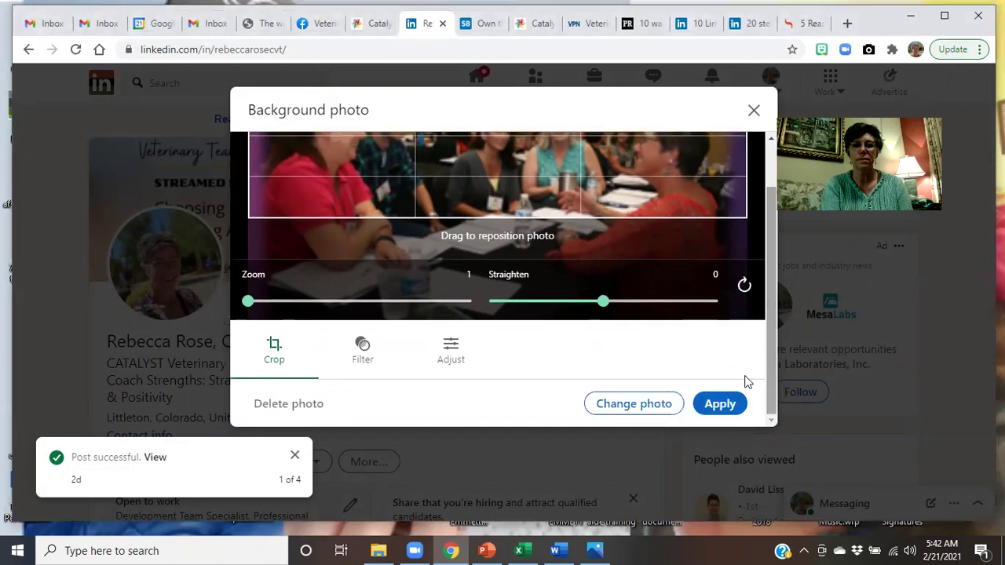
{"action": "left_click", "coordinate": [719, 408]}
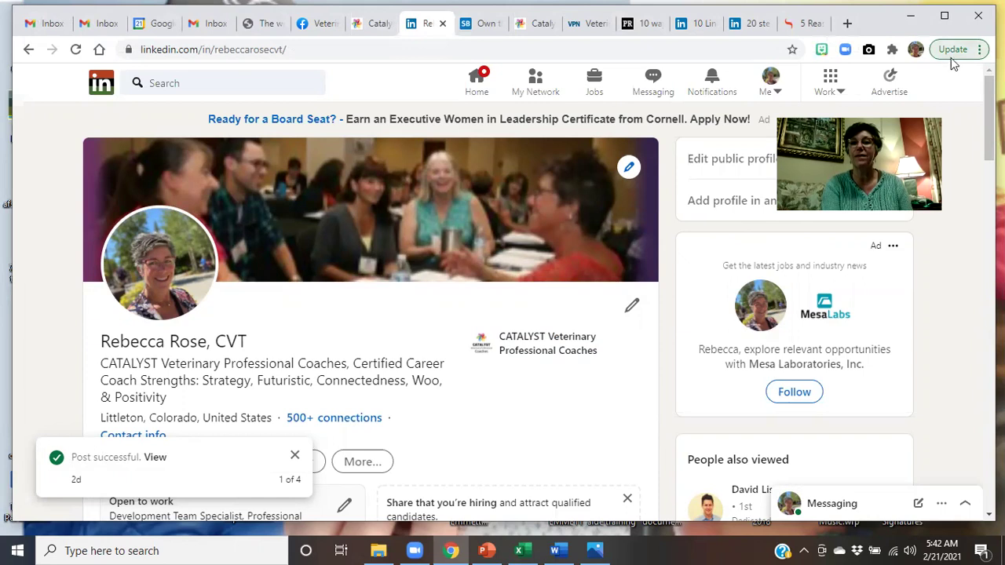
- Open the profile intro for editing, review the fields from headline and current position to industry and contact info, and save it
{"action": "left_click_drag", "start_coordinate": [988, 118], "coordinate": [988, 141]}
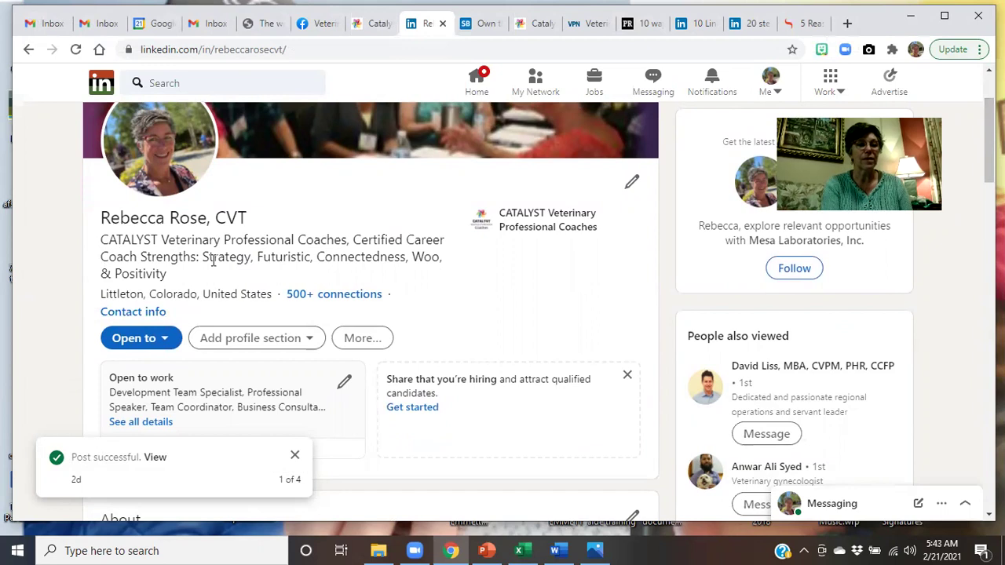
{"action": "left_click", "coordinate": [633, 184]}
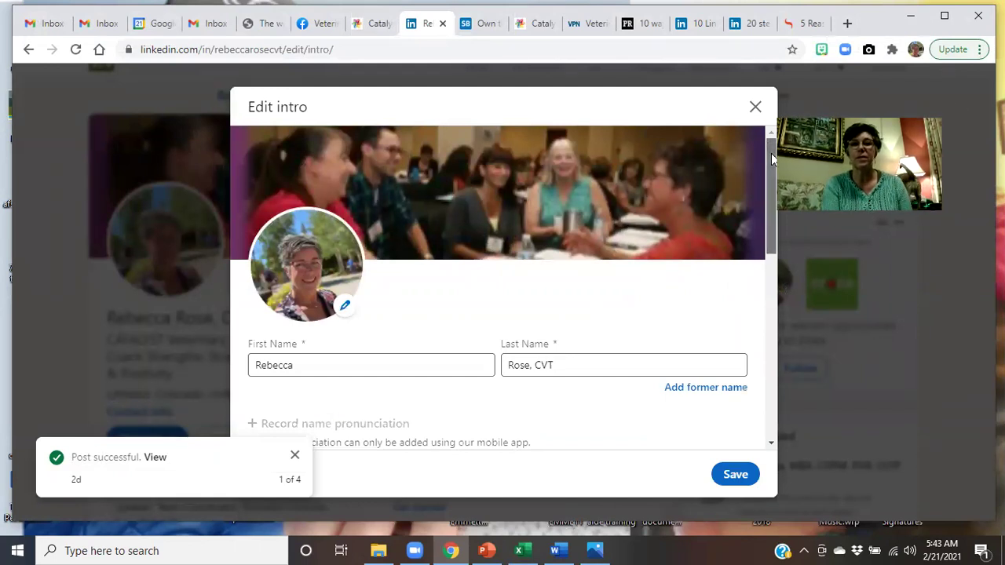
{"action": "left_click_drag", "start_coordinate": [771, 153], "coordinate": [767, 241]}
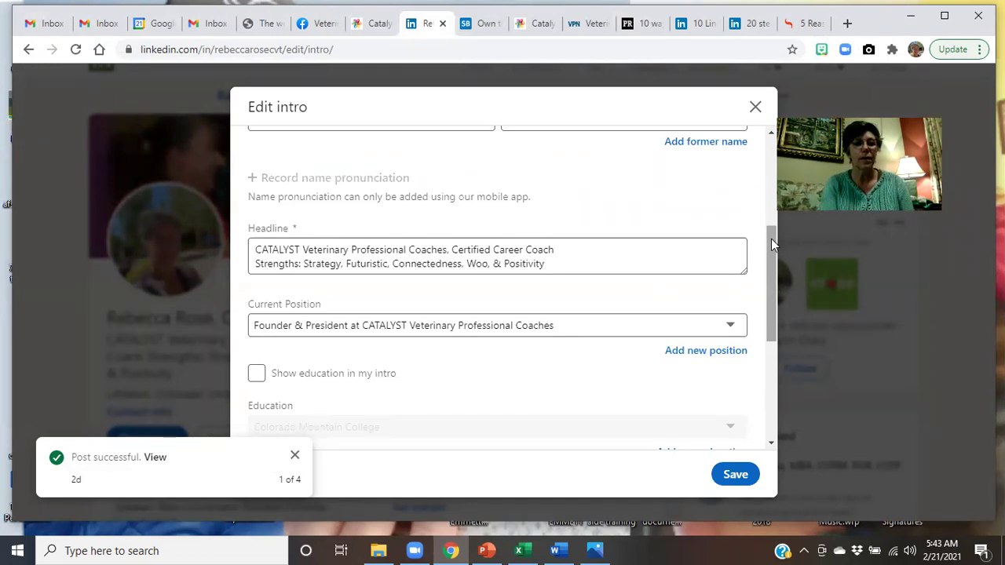
{"action": "left_click_drag", "start_coordinate": [772, 245], "coordinate": [774, 274]}
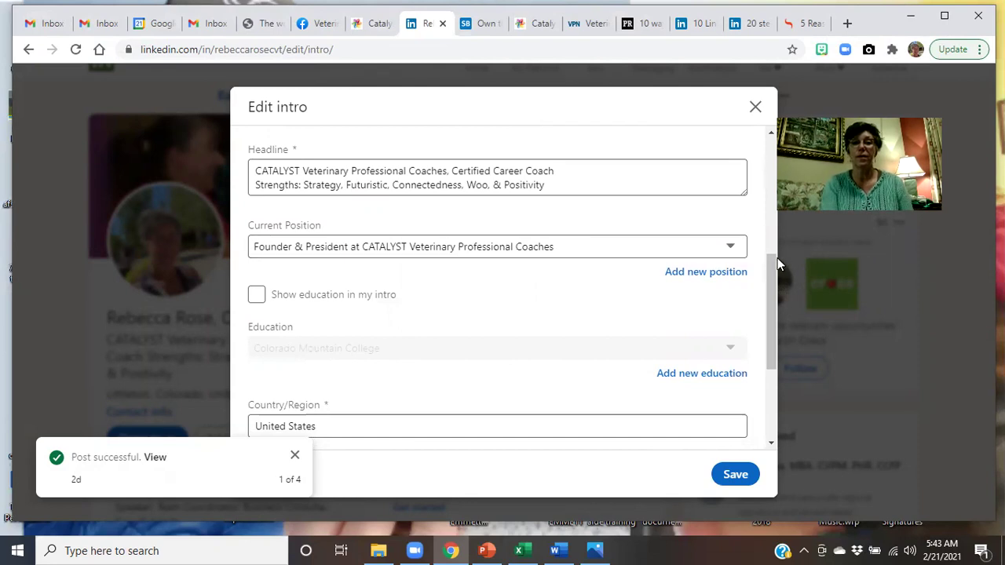
{"action": "left_click_drag", "start_coordinate": [772, 262], "coordinate": [771, 318]}
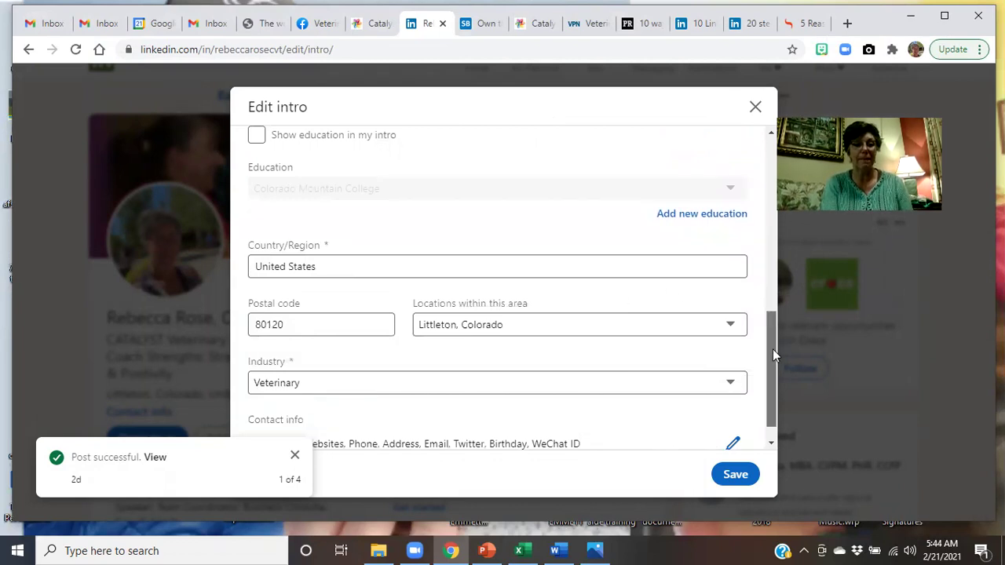
{"action": "left_click_drag", "start_coordinate": [773, 348], "coordinate": [770, 420]}
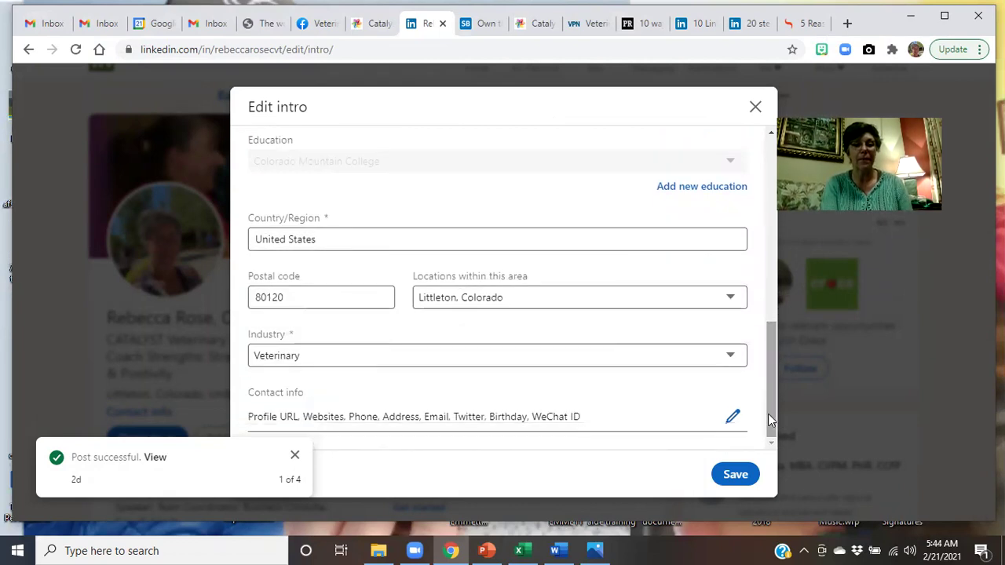
{"action": "left_click", "coordinate": [735, 475]}
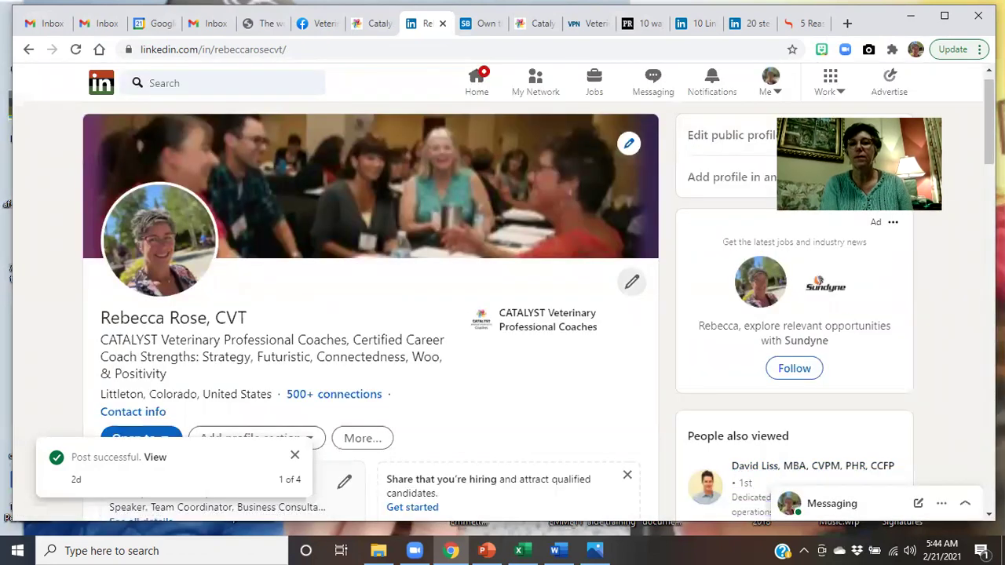
- Open the profile's About summary for editing, review the text through the veterinary team services paragraph, and save it
{"action": "scroll", "coordinate": [369, 314], "scroll_direction": "down", "scroll_amount": 3}
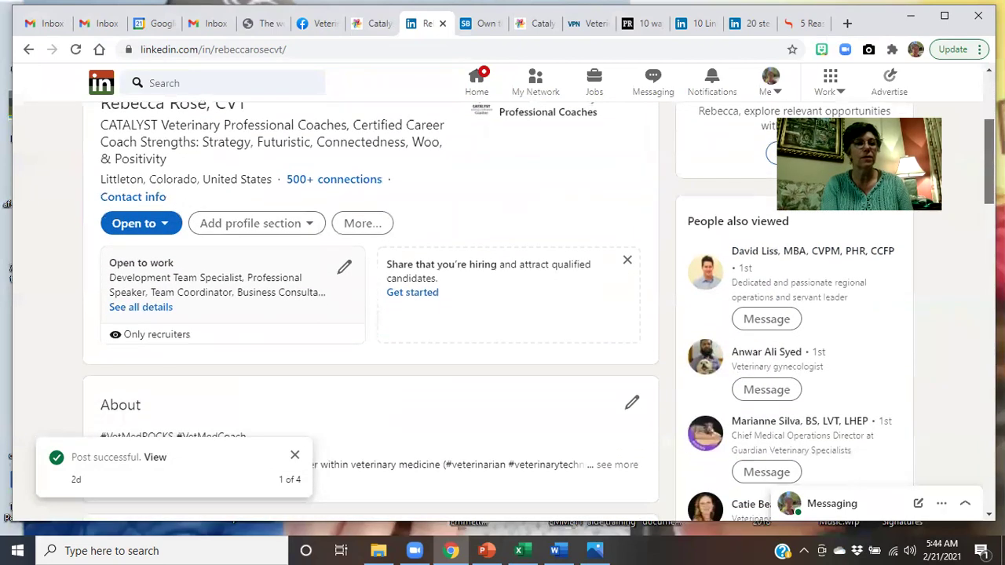
{"action": "scroll", "coordinate": [369, 314], "scroll_direction": "down", "scroll_amount": 1}
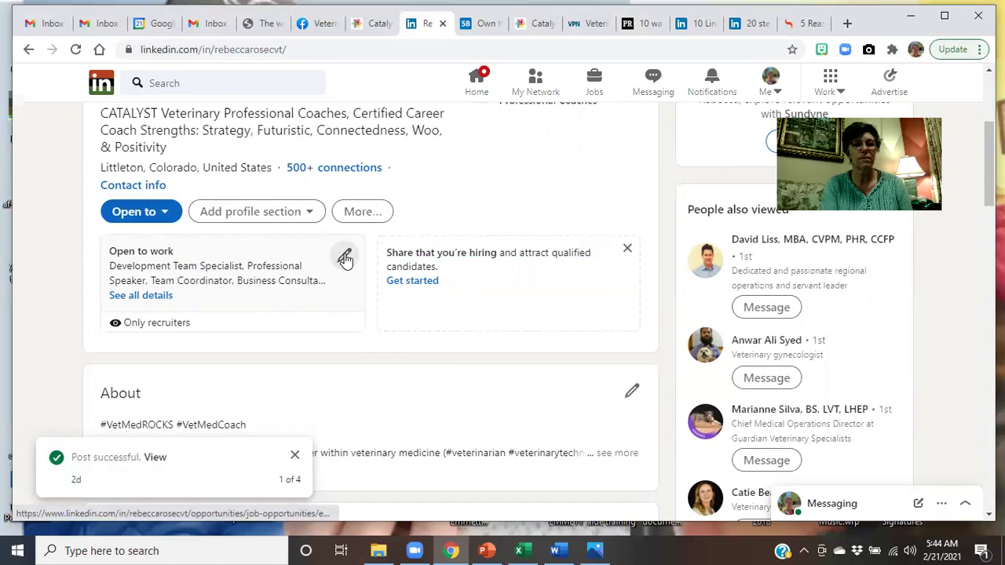
{"action": "left_click", "coordinate": [632, 394]}
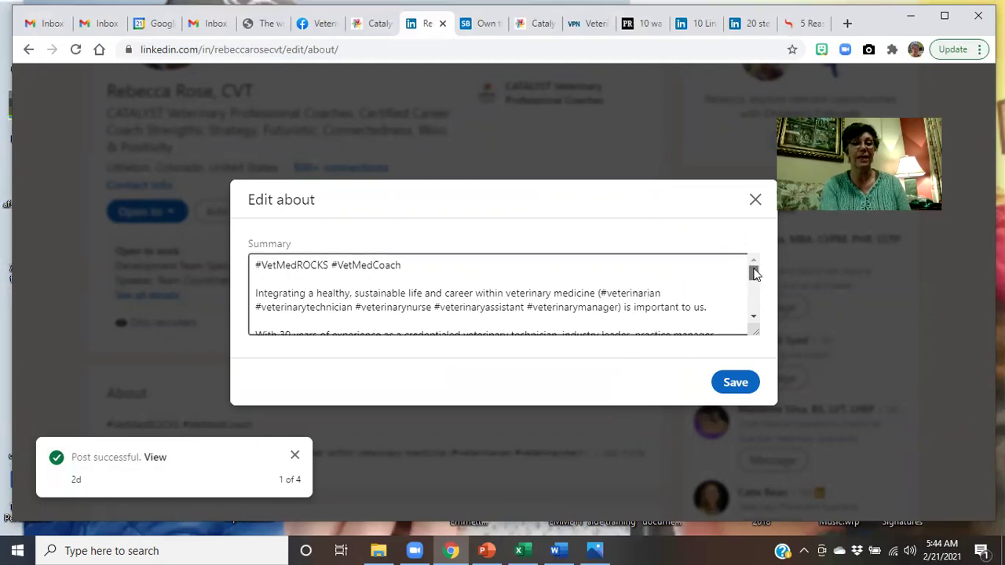
{"action": "left_click_drag", "start_coordinate": [754, 273], "coordinate": [754, 275]}
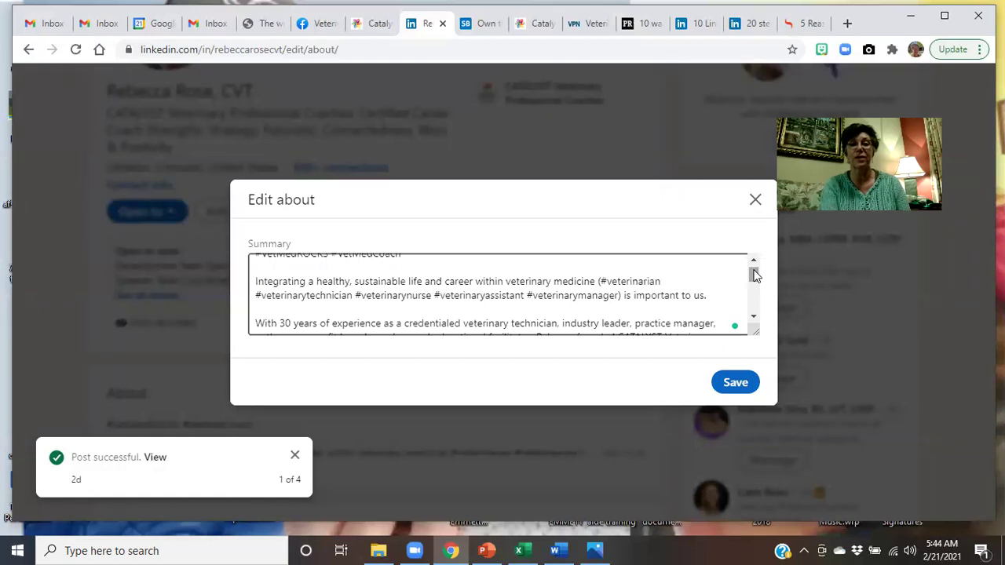
{"action": "left_click_drag", "start_coordinate": [754, 275], "coordinate": [754, 284]}
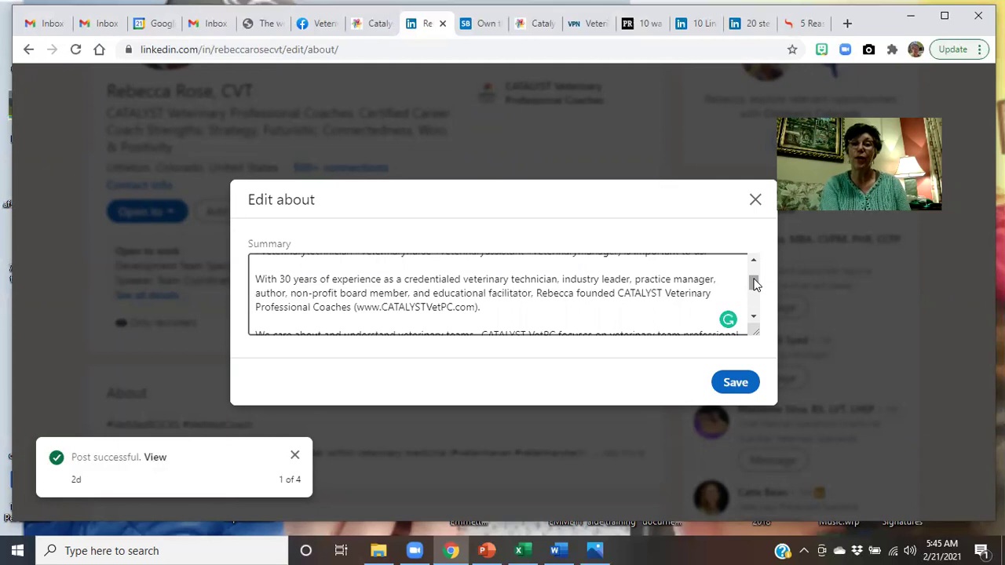
{"action": "left_click_drag", "start_coordinate": [754, 282], "coordinate": [755, 280]}
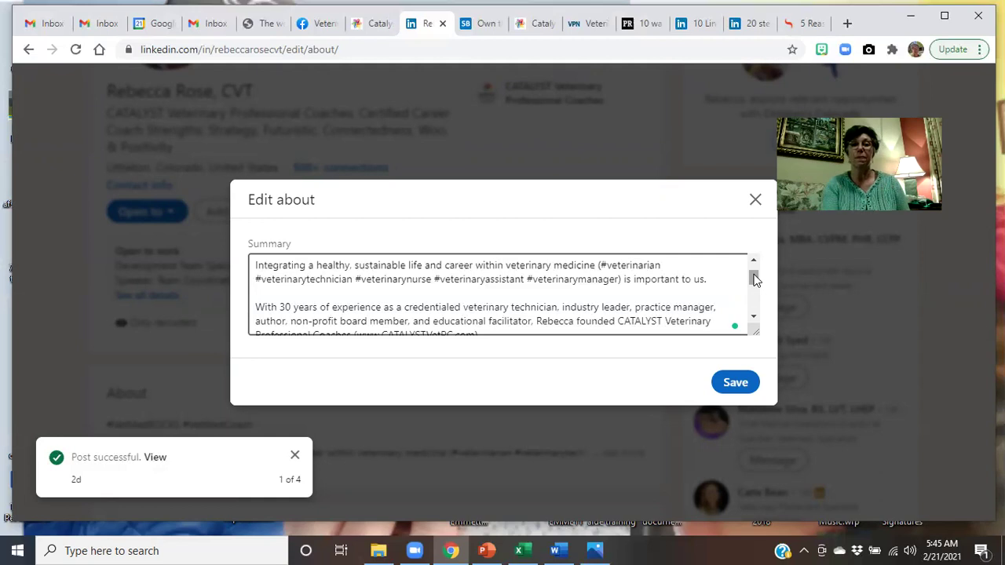
{"action": "left_click_drag", "start_coordinate": [754, 279], "coordinate": [756, 296]}
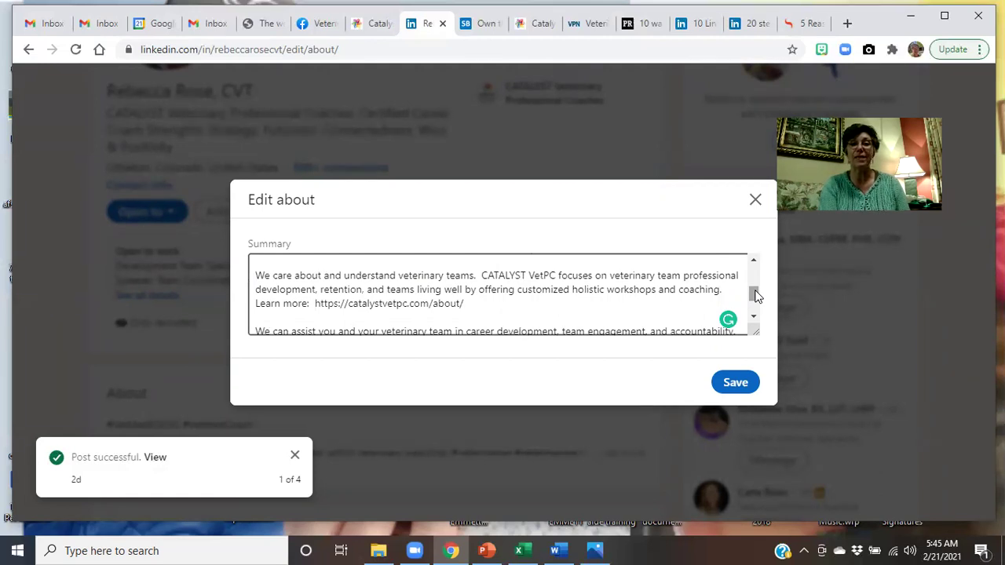
{"action": "left_click_drag", "start_coordinate": [755, 294], "coordinate": [754, 294]}
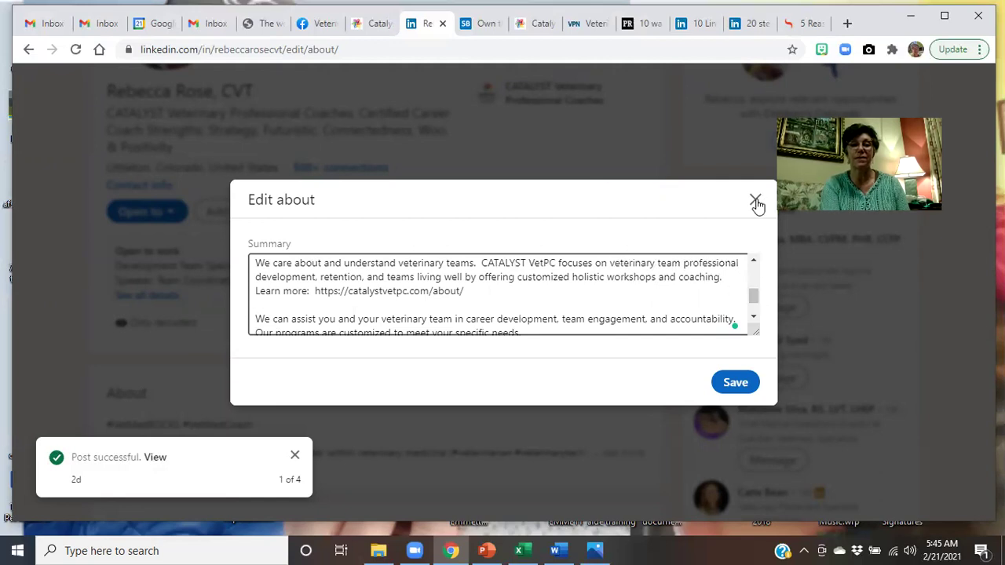
{"action": "left_click", "coordinate": [735, 383]}
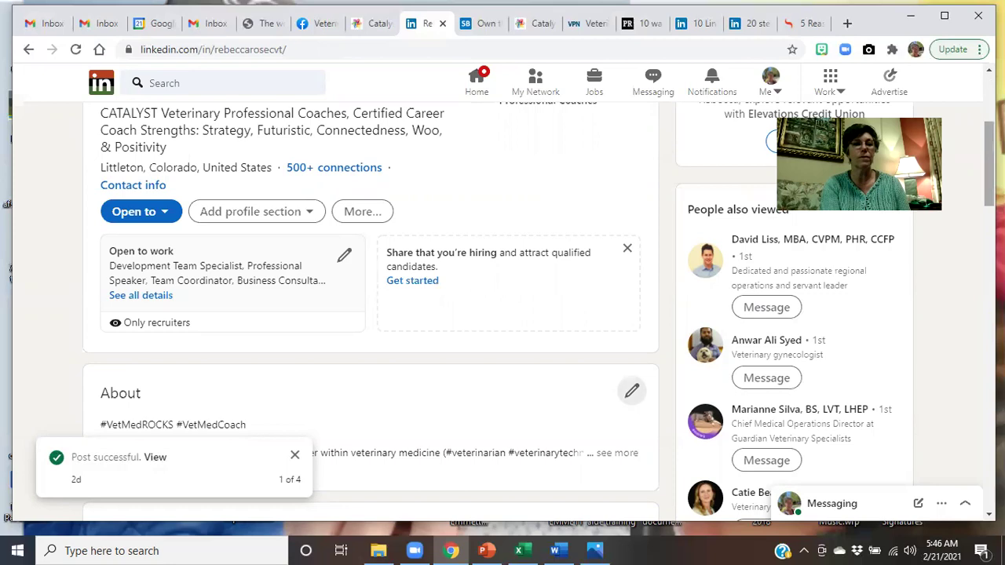
- Review the profile's Featured items, the Your Dashboard figures and the recent Activity posts
{"action": "scroll", "coordinate": [538, 311], "scroll_direction": "down", "scroll_amount": 2}
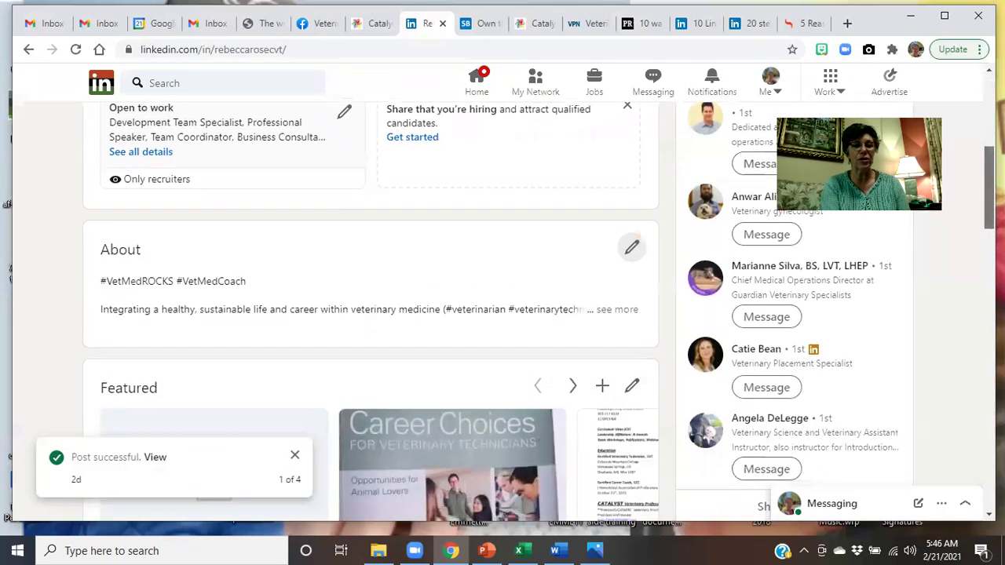
{"action": "scroll", "coordinate": [538, 311], "scroll_direction": "down", "scroll_amount": 2}
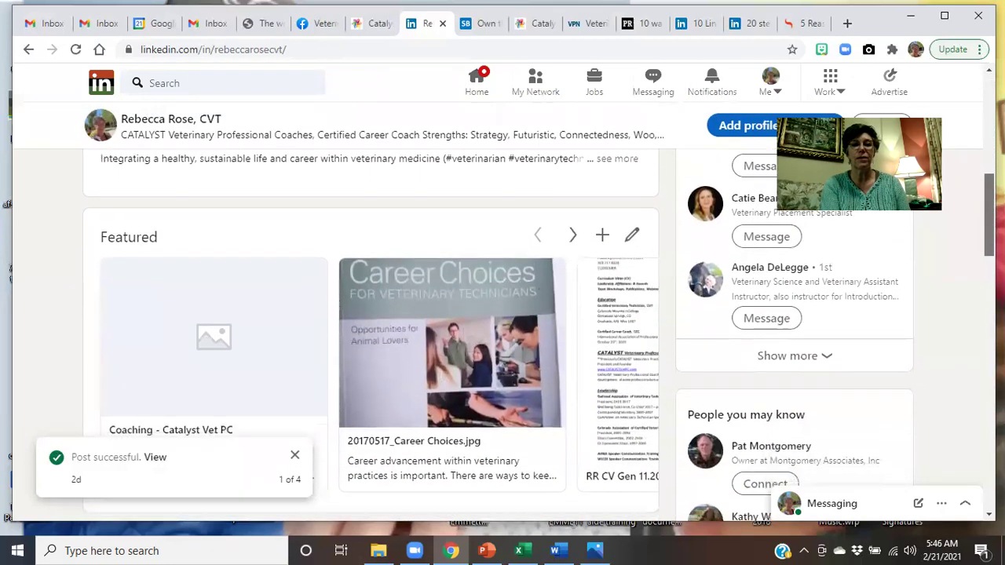
{"action": "scroll", "coordinate": [537, 312], "scroll_direction": "down", "scroll_amount": 1}
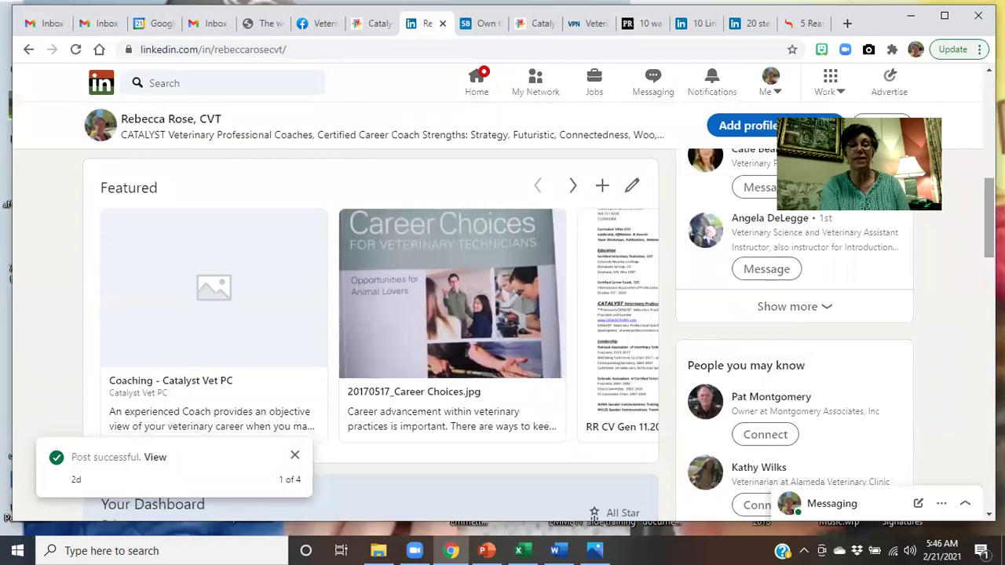
{"action": "scroll", "coordinate": [538, 329], "scroll_direction": "down", "scroll_amount": 3}
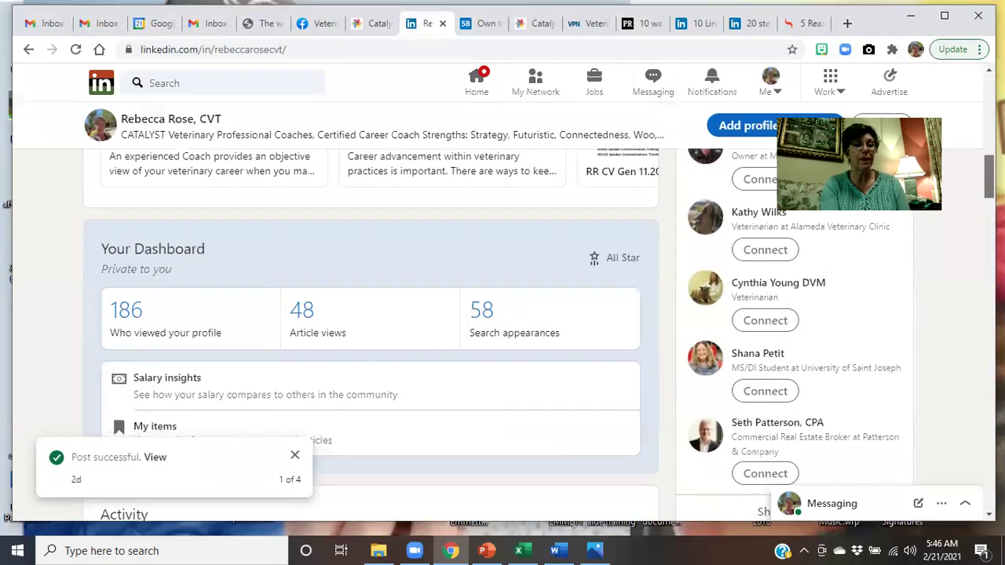
{"action": "scroll", "coordinate": [370, 335], "scroll_direction": "up", "scroll_amount": 7}
{"action": "scroll", "coordinate": [371, 334], "scroll_direction": "up", "scroll_amount": 1}
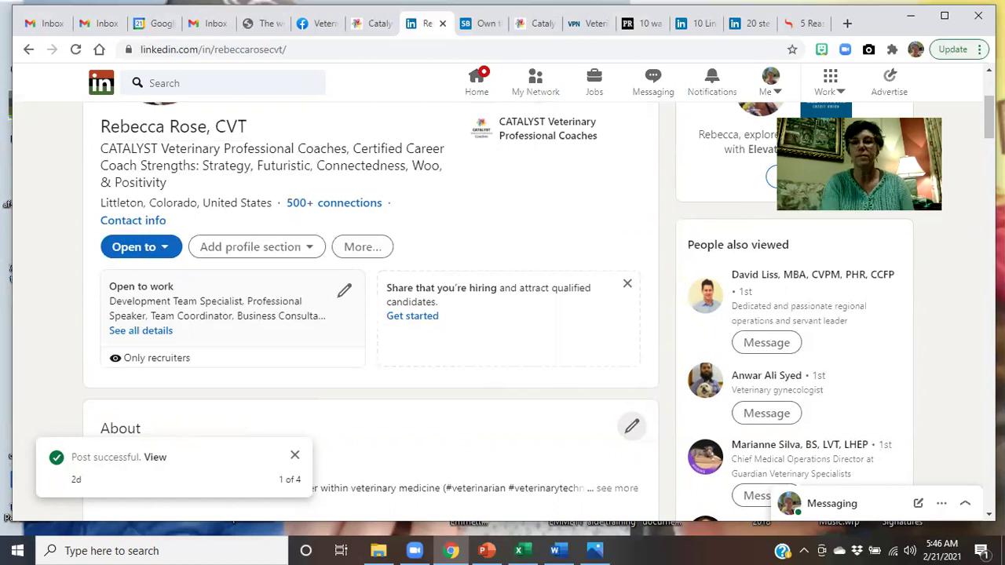
{"action": "left_click_drag", "start_coordinate": [989, 117], "coordinate": [989, 143]}
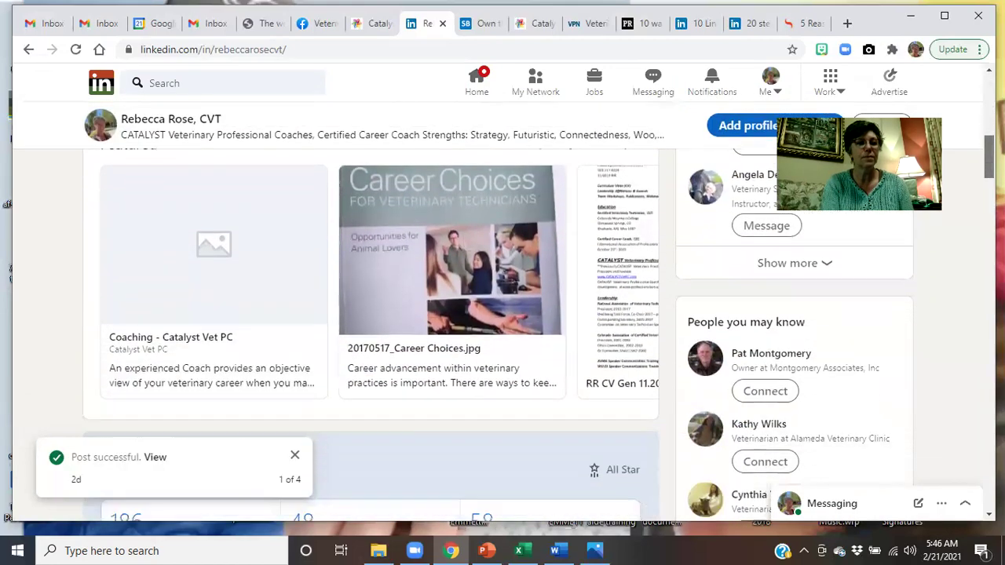
{"action": "scroll", "coordinate": [502, 330], "scroll_direction": "down", "scroll_amount": 3}
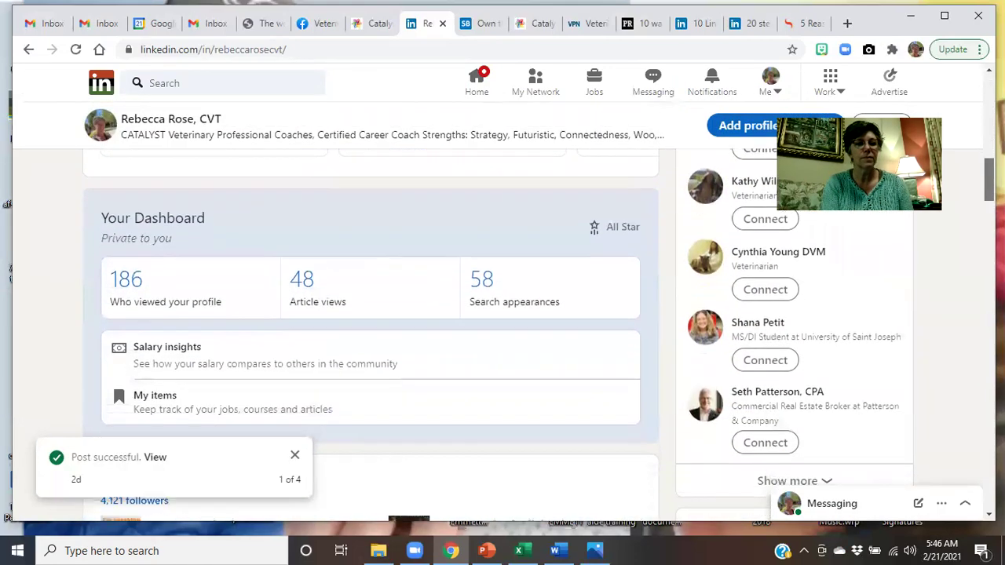
{"action": "scroll", "coordinate": [503, 330], "scroll_direction": "down", "scroll_amount": 3}
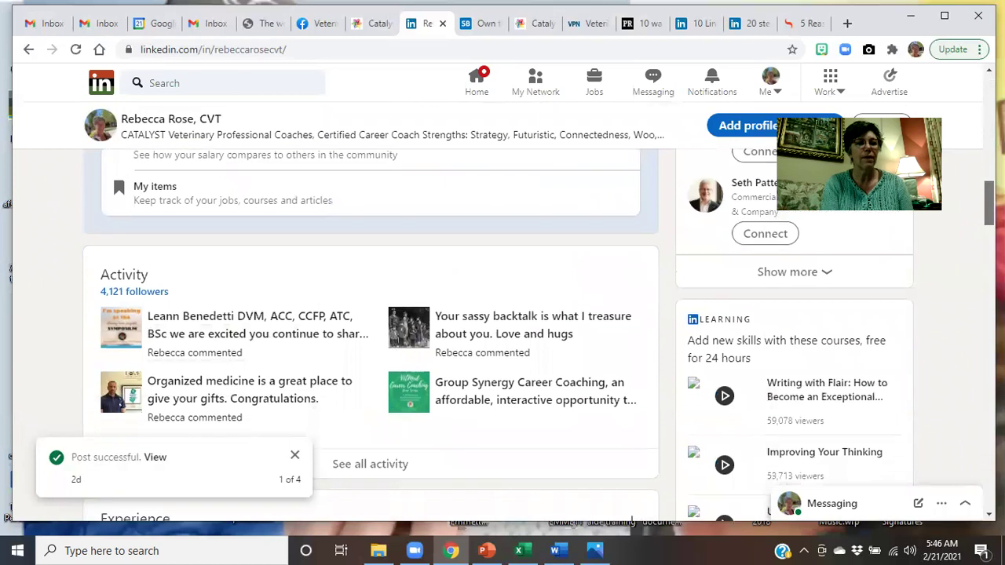
{"action": "scroll", "coordinate": [502, 330], "scroll_direction": "down", "scroll_amount": 1}
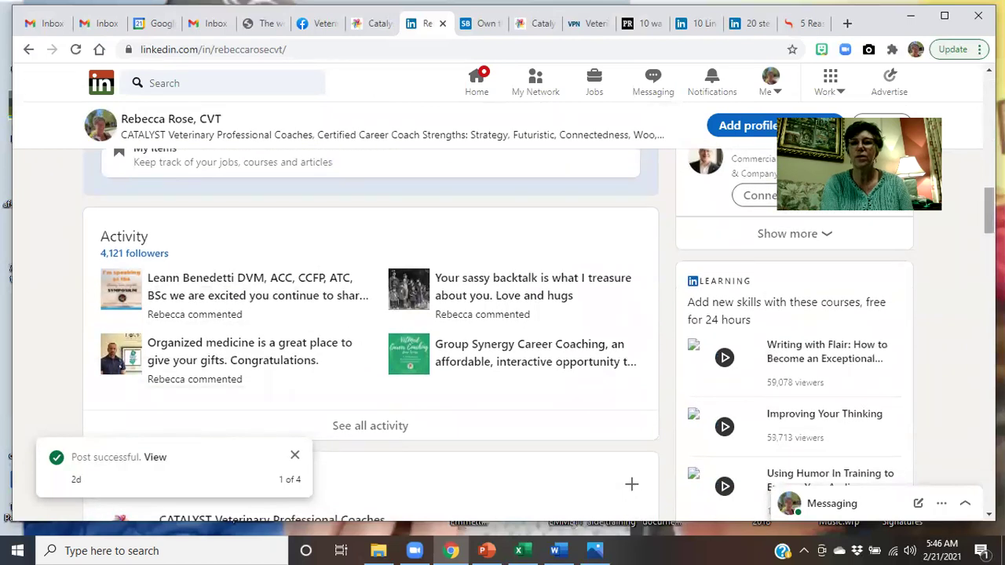
- Open the full-time Founder & President experience entry, review its fields from title to attached media, and close it without saving
{"action": "scroll", "coordinate": [503, 330], "scroll_direction": "down", "scroll_amount": 2}
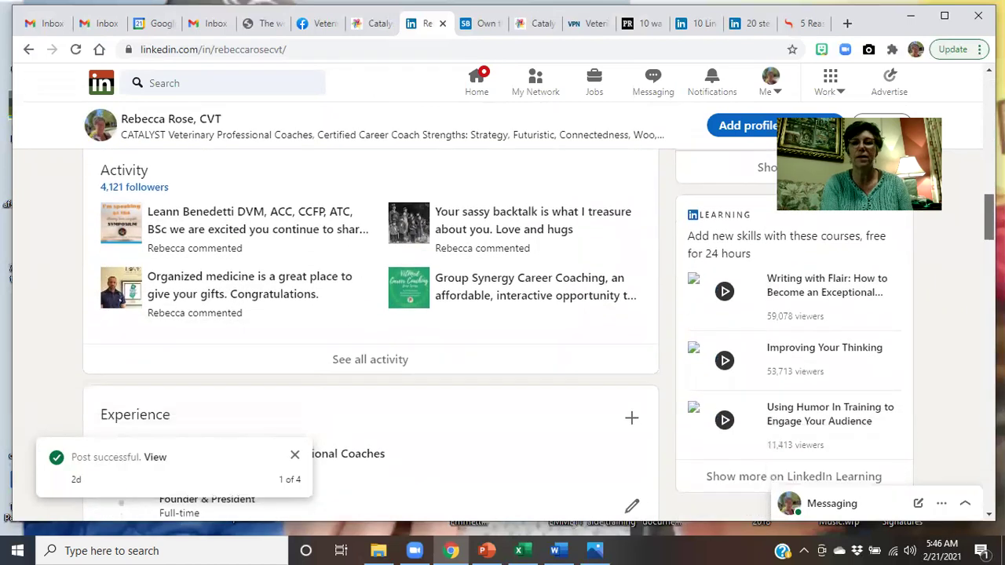
{"action": "scroll", "coordinate": [502, 330], "scroll_direction": "down", "scroll_amount": 2}
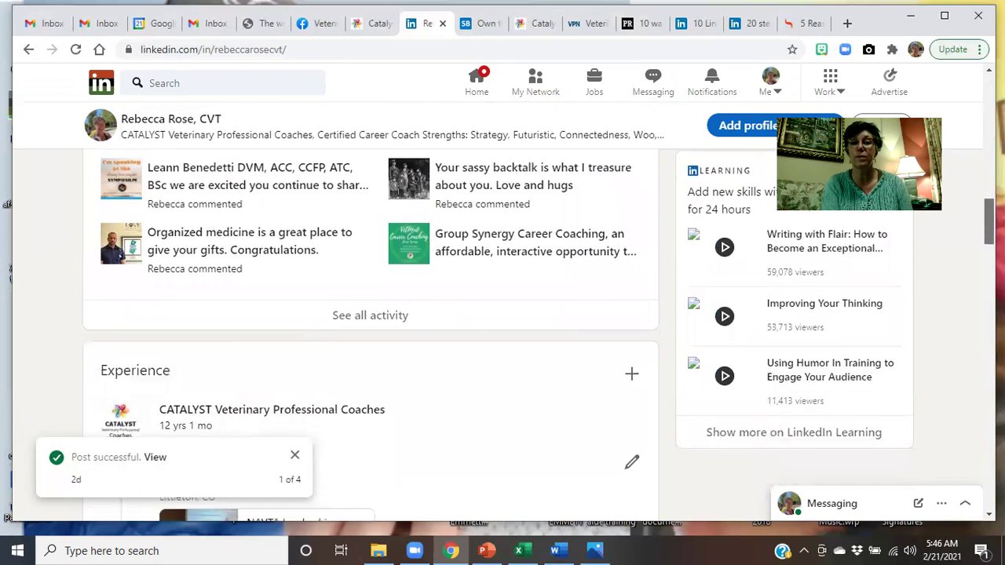
{"action": "scroll", "coordinate": [503, 330], "scroll_direction": "down", "scroll_amount": 3}
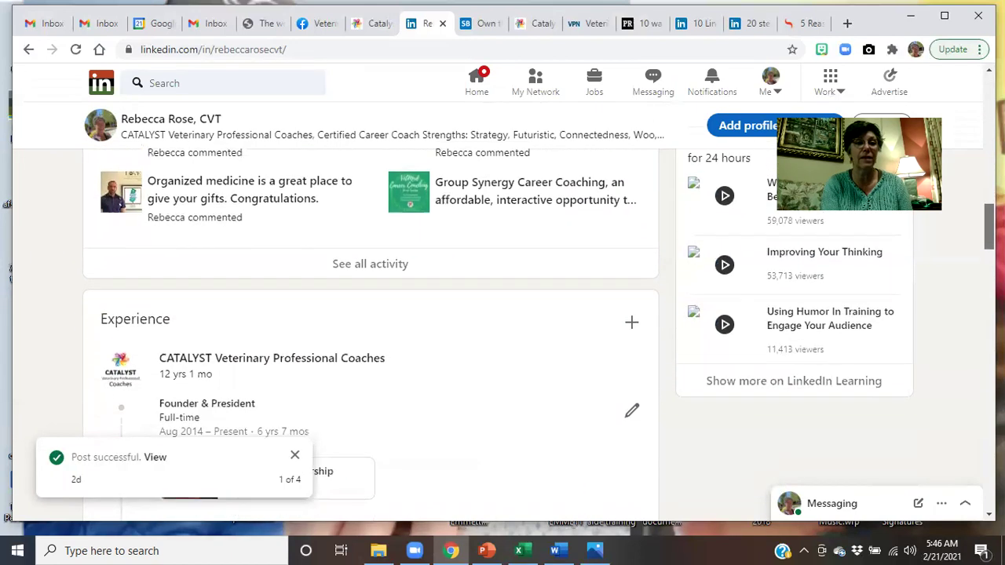
{"action": "scroll", "coordinate": [503, 329], "scroll_direction": "down", "scroll_amount": 1}
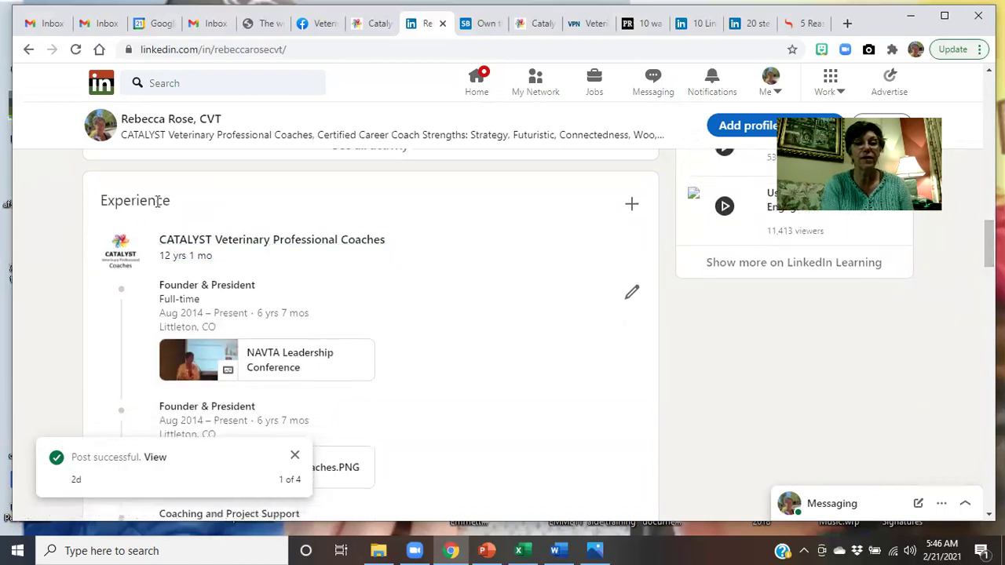
{"action": "left_click", "coordinate": [632, 296]}
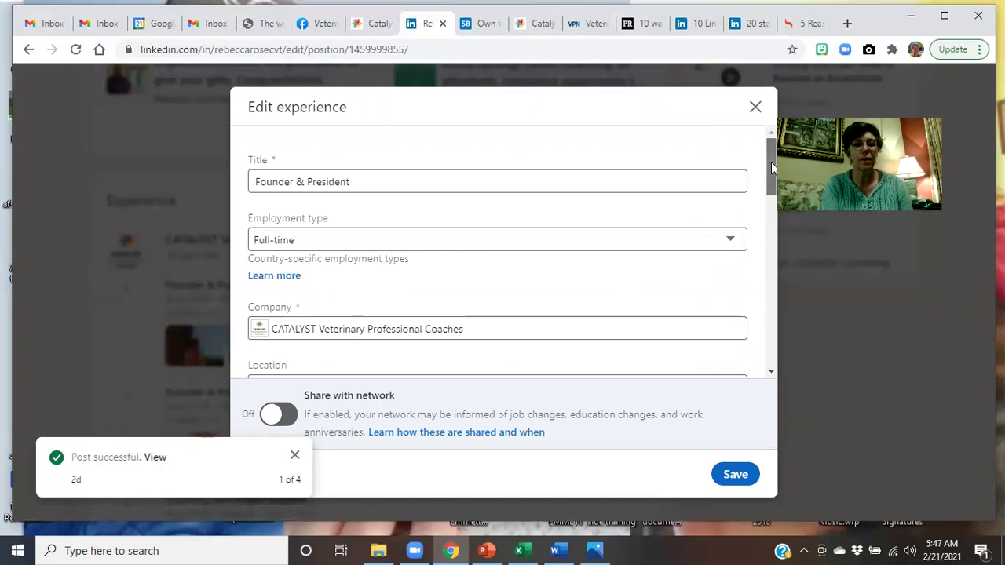
{"action": "left_click_drag", "start_coordinate": [771, 165], "coordinate": [773, 243]}
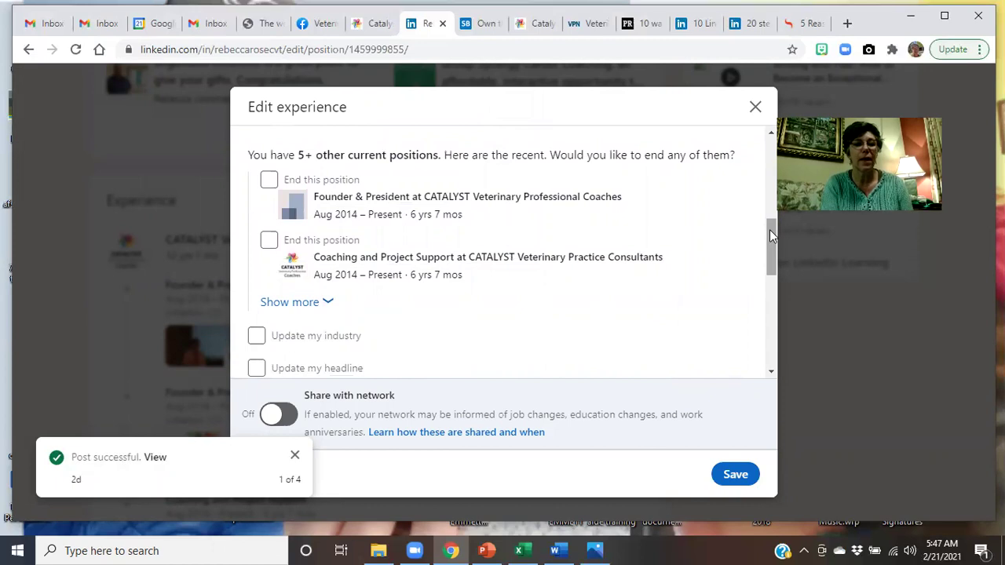
{"action": "left_click_drag", "start_coordinate": [770, 230], "coordinate": [767, 336]}
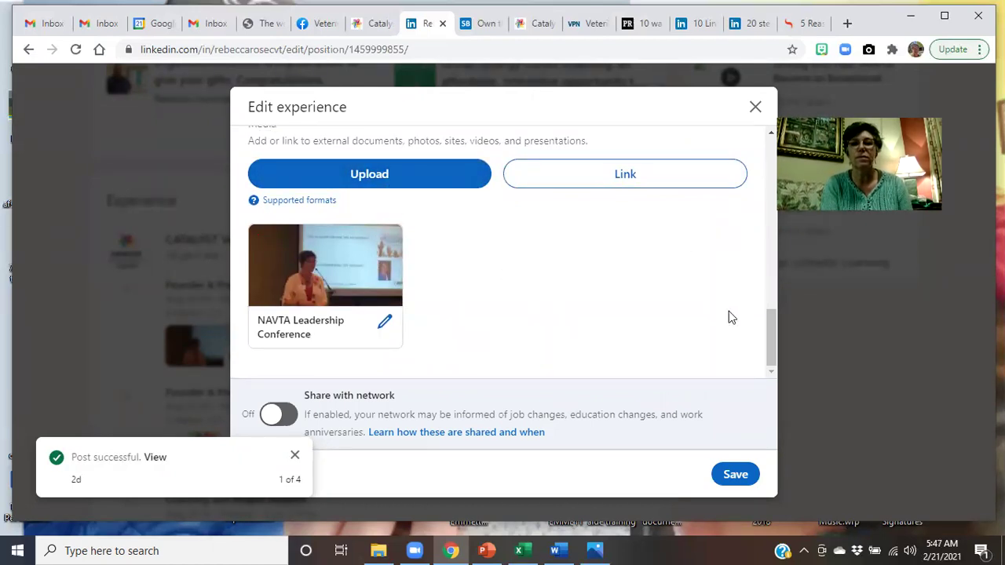
{"action": "left_click_drag", "start_coordinate": [767, 336], "coordinate": [770, 143]}
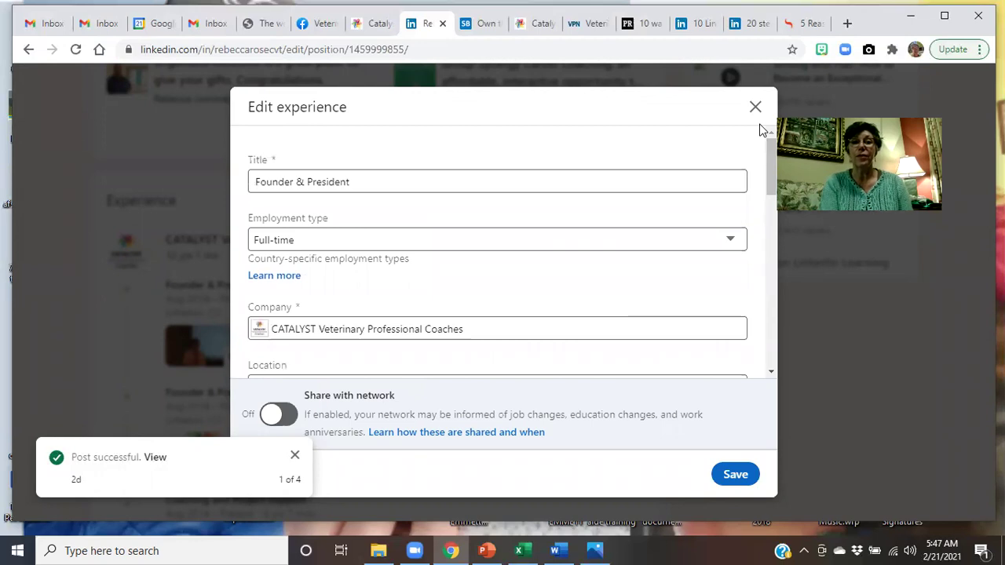
{"action": "left_click", "coordinate": [759, 124]}
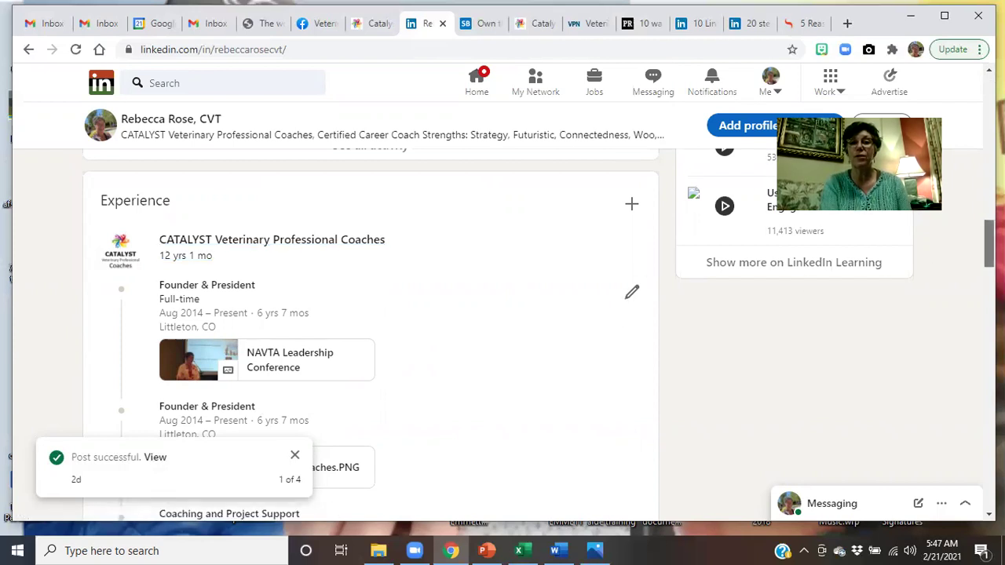
- Go from the profile to the home feed and start a new post
{"action": "scroll", "coordinate": [538, 334], "scroll_direction": "up", "scroll_amount": 1}
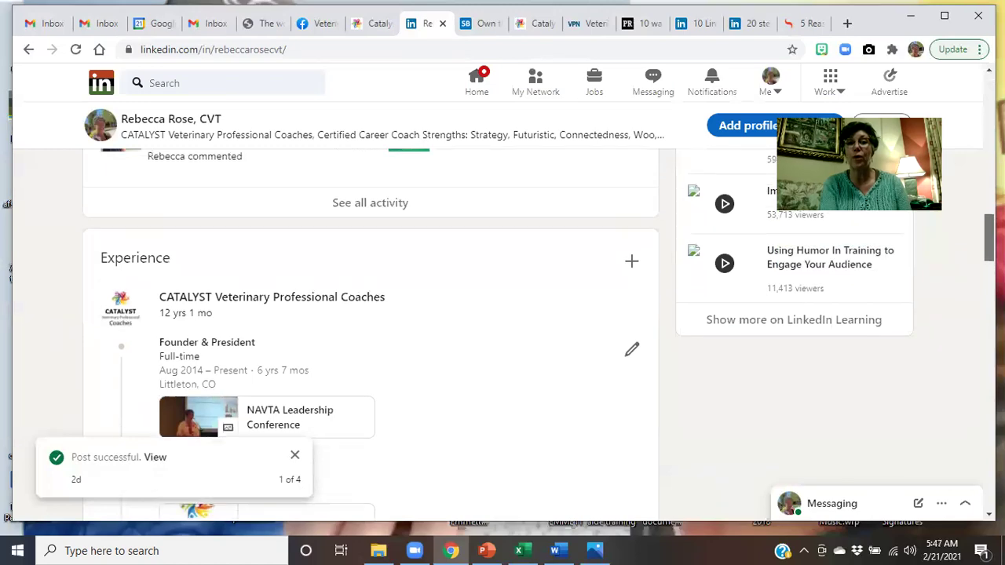
{"action": "scroll", "coordinate": [538, 333], "scroll_direction": "up", "scroll_amount": 10}
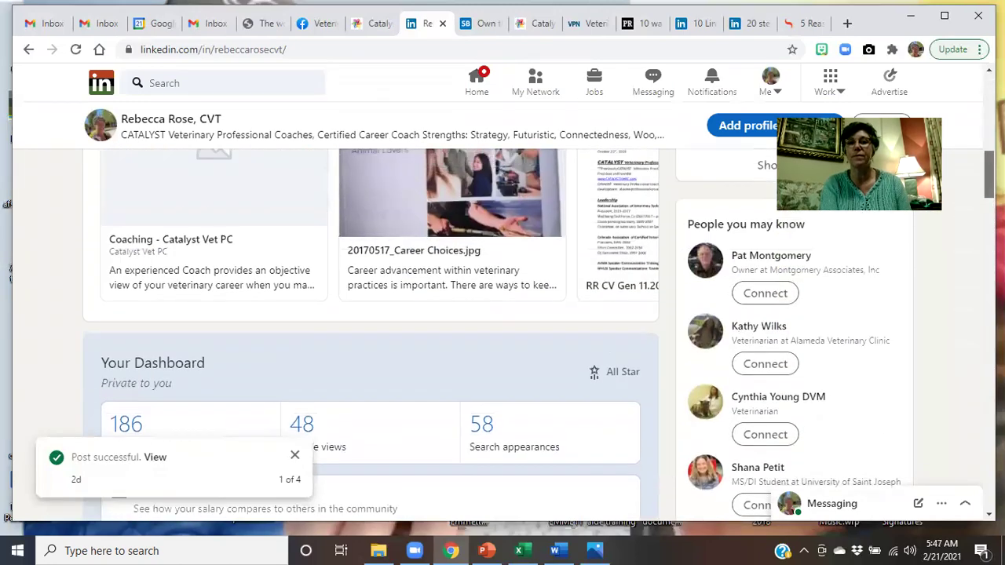
{"action": "scroll", "coordinate": [370, 334], "scroll_direction": "up", "scroll_amount": 5}
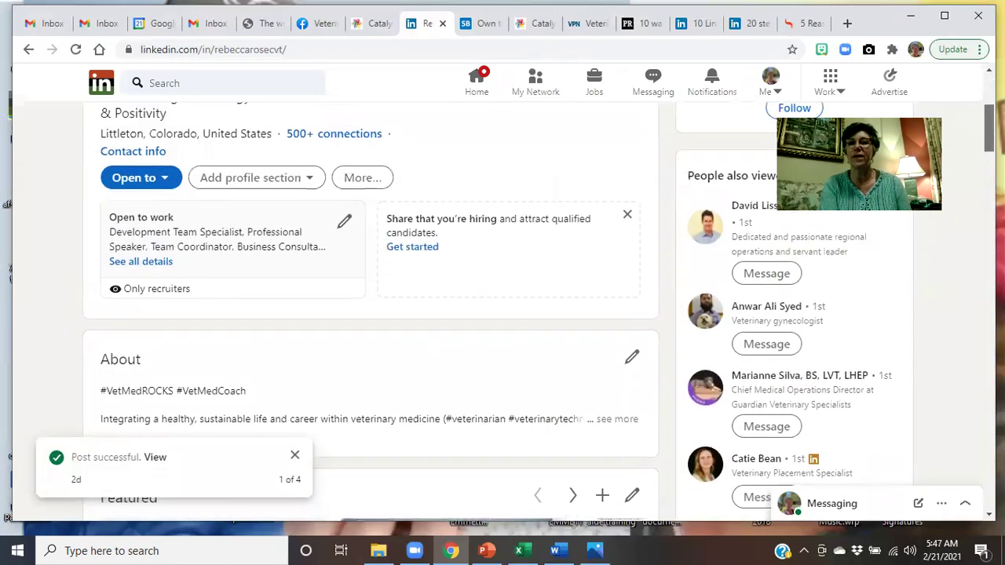
{"action": "scroll", "coordinate": [371, 314], "scroll_direction": "up", "scroll_amount": 5}
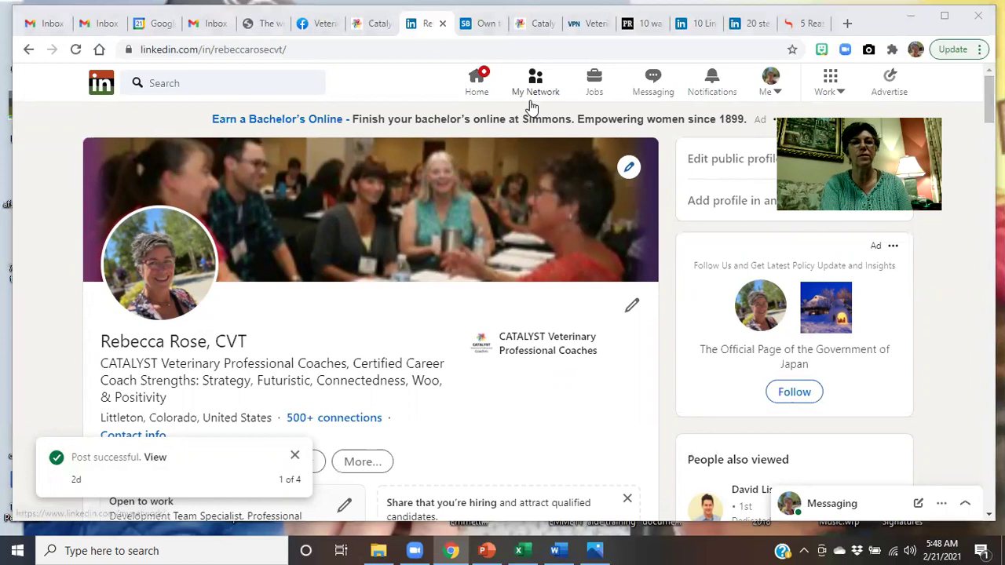
{"action": "left_click", "coordinate": [477, 78]}
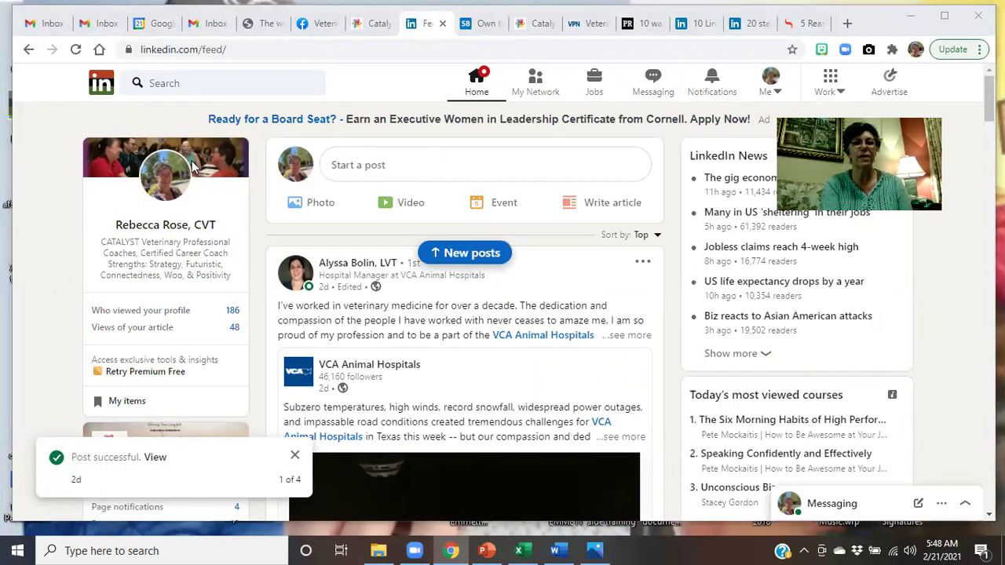
{"action": "left_click", "coordinate": [349, 166]}
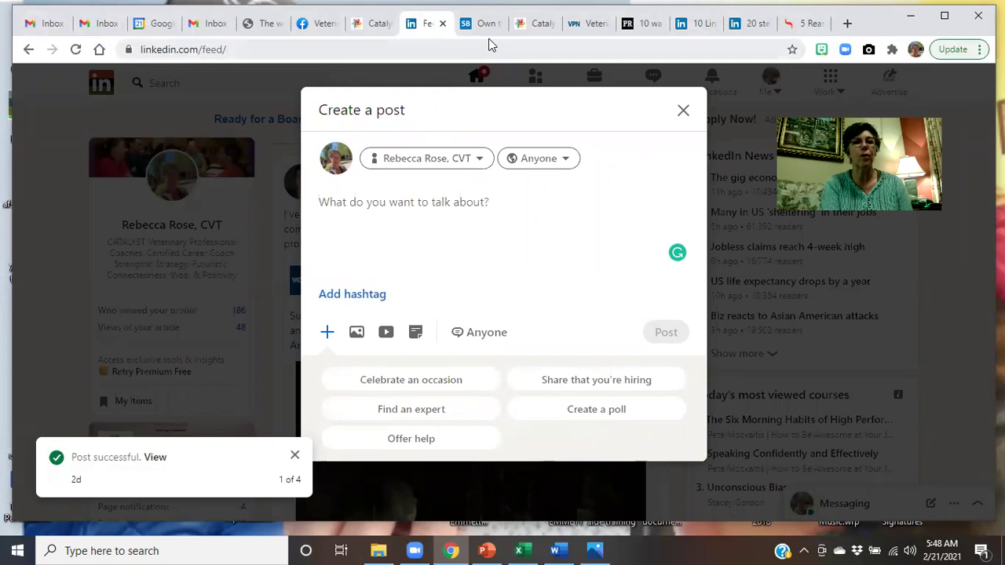
- Switch to the open Bowman Report article "The wellness expert's view: There's always hope" and copy its web address
{"action": "left_click", "coordinate": [262, 24]}
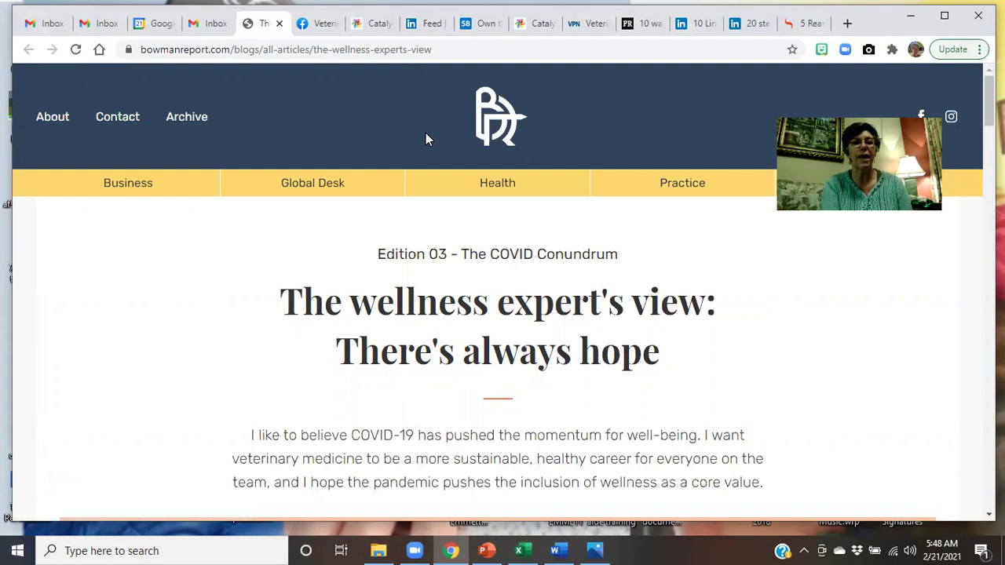
{"action": "left_click", "coordinate": [355, 50]}
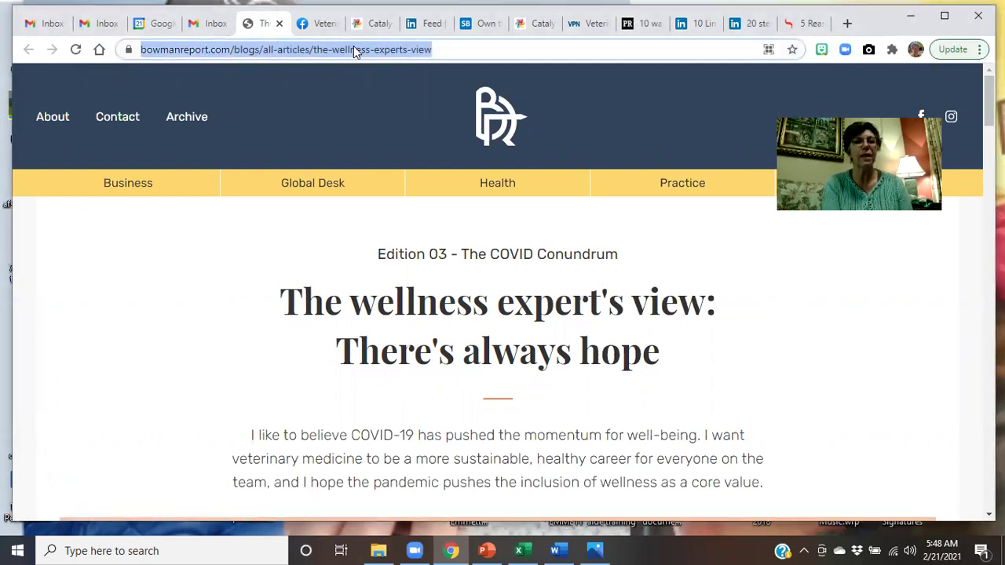
{"action": "right_click", "coordinate": [355, 52]}
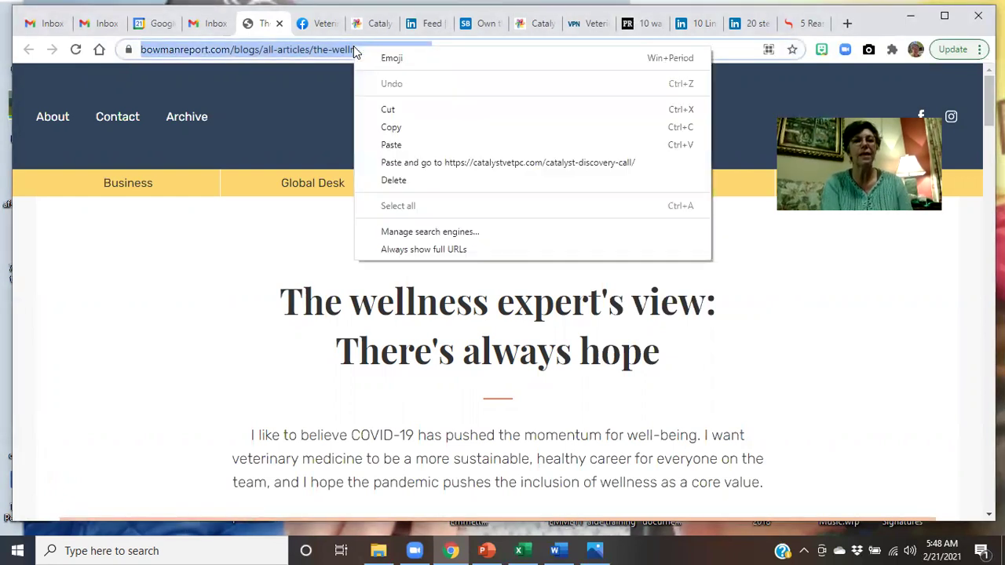
{"action": "left_click", "coordinate": [395, 130]}
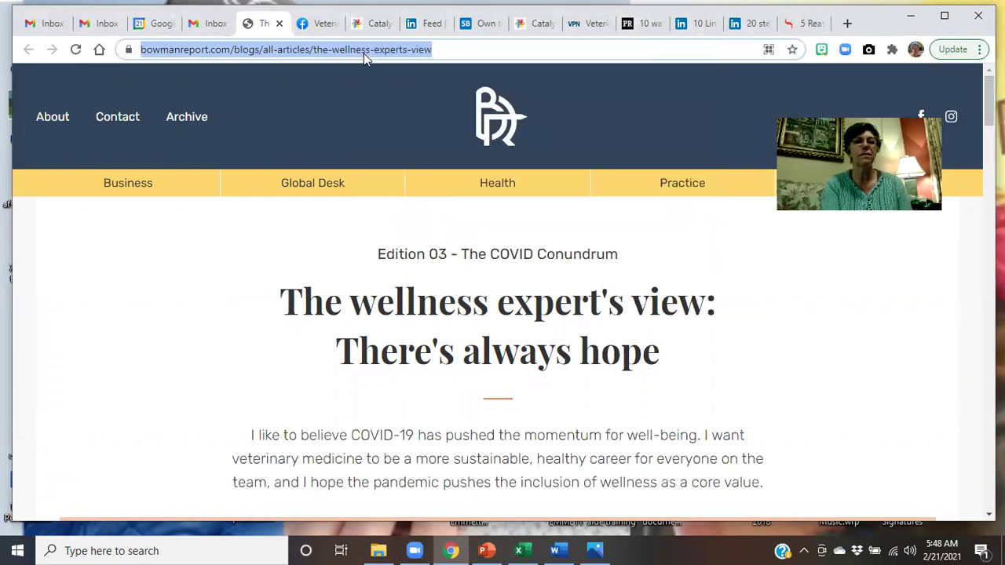
- Return to the LinkedIn post draft, paste the article link into it, and check the link preview
{"action": "left_click", "coordinate": [321, 22]}
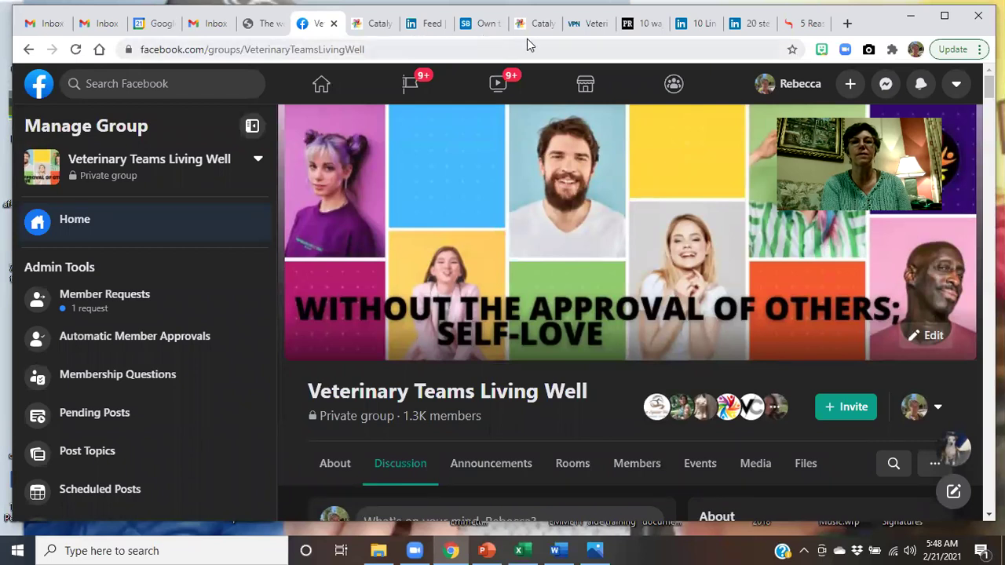
{"action": "left_click", "coordinate": [428, 25]}
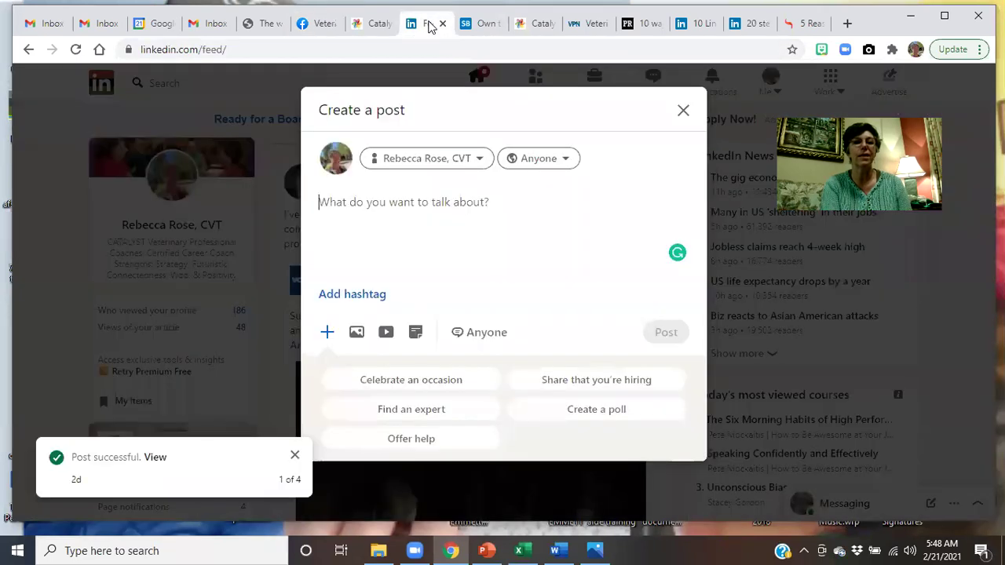
{"action": "right_click", "coordinate": [322, 206]}
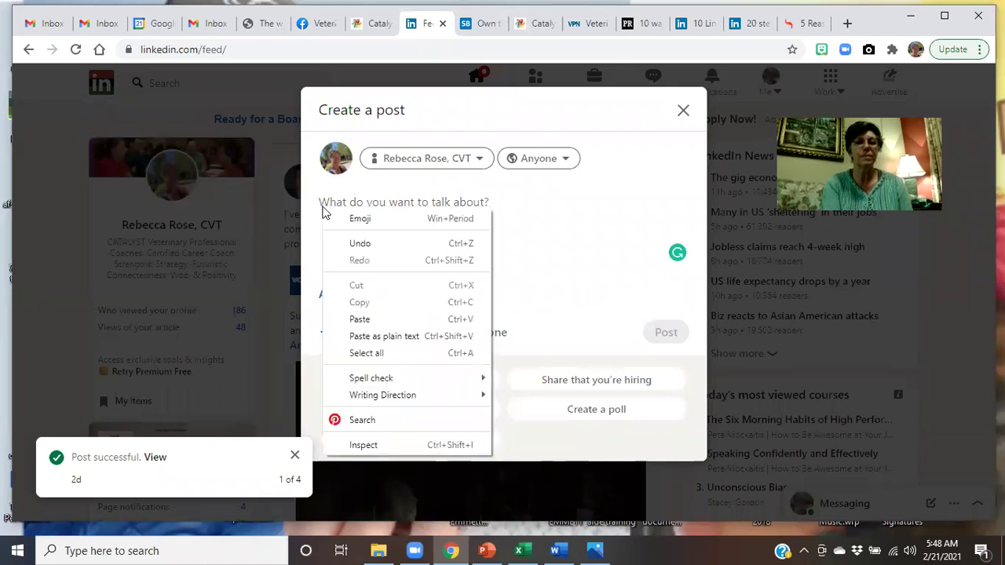
{"action": "left_click", "coordinate": [360, 320]}
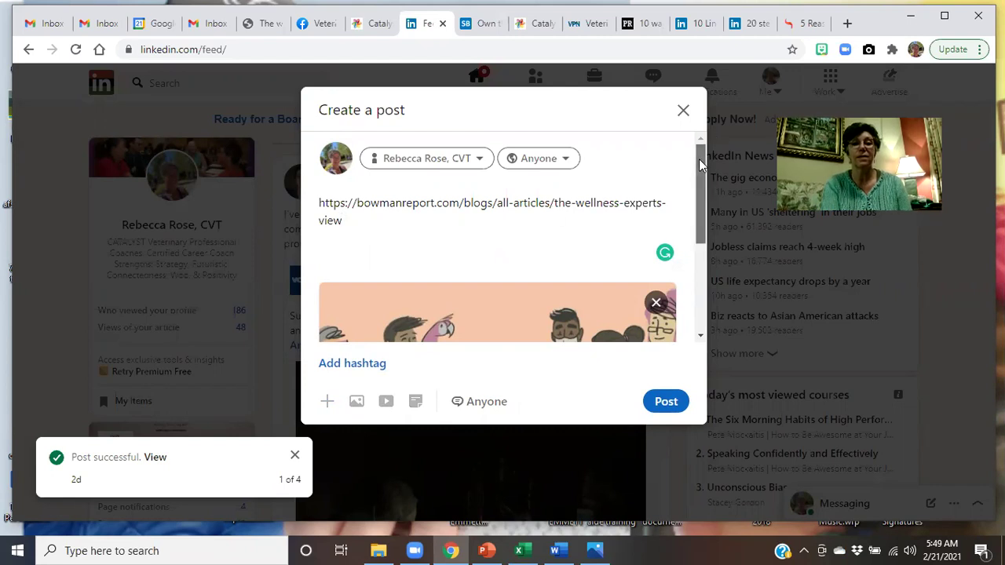
{"action": "left_click_drag", "start_coordinate": [698, 159], "coordinate": [699, 268]}
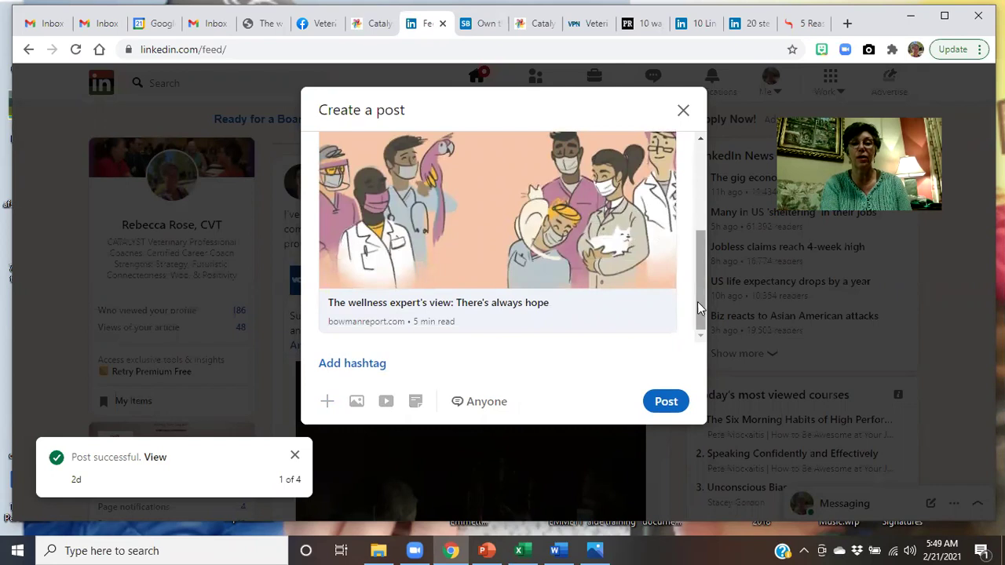
{"action": "left_click_drag", "start_coordinate": [699, 304], "coordinate": [701, 151]}
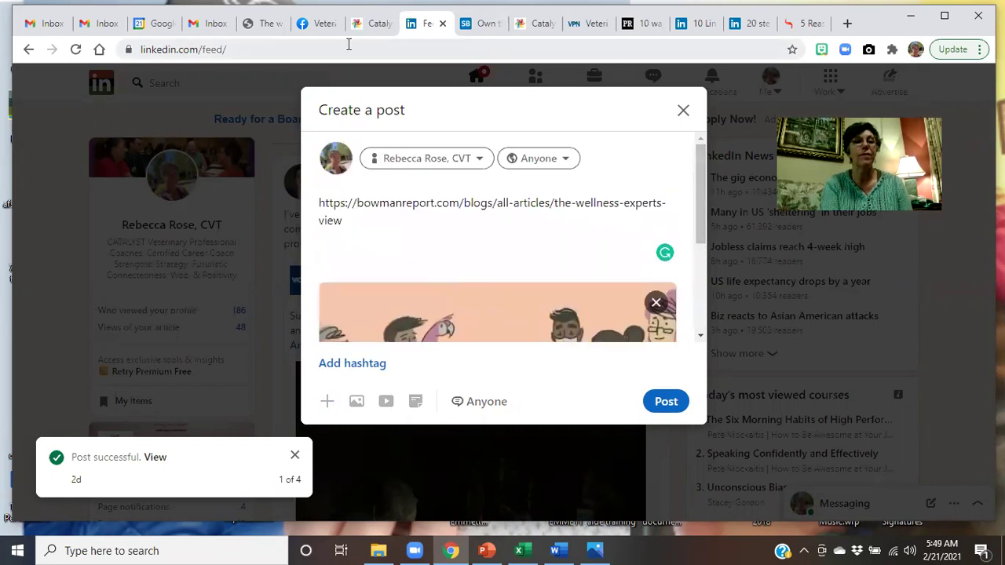
- Go back to the Bowman Report article and copy its introductory paragraph starting "I like to believe COVID-19"
{"action": "left_click", "coordinate": [259, 24]}
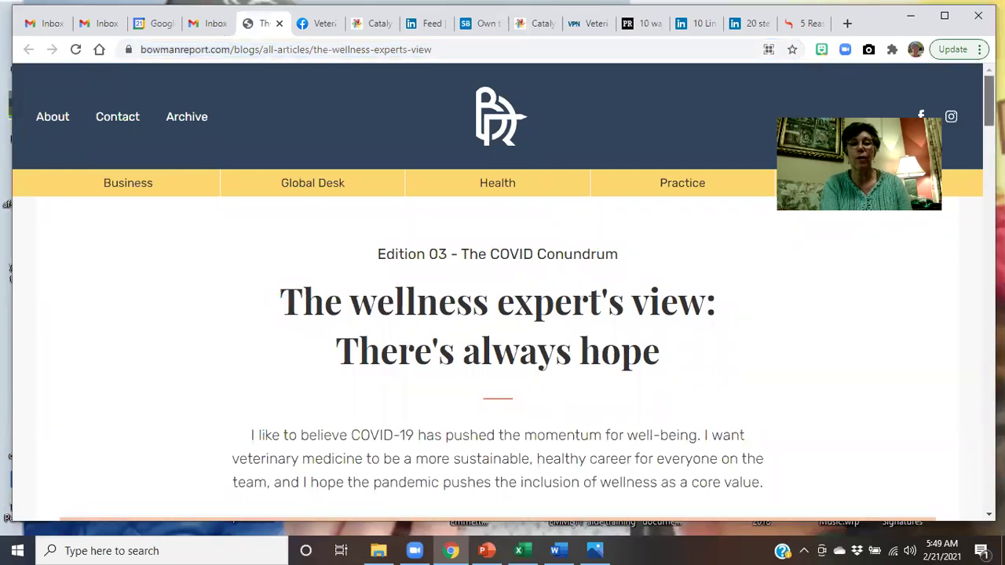
{"action": "scroll", "coordinate": [503, 314], "scroll_direction": "down", "scroll_amount": 2}
{"action": "scroll", "coordinate": [502, 314], "scroll_direction": "down", "scroll_amount": 1}
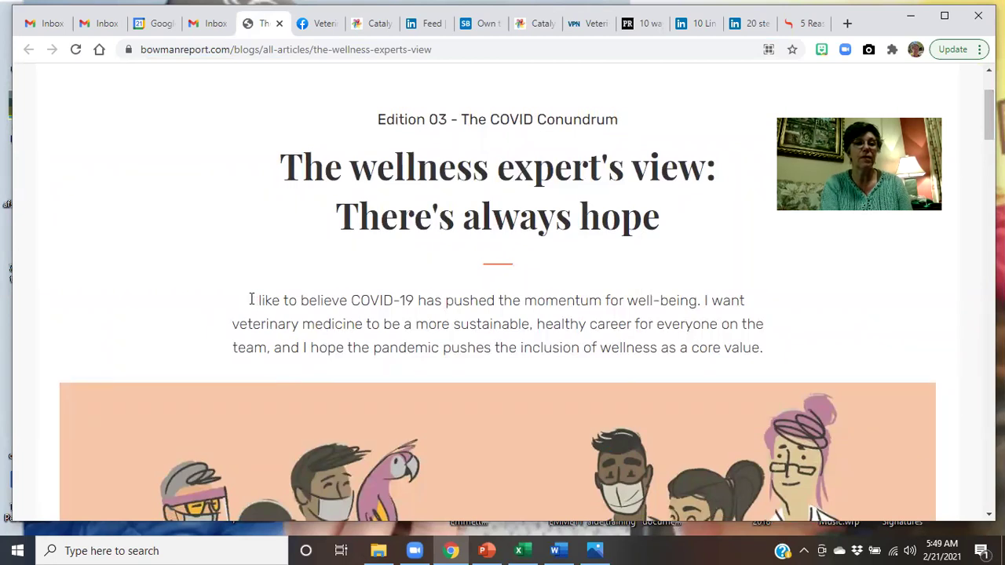
{"action": "left_click_drag", "start_coordinate": [252, 299], "coordinate": [786, 348]}
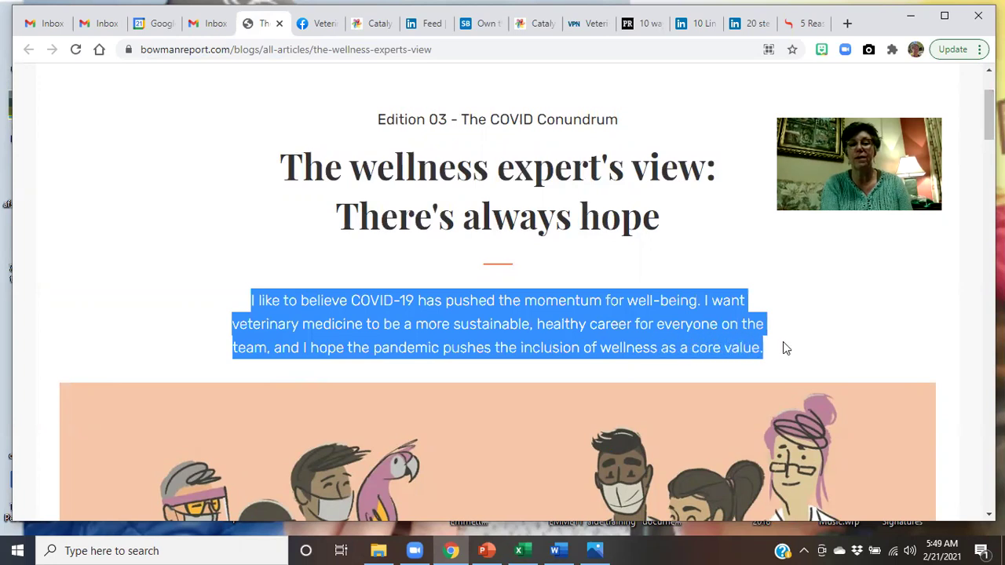
{"action": "right_click", "coordinate": [493, 304]}
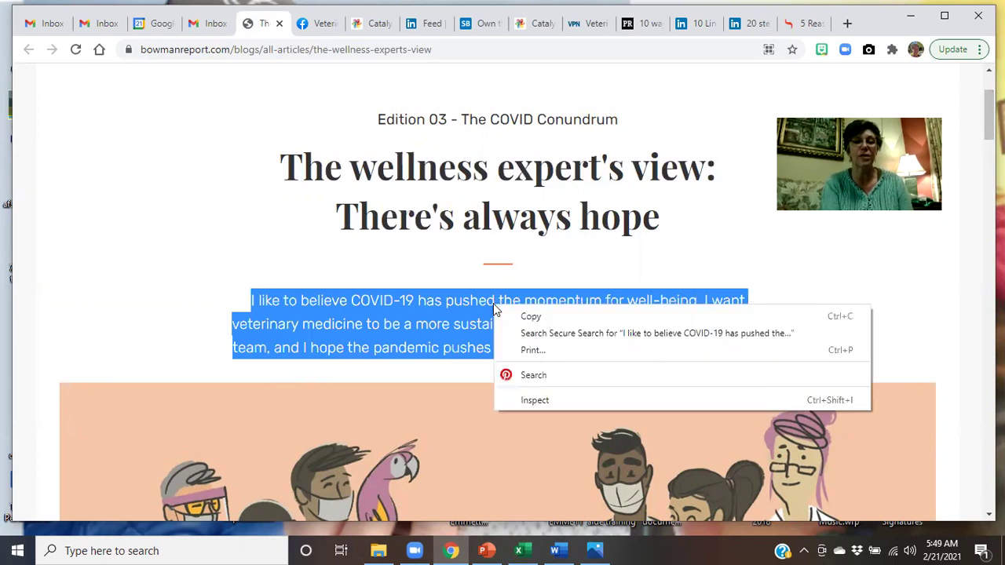
{"action": "left_click", "coordinate": [530, 315]}
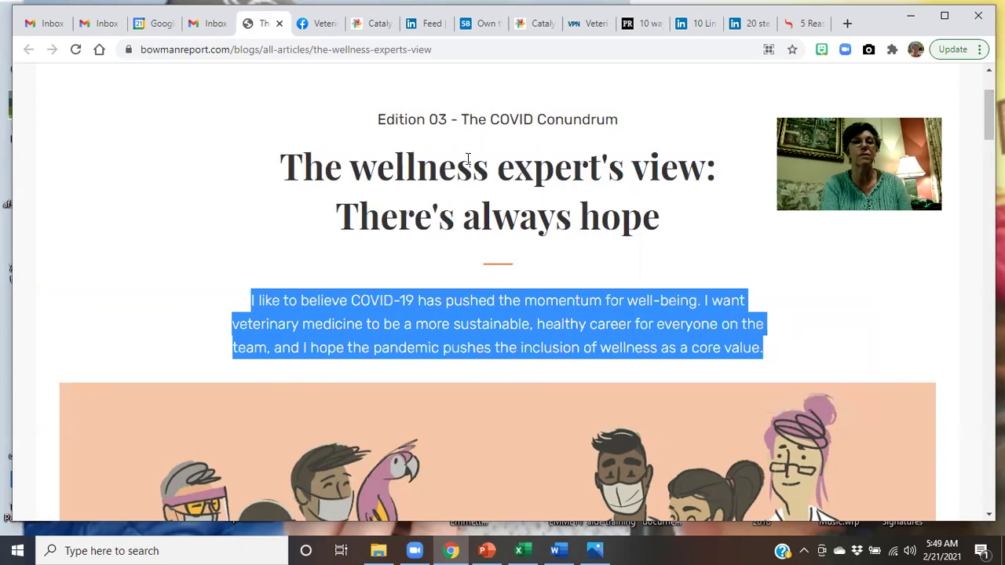
- In the LinkedIn post draft, add blank lines above the article link and paste the copied paragraph at the start
{"action": "left_click", "coordinate": [428, 24]}
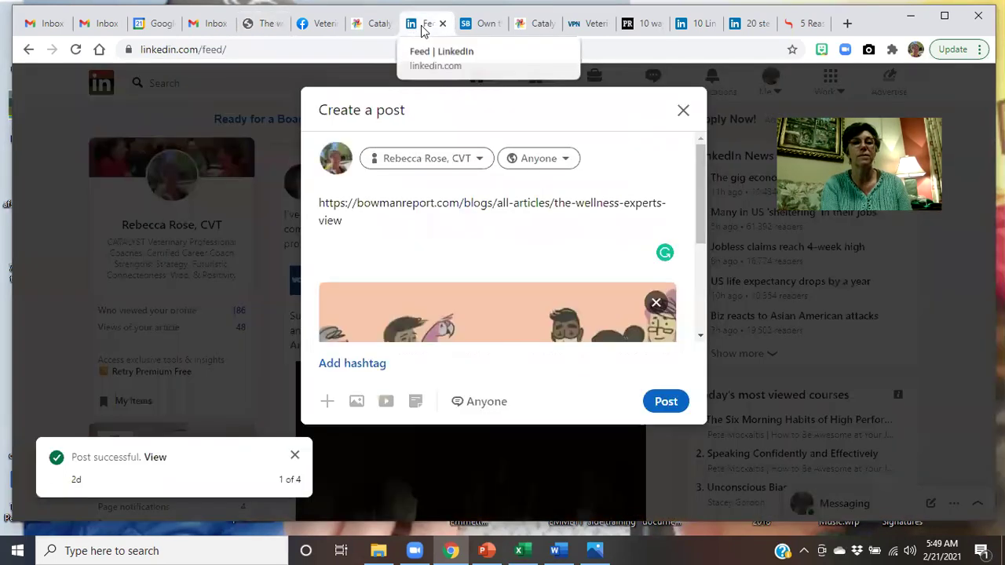
{"action": "left_click", "coordinate": [319, 203]}
{"action": "key", "text": "Return"}
{"action": "key", "text": "Return"}
{"action": "key", "text": "Return"}
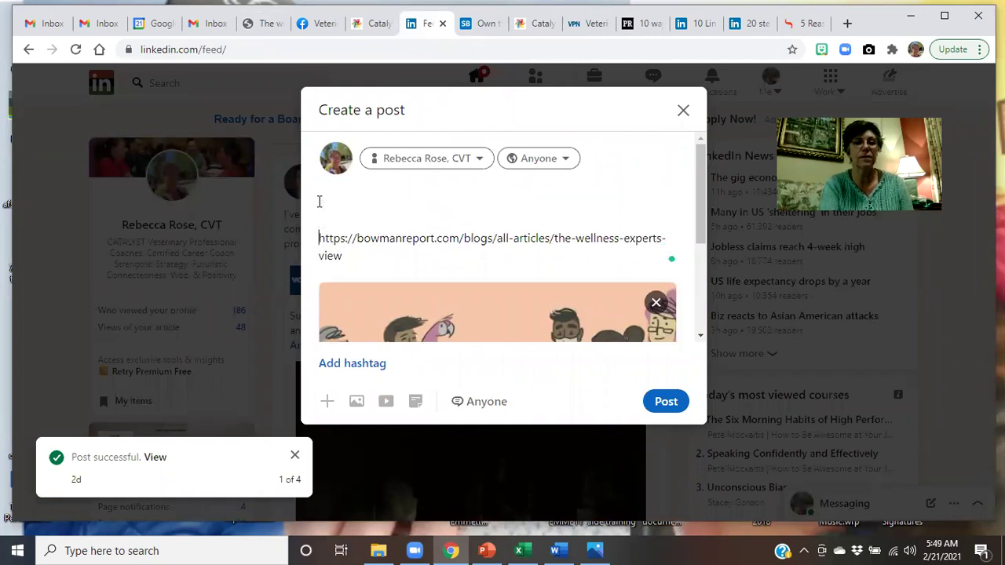
{"action": "right_click", "coordinate": [326, 201]}
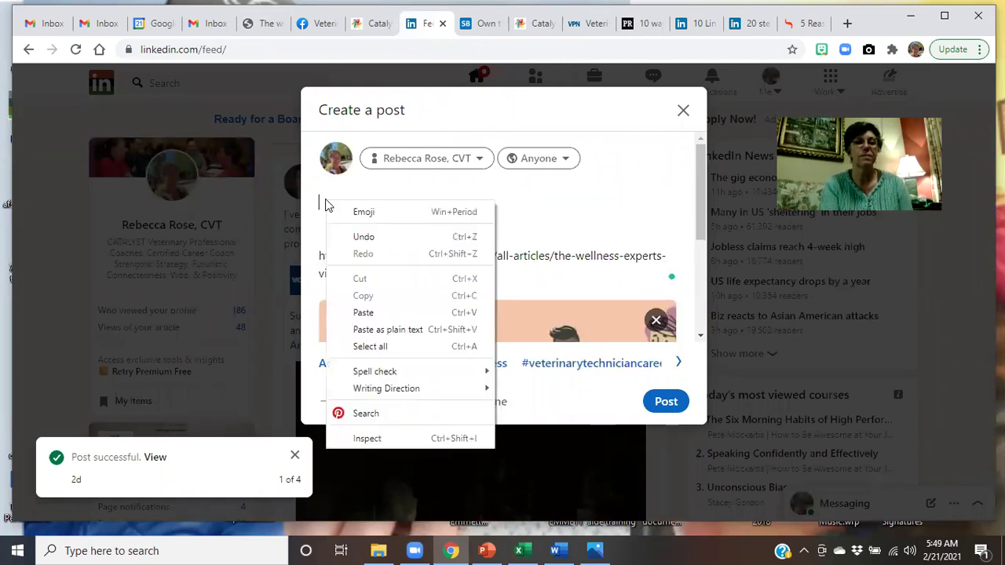
{"action": "left_click", "coordinate": [360, 313]}
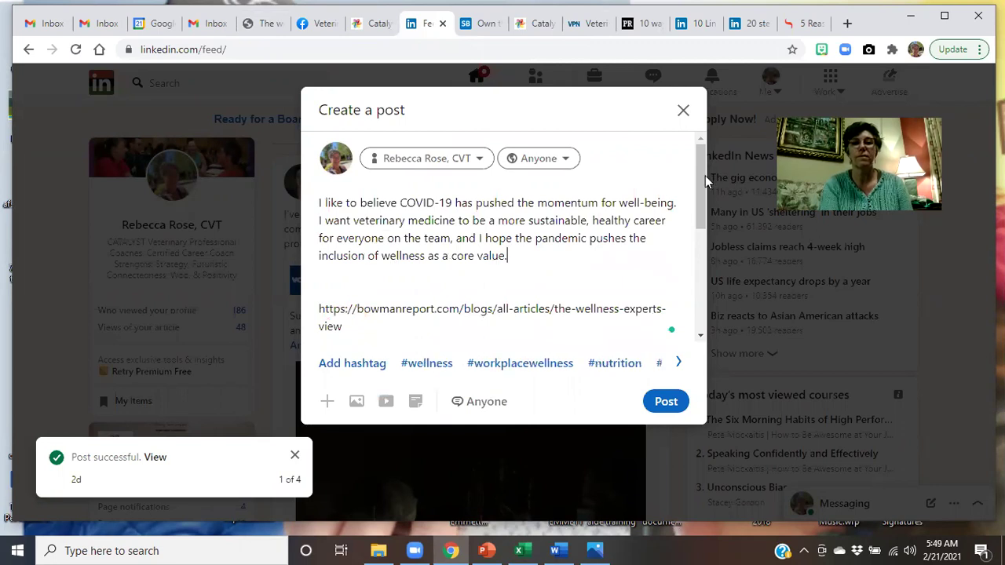
- Below the pasted paragraph, after a blank line, add "How are you and your team tapping into Living Well? How can we help?"
{"action": "left_click_drag", "start_coordinate": [702, 165], "coordinate": [702, 178]}
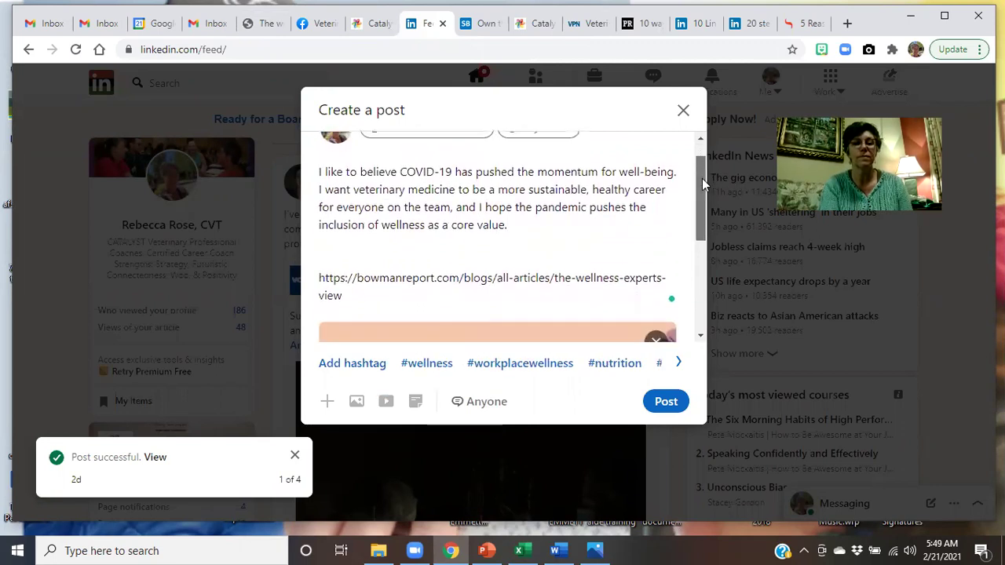
{"action": "key", "text": "Return"}
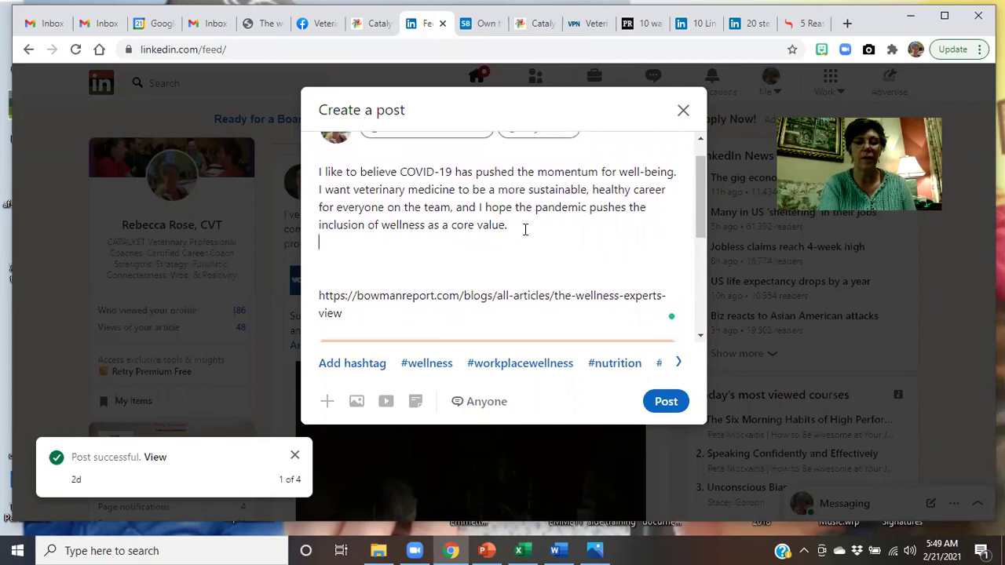
{"action": "key", "text": "Return"}
{"action": "type", "text": "How "}
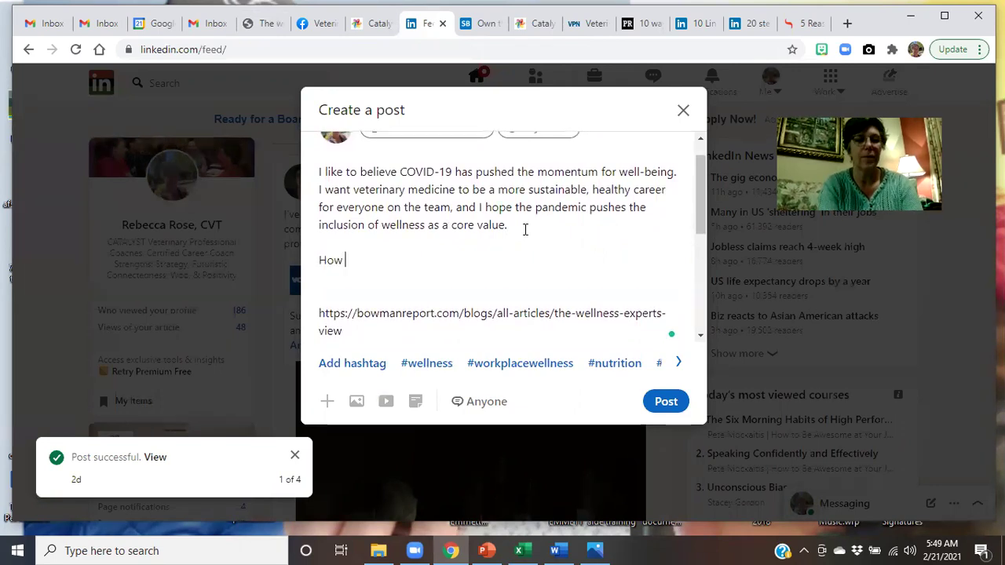
{"action": "type", "text": "are you and y"}
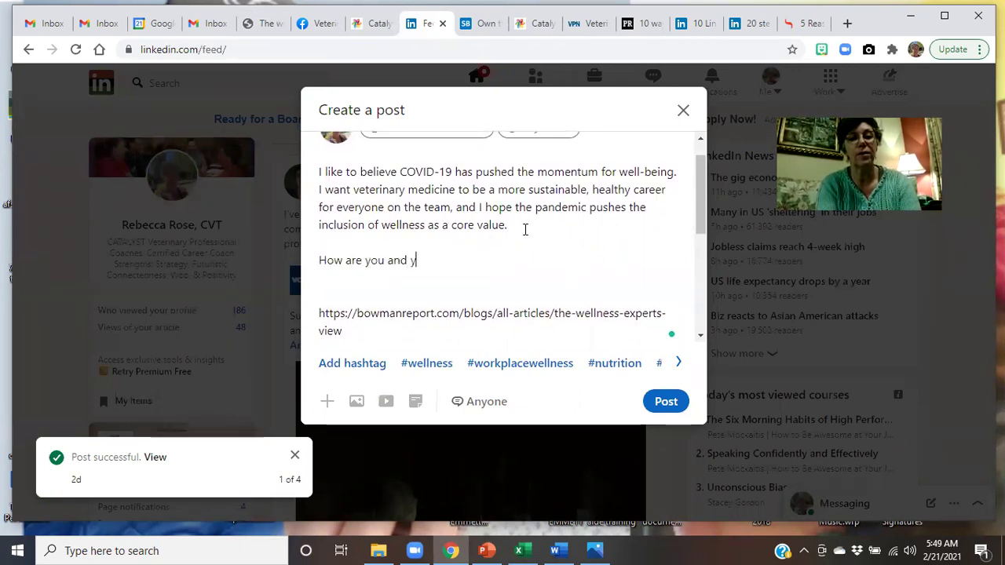
{"action": "type", "text": "our team"}
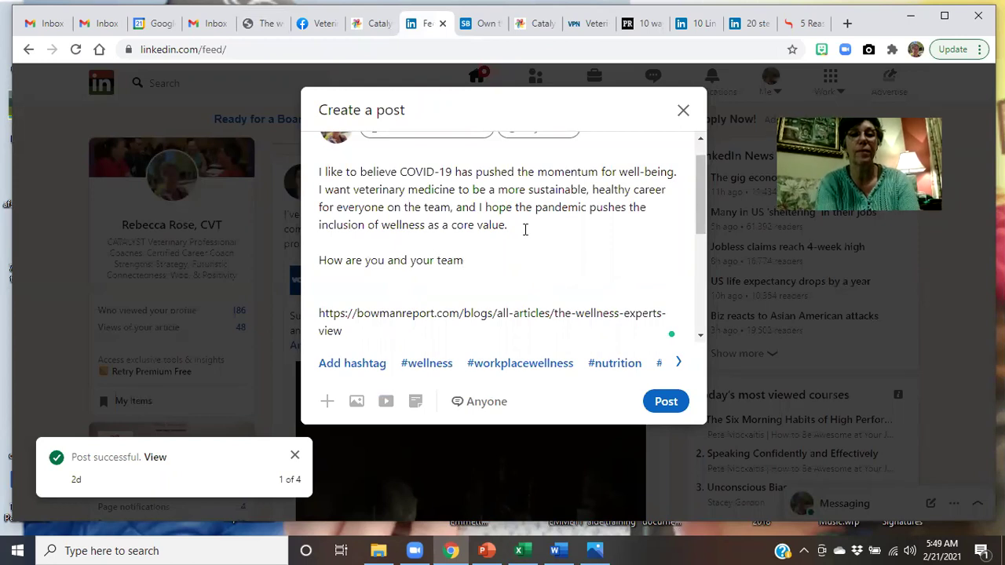
{"action": "type", "text": " tapp"}
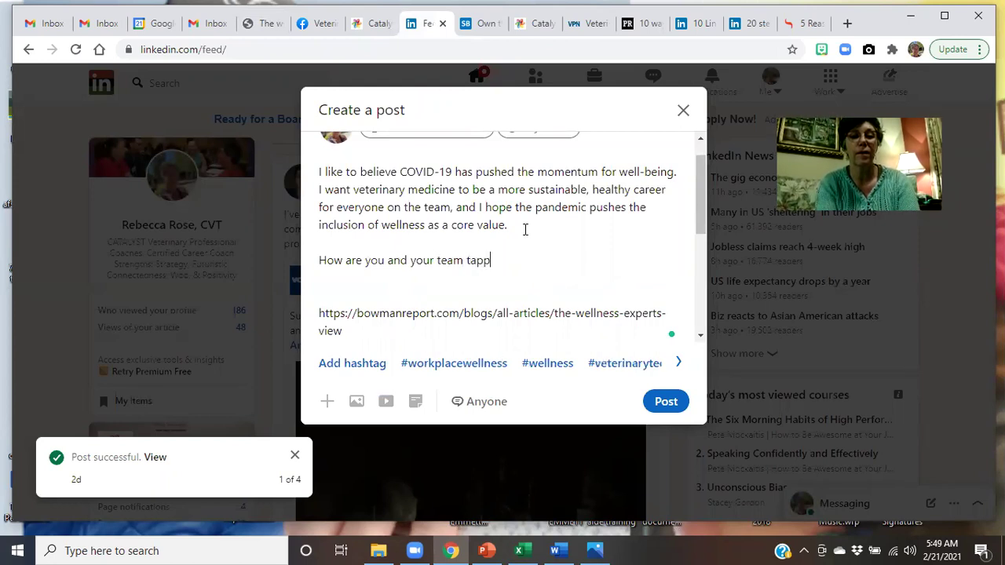
{"action": "type", "text": "ing into"}
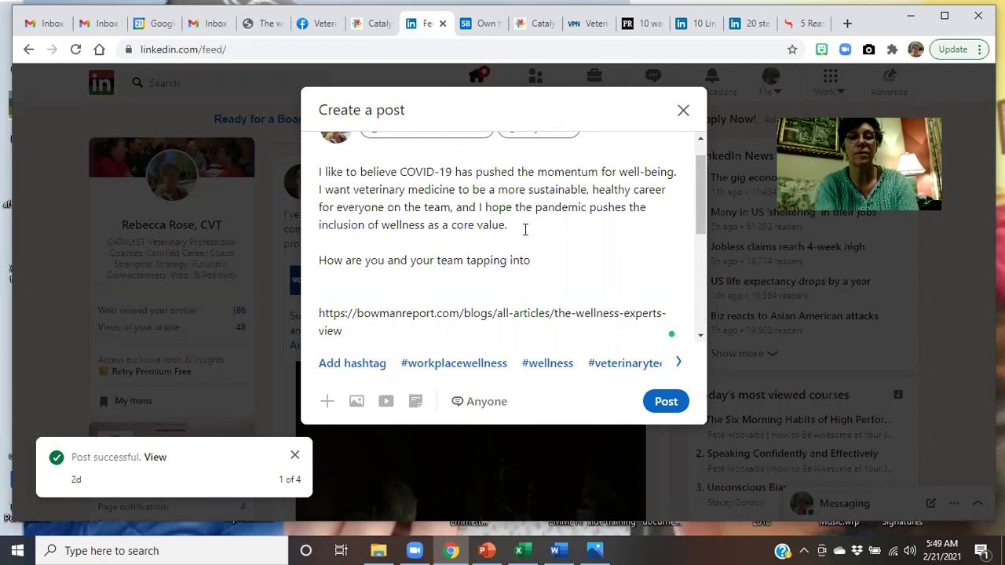
{"action": "type", "text": "Liv"}
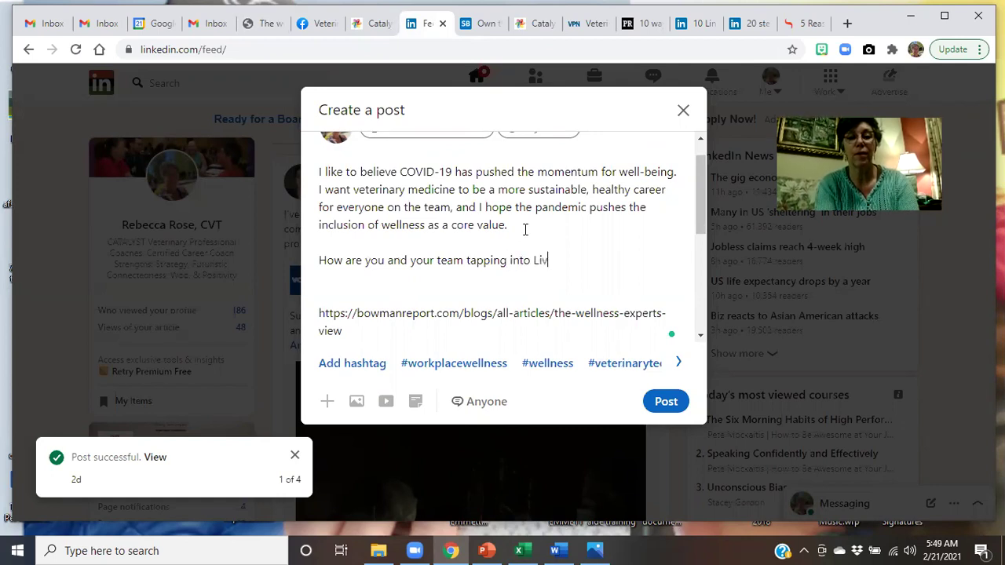
{"action": "type", "text": "ing Well"}
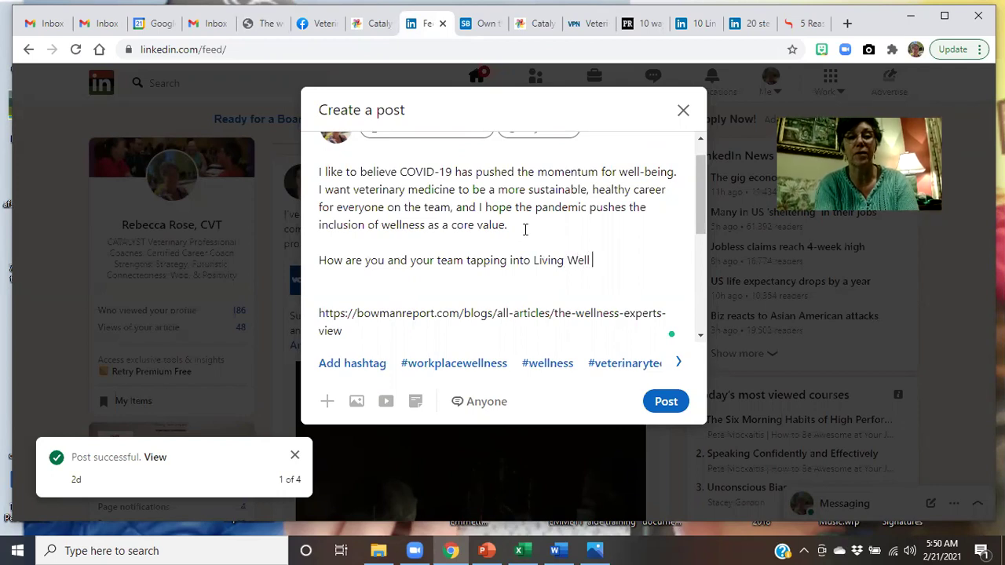
{"action": "type", "text": "?"}
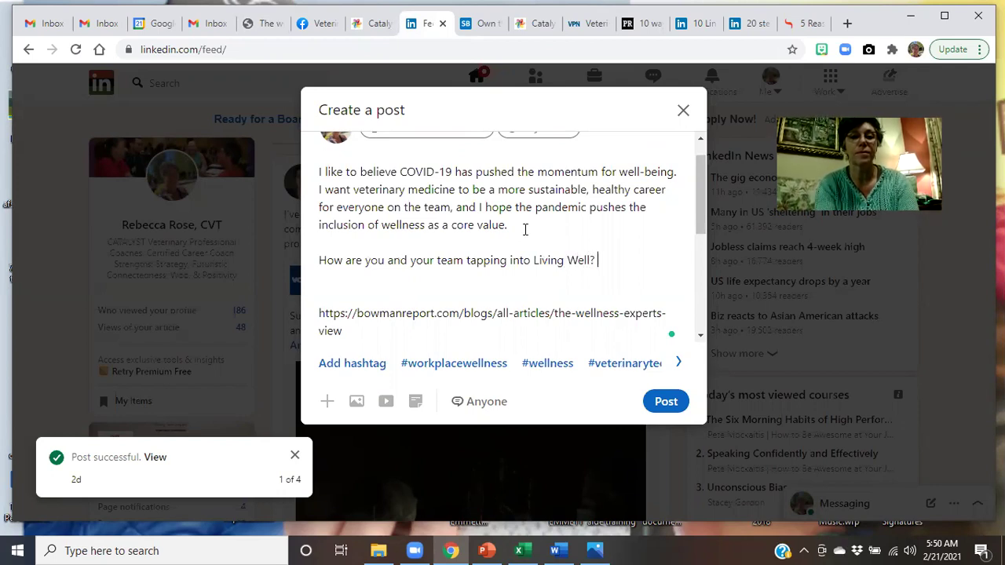
{"action": "type", "text": " How "}
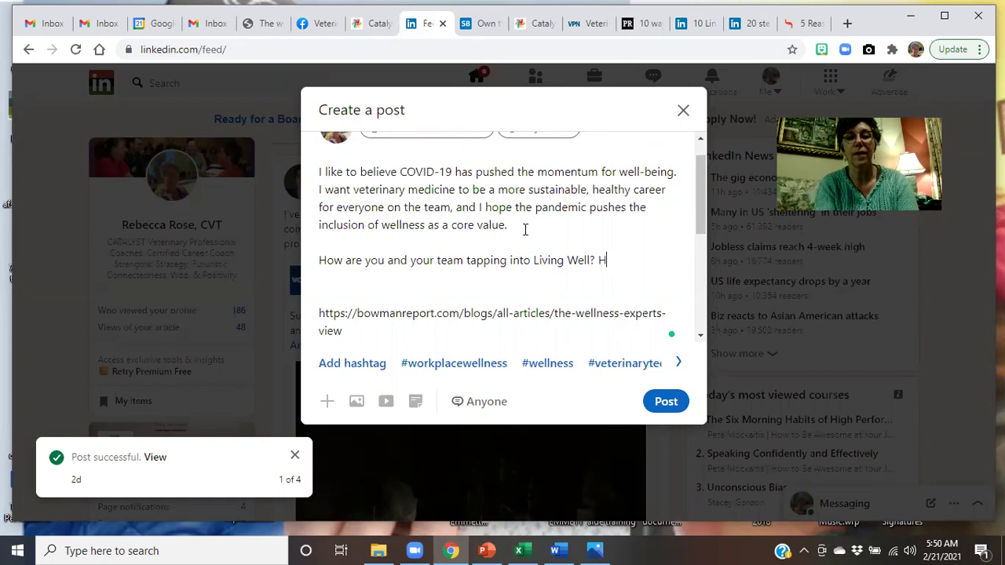
{"action": "type", "text": "can "}
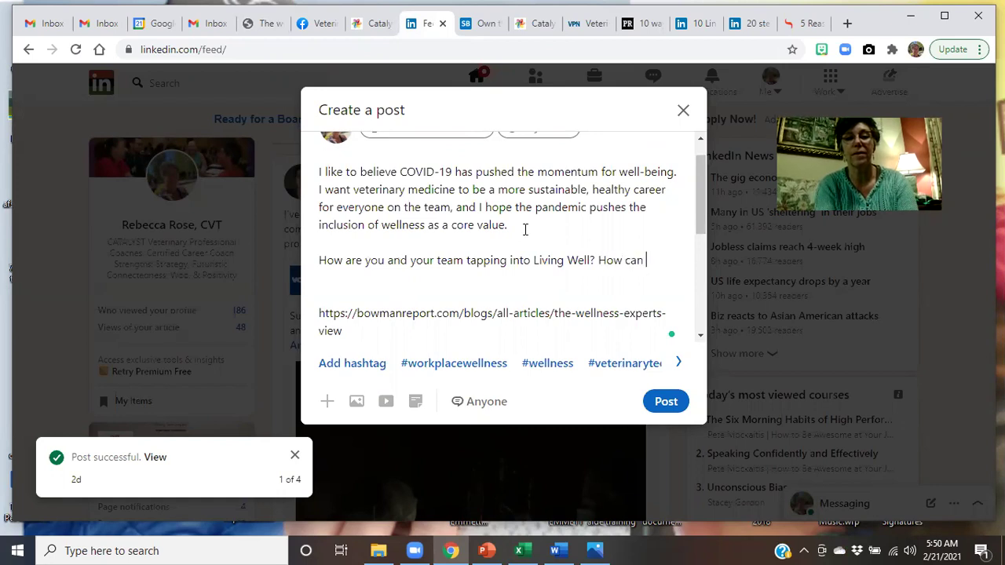
{"action": "type", "text": "we help"}
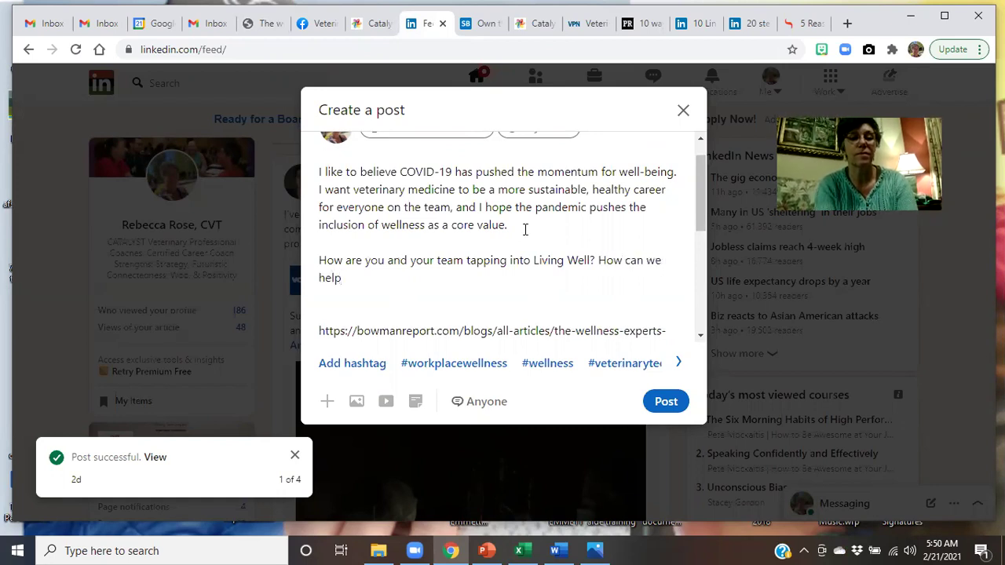
{"action": "type", "text": "?"}
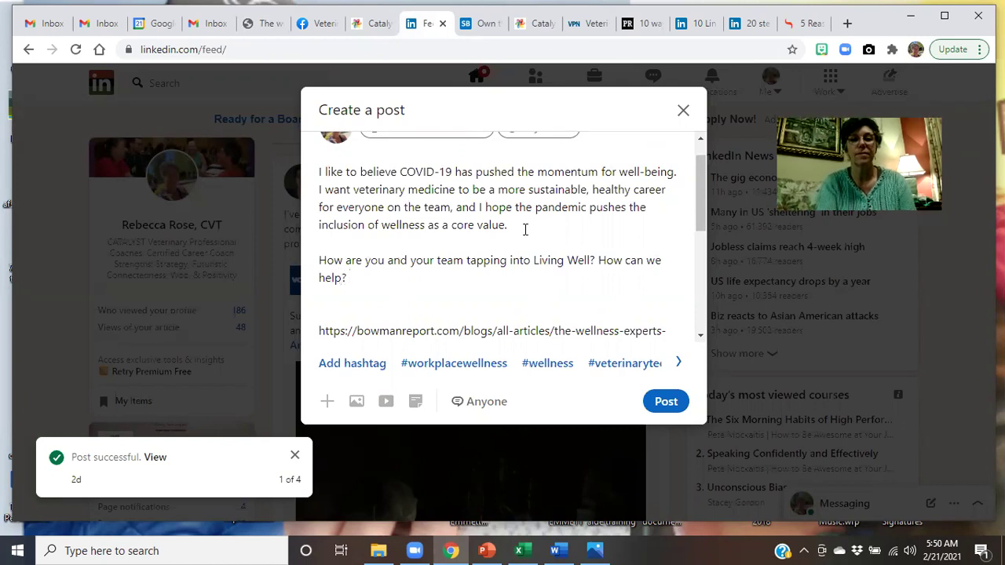
- On the blank line above the article link in the post draft, add the hashtags #veterinarians and #veterinarytechnicians
{"action": "left_click", "coordinate": [327, 304]}
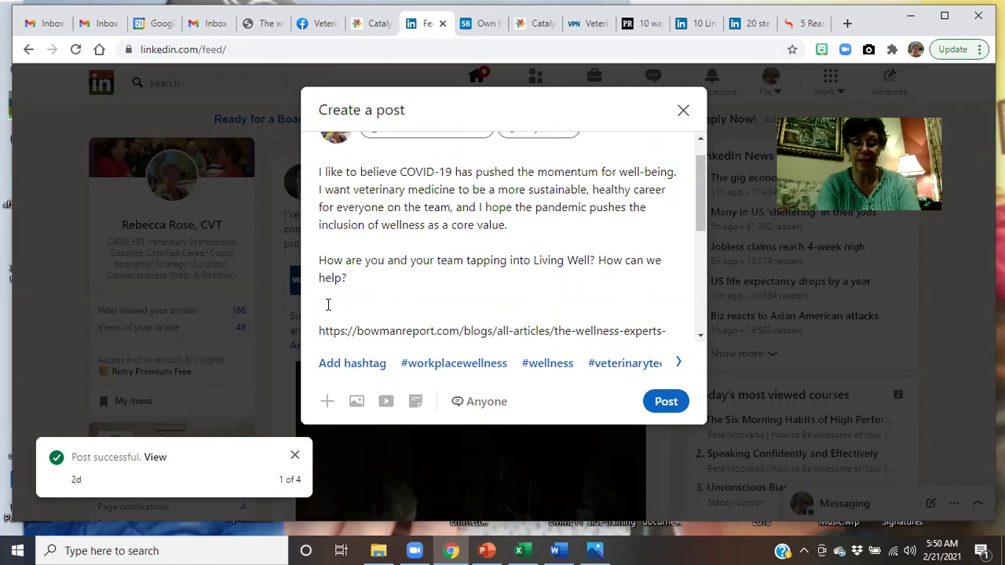
{"action": "type", "text": "#"}
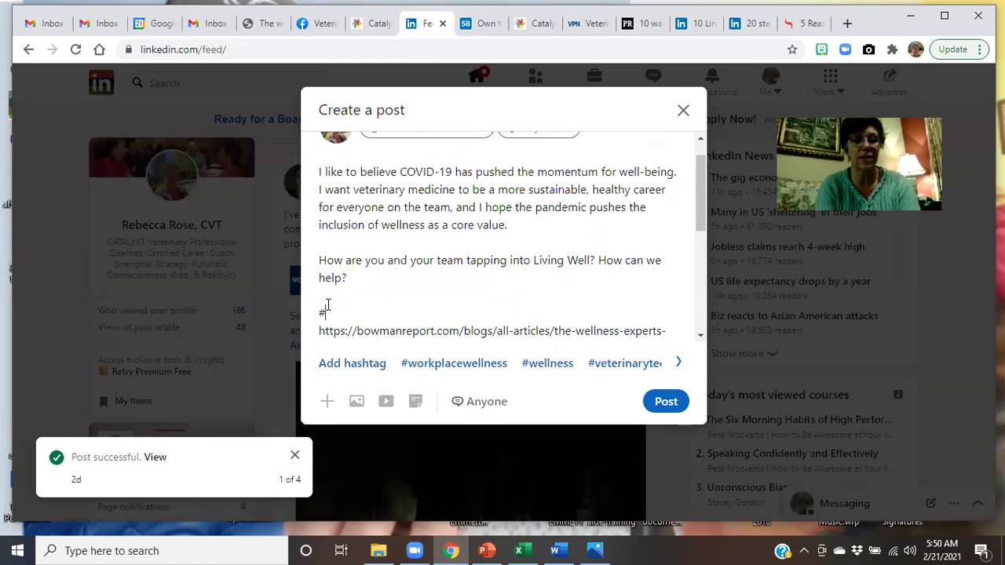
{"action": "type", "text": "veterinary"}
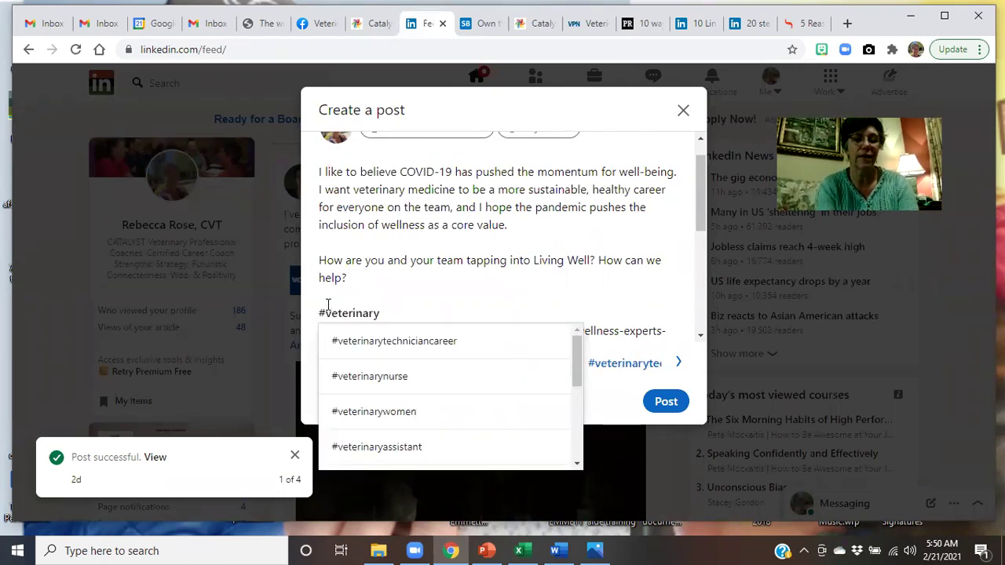
{"action": "key", "text": "BackSpace"}
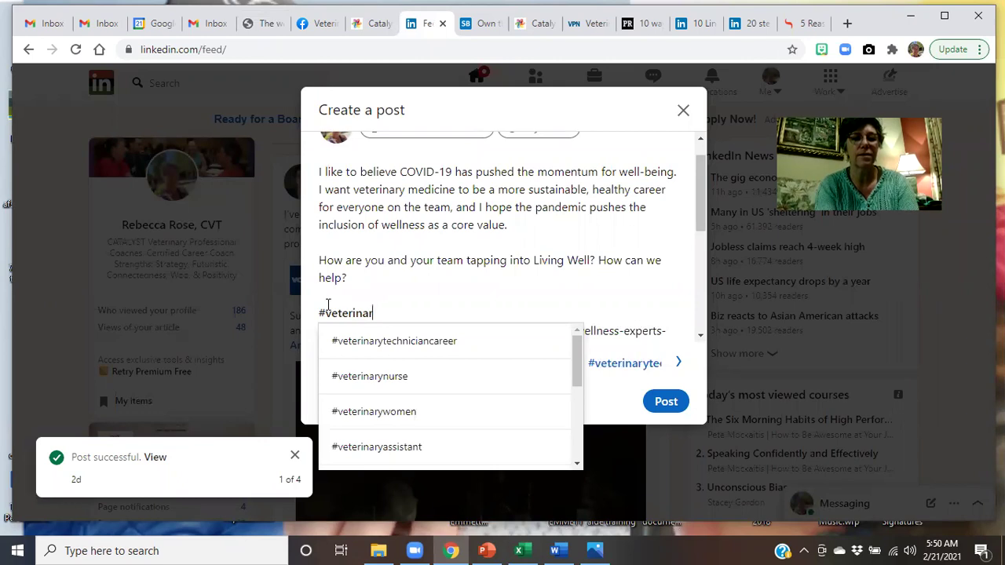
{"action": "type", "text": "ians "}
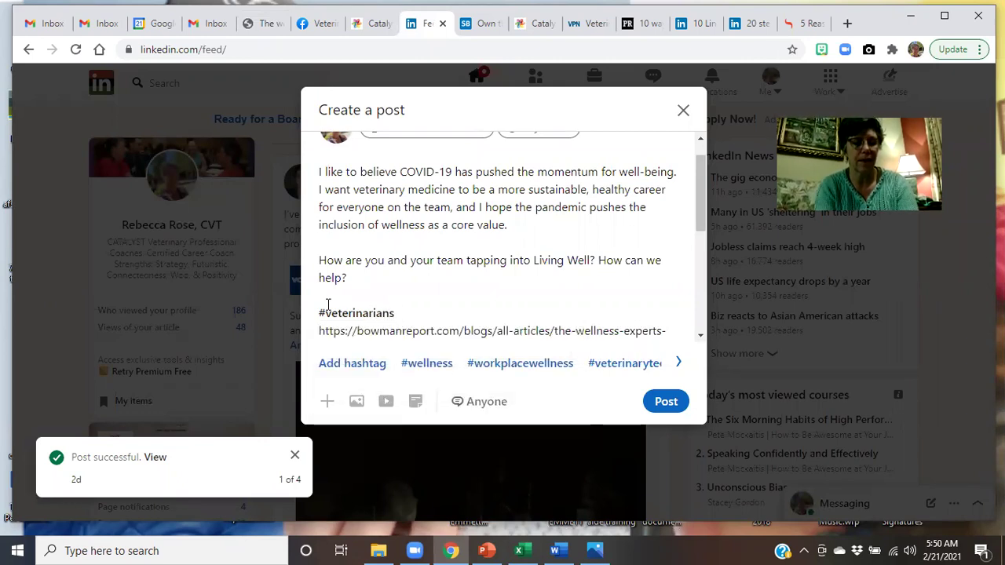
{"action": "type", "text": " #veterinar"}
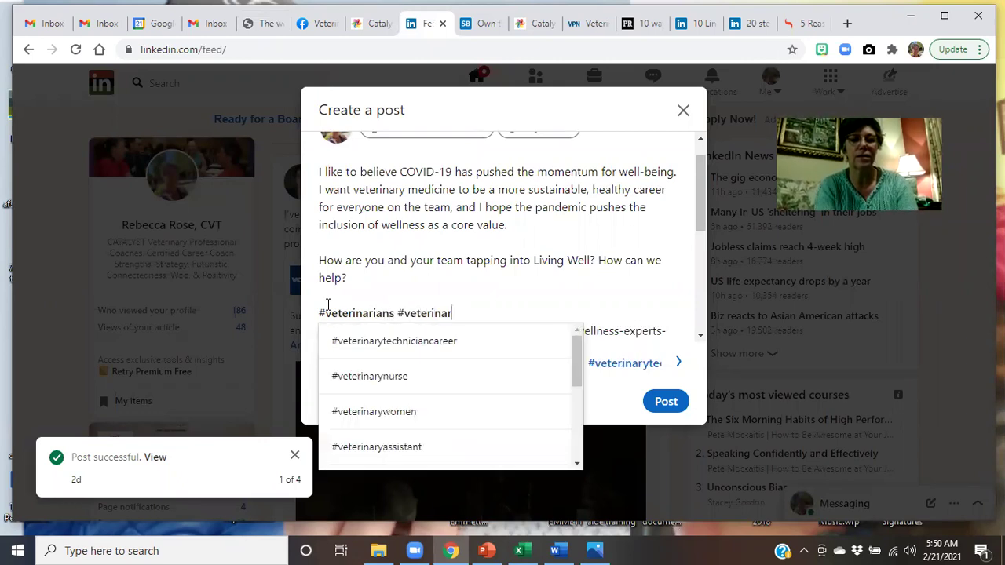
{"action": "type", "text": "ytechnicians #"}
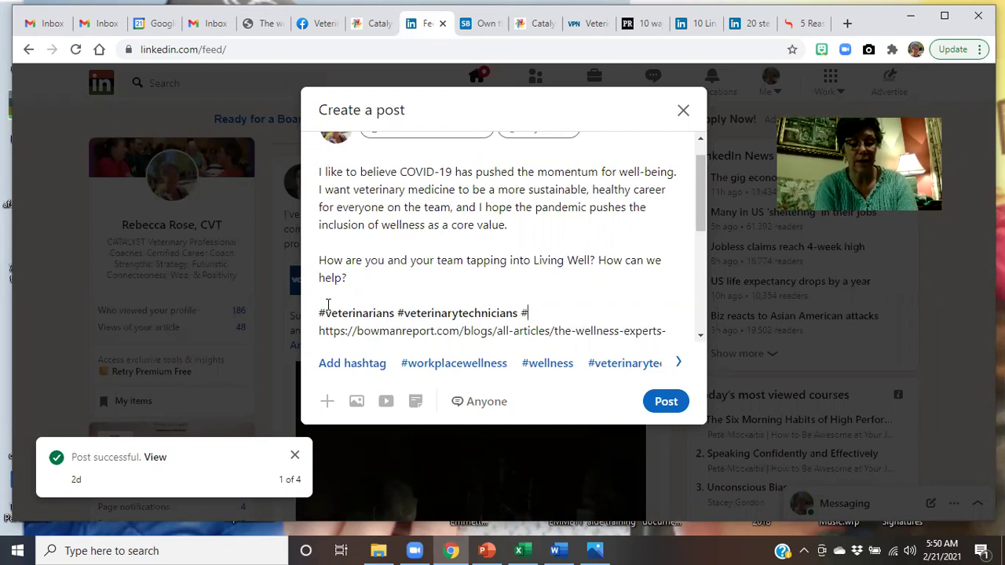
- Continue the hashtag line with #CVPM and #VetTeamsLivingWell
{"action": "type", "text": "CVPM"}
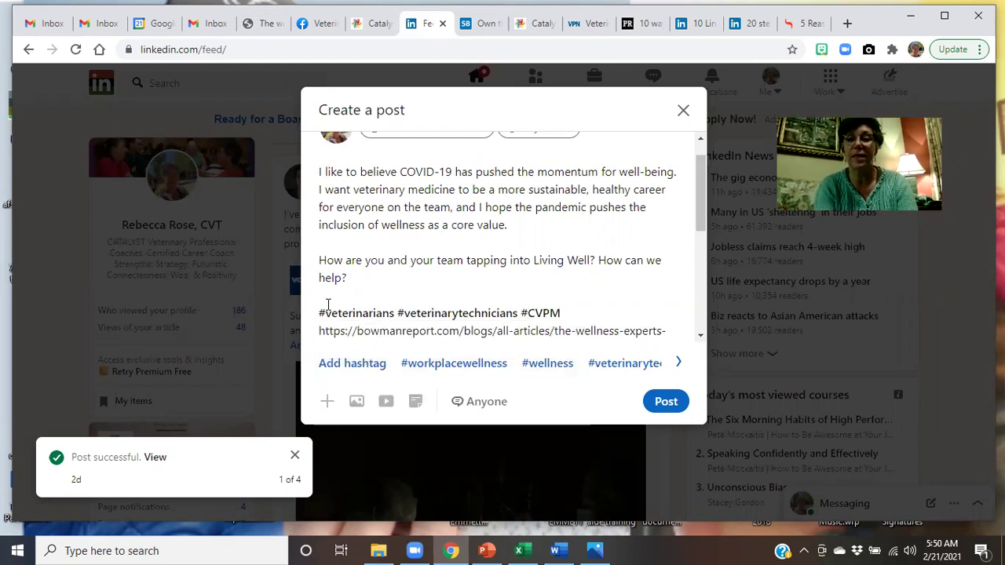
{"action": "type", "text": " #"}
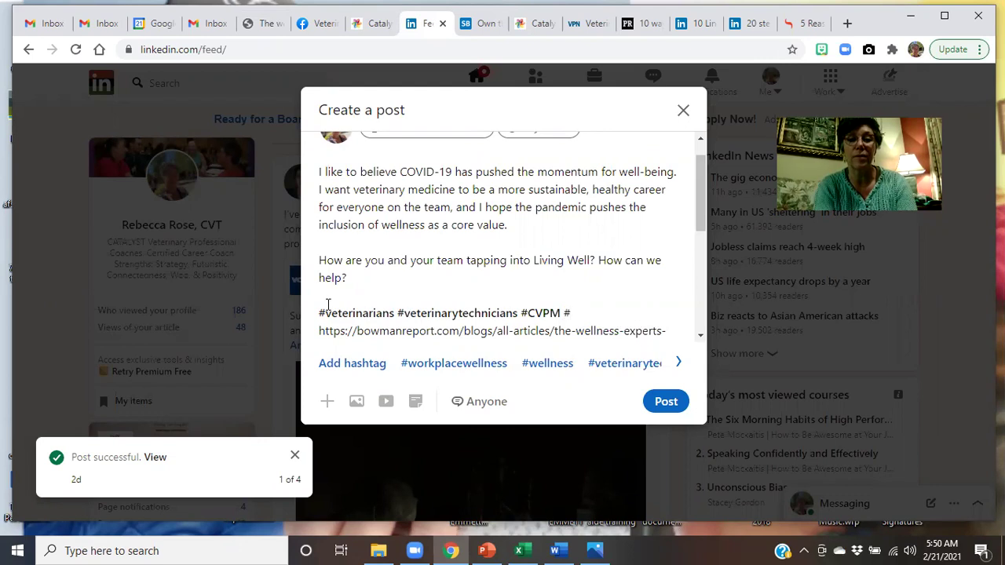
{"action": "type", "text": "VetTEam"}
{"action": "key", "text": "BackSpace"}
{"action": "key", "text": "BackSpace"}
{"action": "key", "text": "BackSpace"}
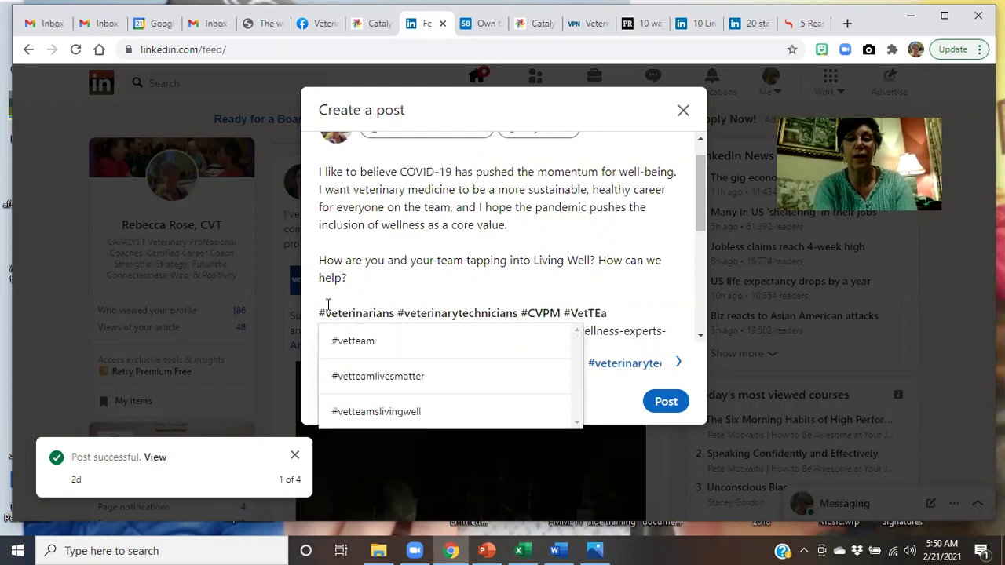
{"action": "type", "text": "eamsLivingWell"}
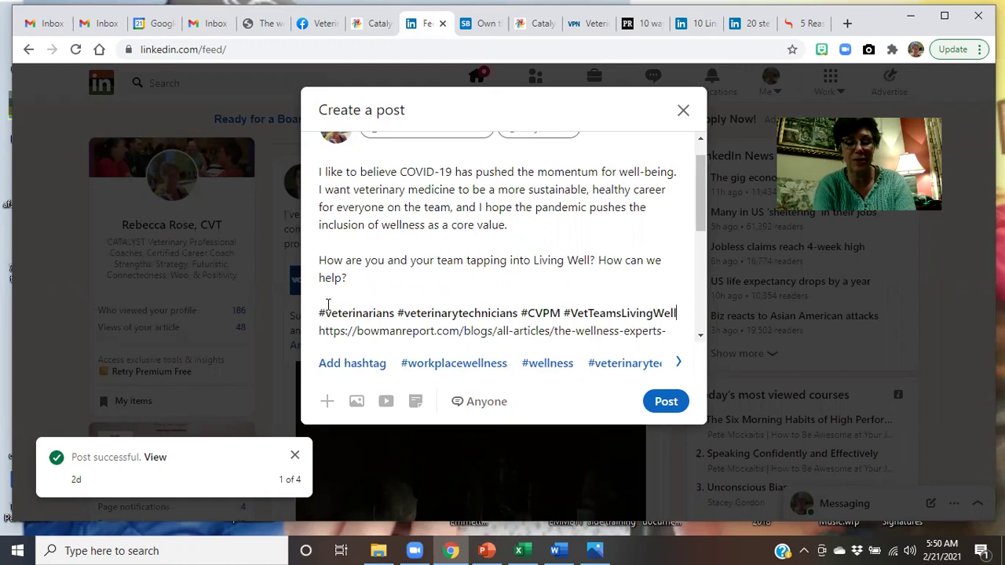
- Start a second line of hashtags in the draft with #veterinaryteamslivingwell
{"action": "key", "text": "Return"}
{"action": "type", "text": "#veter"}
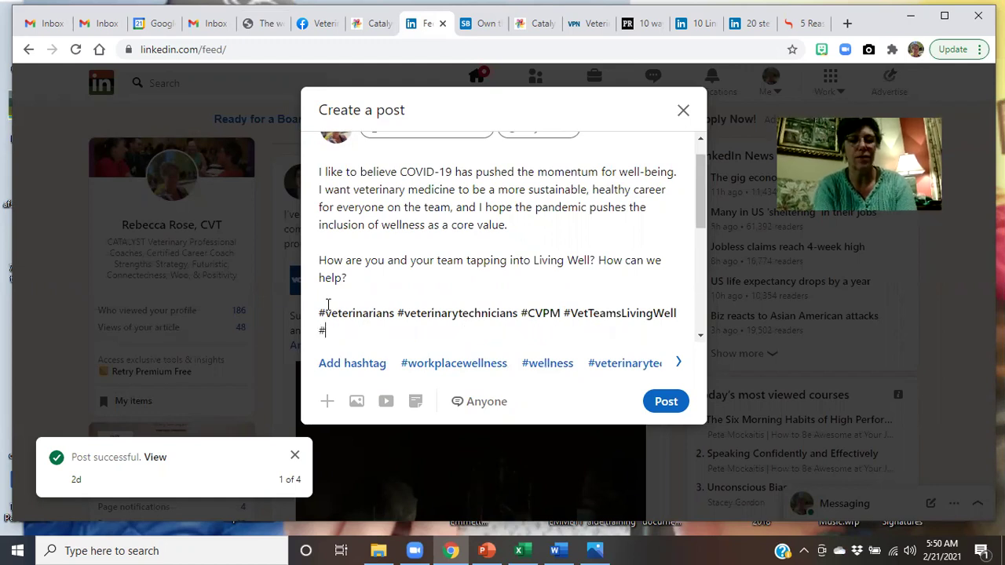
{"action": "type", "text": "inary"}
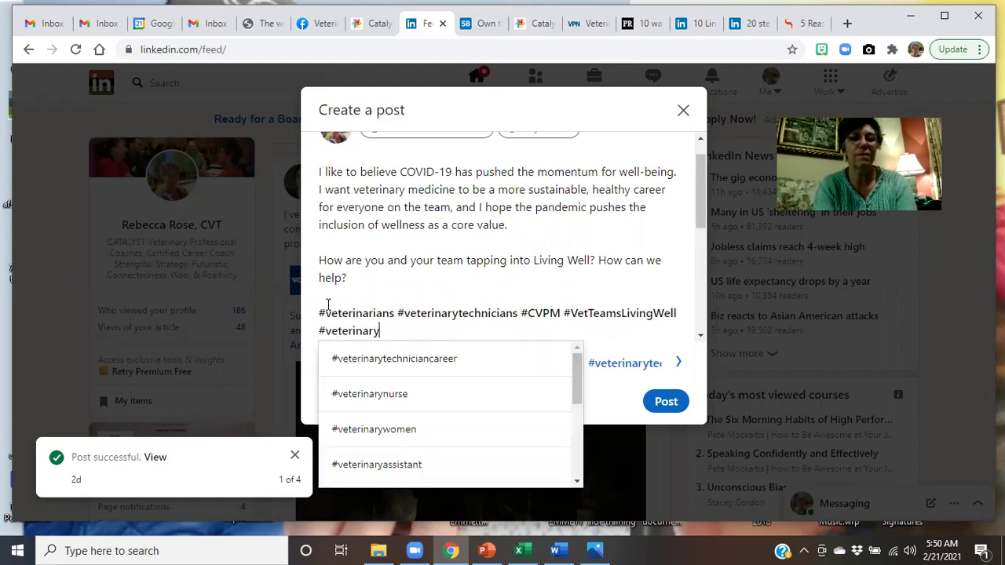
{"action": "type", "text": "teams"}
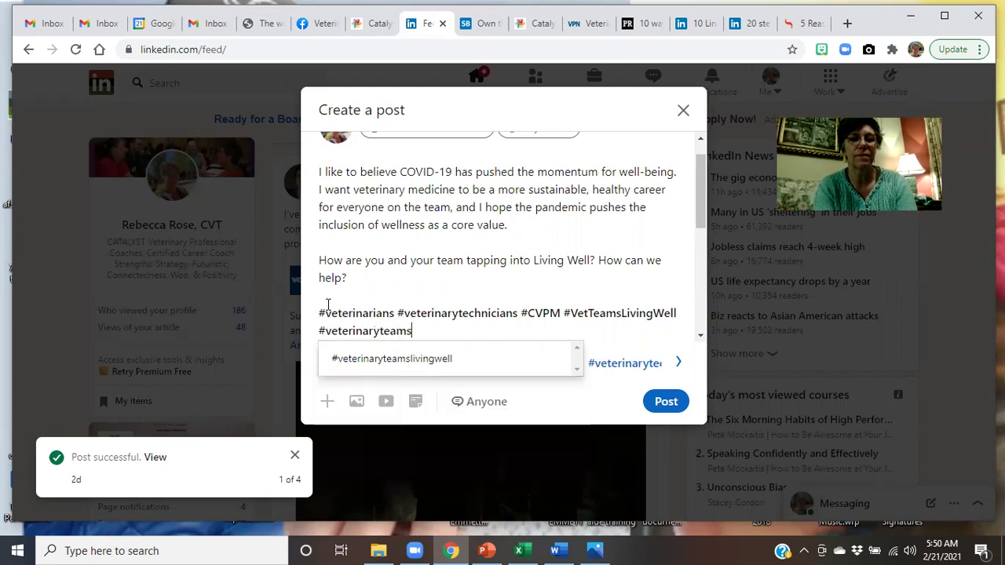
{"action": "type", "text": "lvin"}
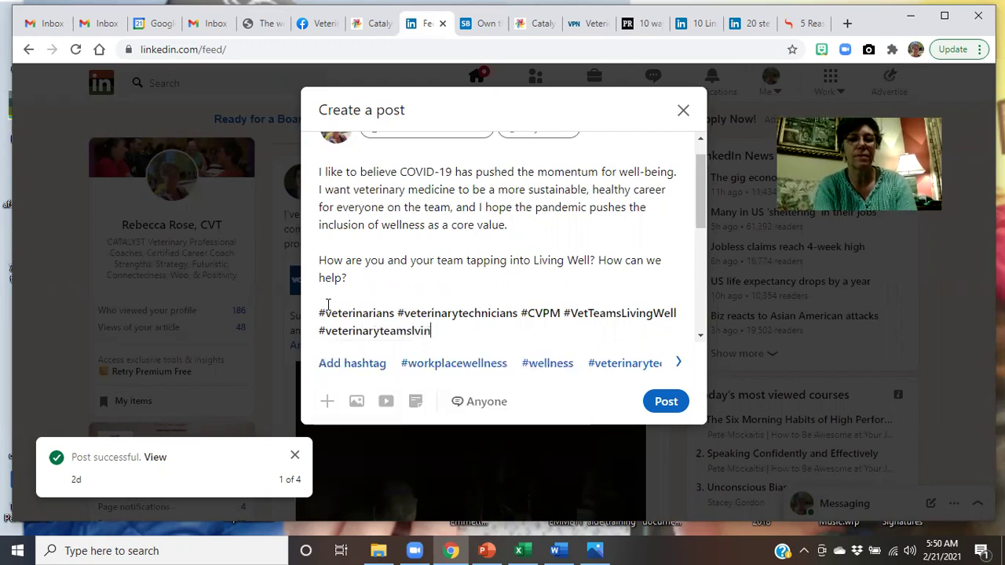
{"action": "key", "text": "BackSpace"}
{"action": "key", "text": "BackSpace"}
{"action": "type", "text": "ivingwe"}
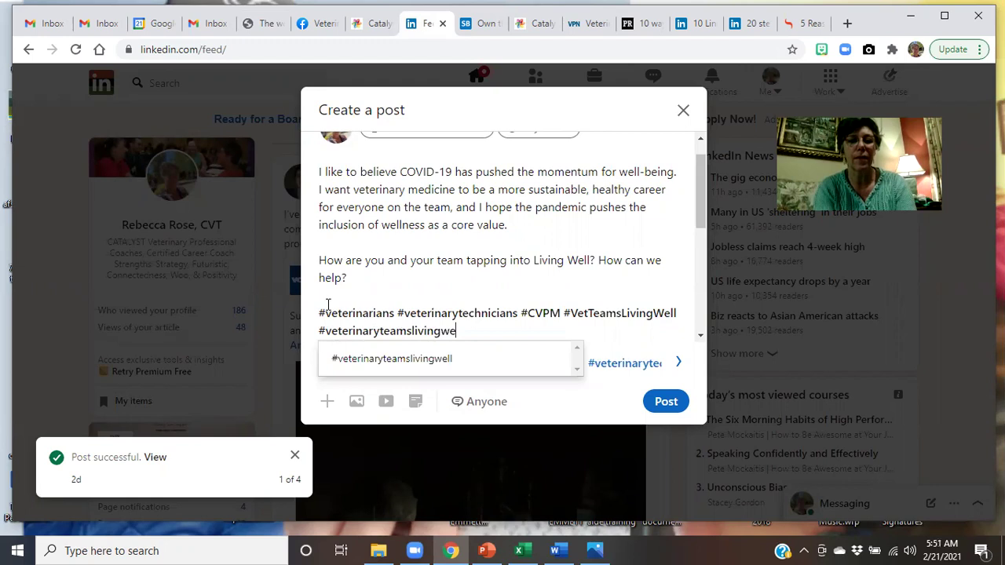
{"action": "type", "text": "ll #C"}
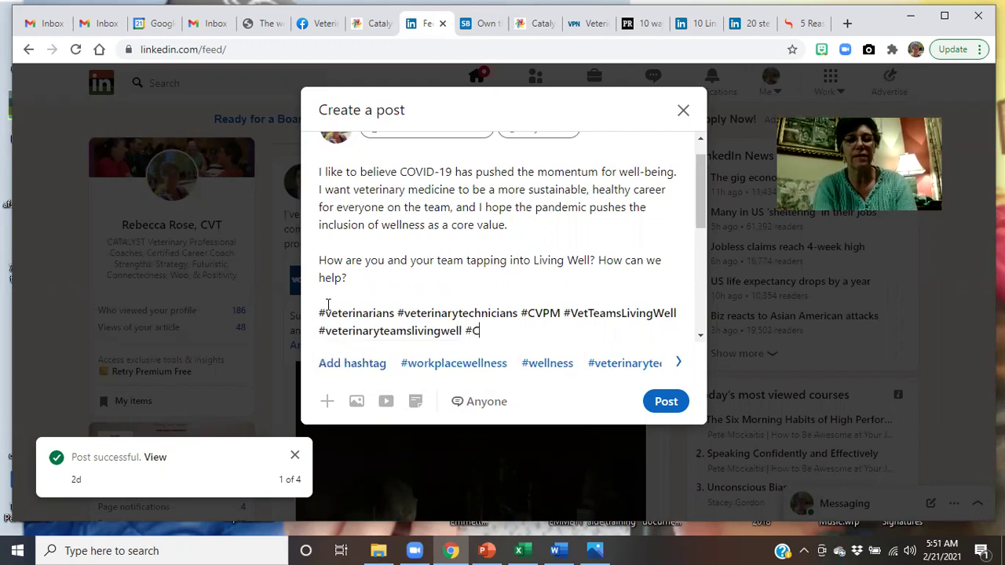
- Add the hashtag #CATALYSTVetPC after #veterinaryteamslivingwell, with the final "PC" capitalised
{"action": "type", "text": "ATALYST"}
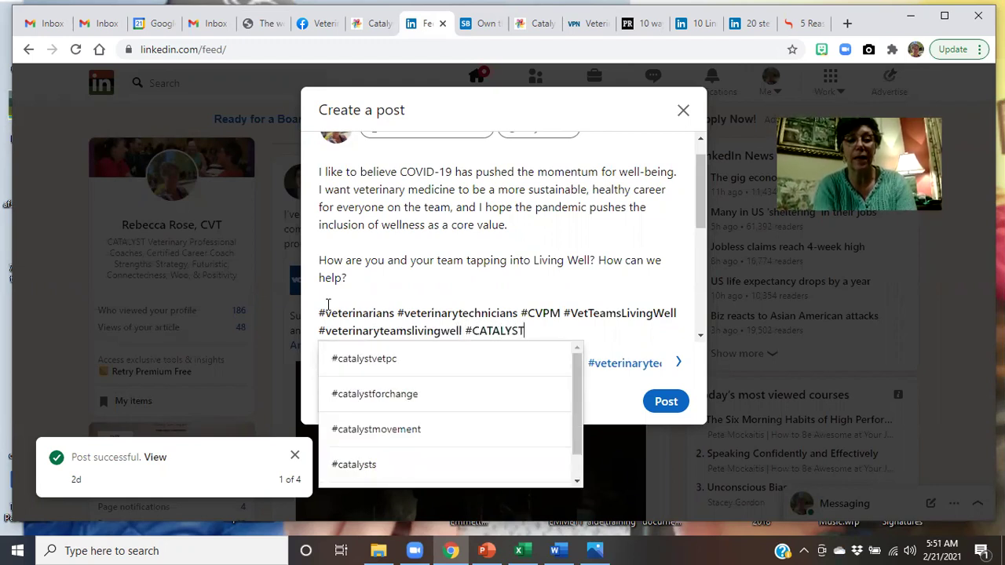
{"action": "type", "text": "VetP"}
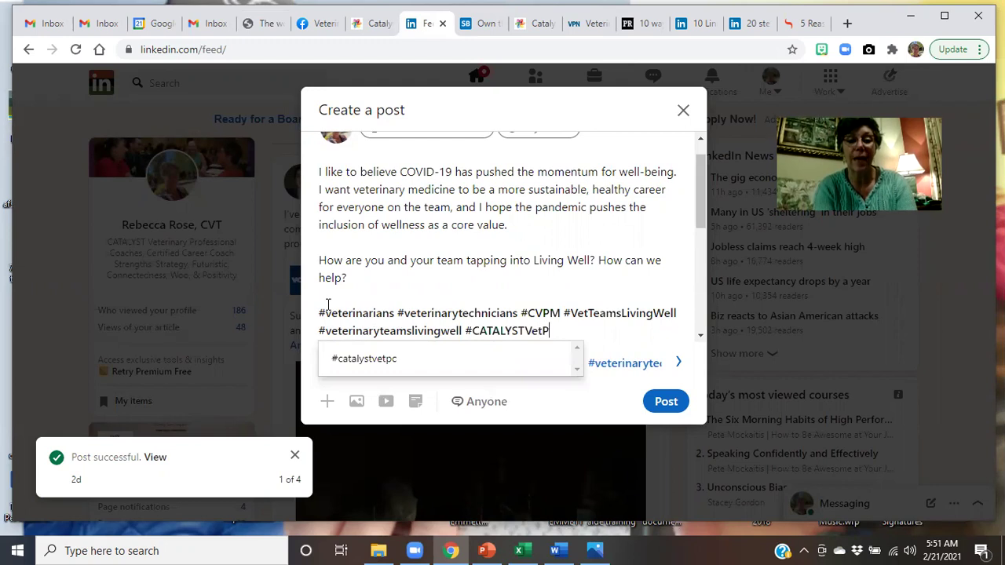
{"action": "type", "text": "c"}
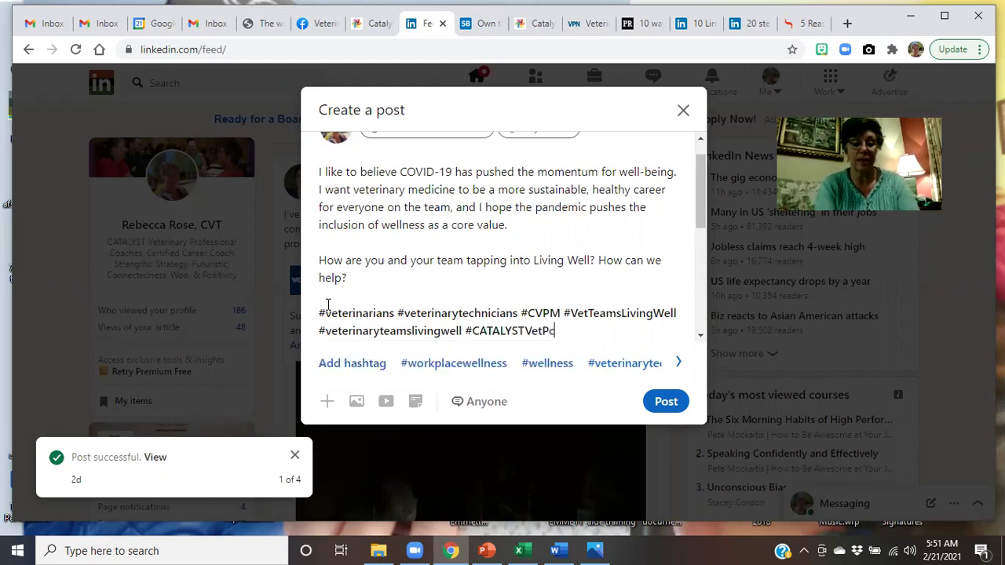
{"action": "type", "text": "C"}
{"action": "key", "text": "BackSpace"}
{"action": "key", "text": "BackSpace"}
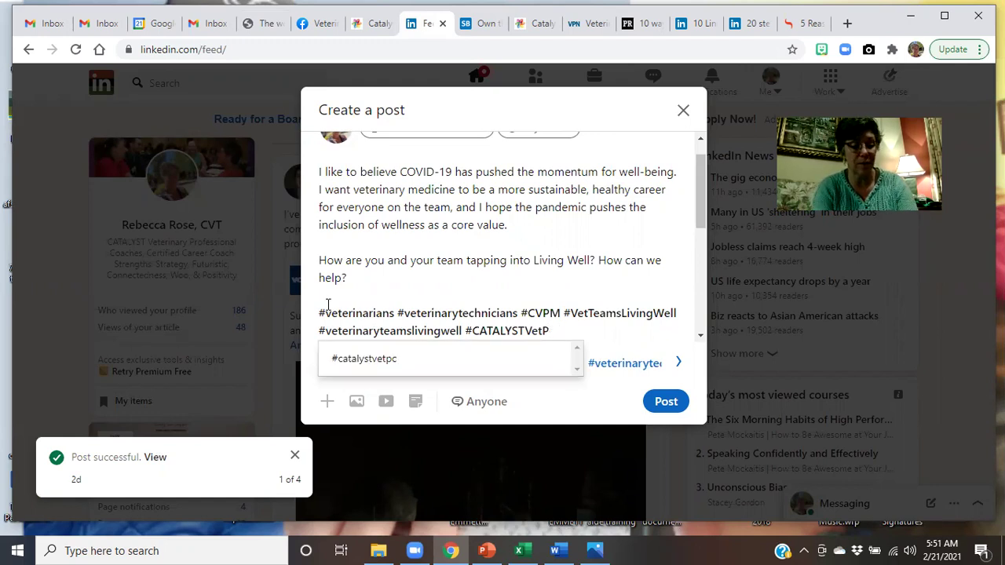
{"action": "type", "text": "C"}
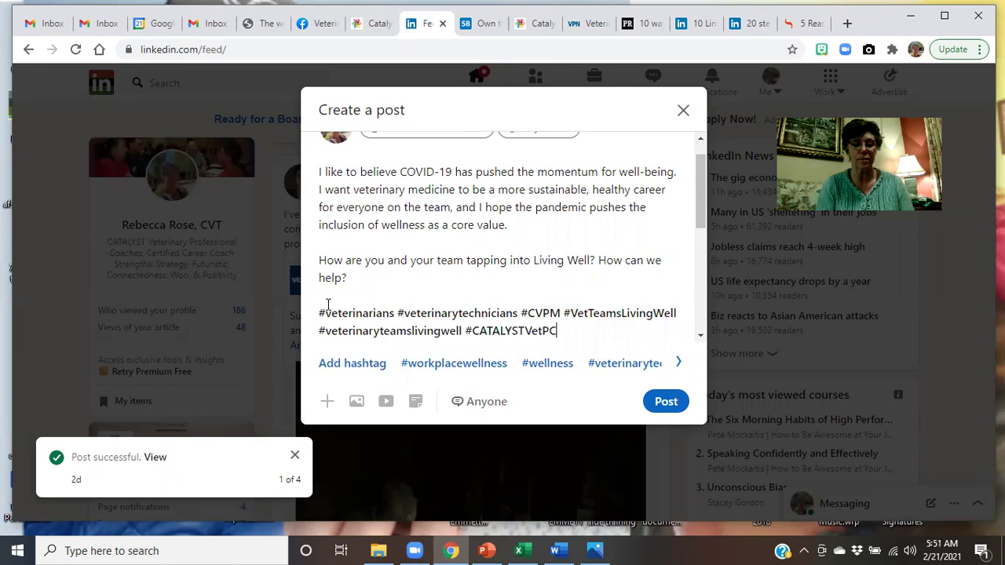
- Finish the list of hashtags with #HealthyVet and #vetmedcareer
{"action": "type", "text": " #"}
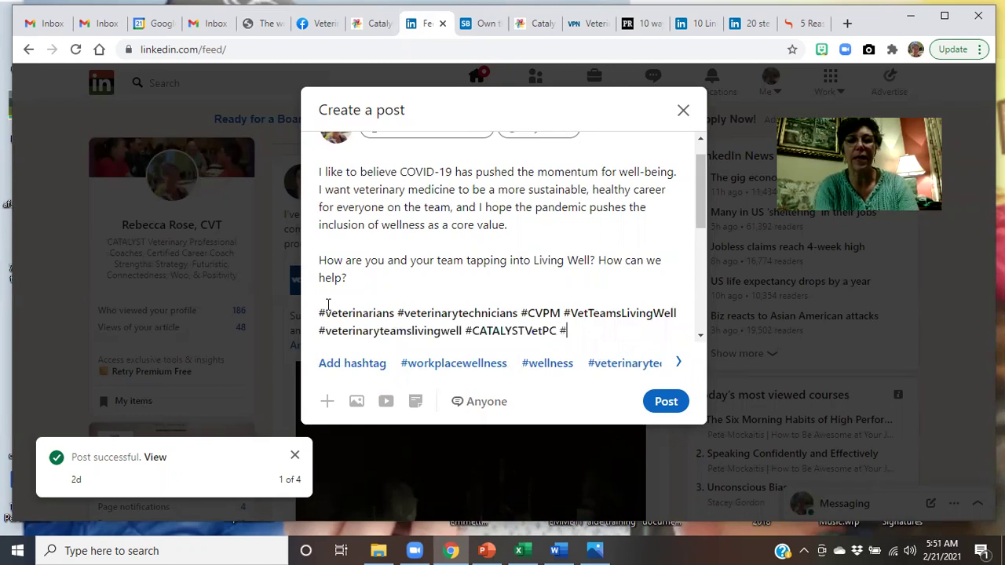
{"action": "type", "text": "Heatly"}
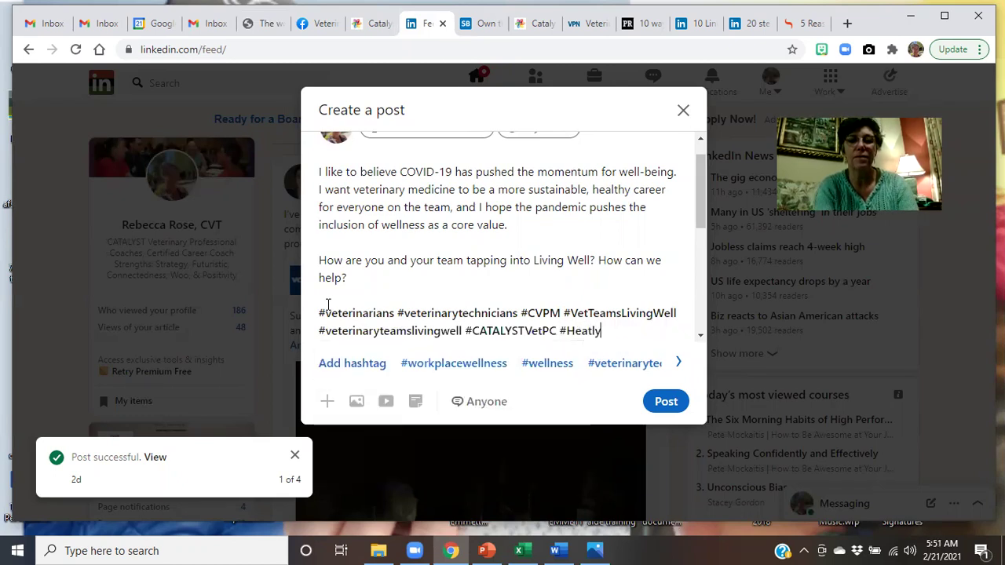
{"action": "key", "text": "BackSpace"}
{"action": "key", "text": "BackSpace"}
{"action": "key", "text": "BackSpace"}
{"action": "type", "text": "lthy"}
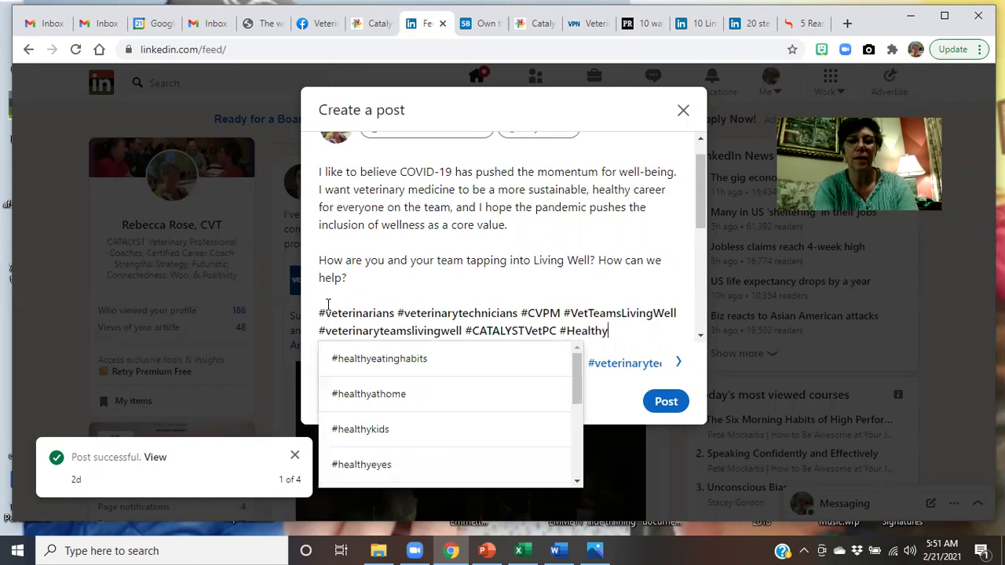
{"action": "type", "text": "Vet "}
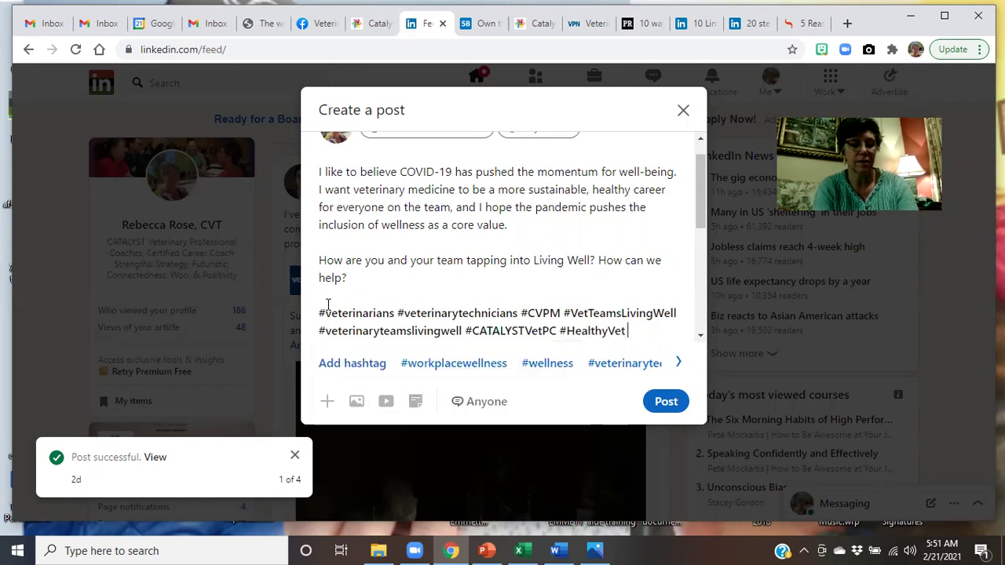
{"action": "type", "text": "#vet"}
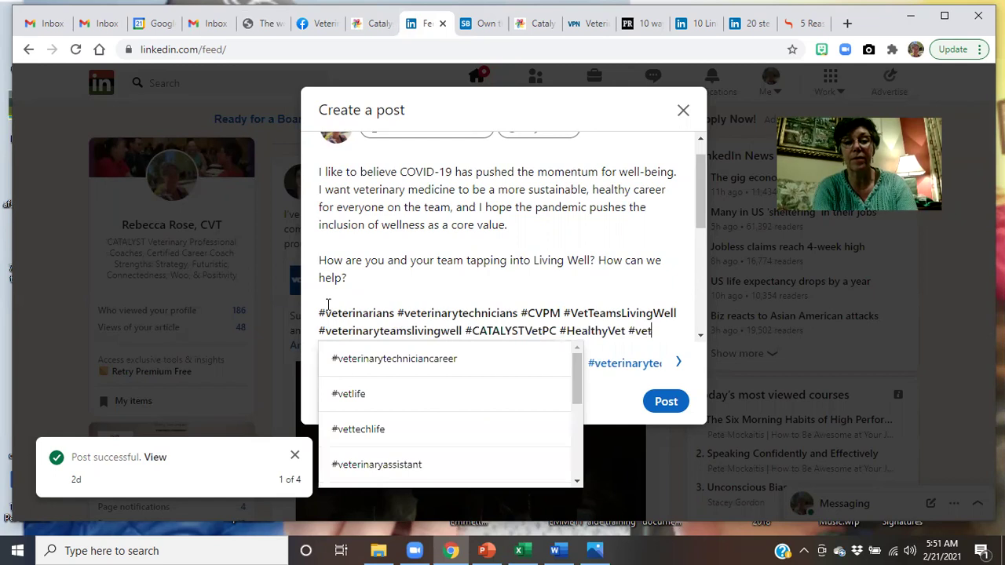
{"action": "type", "text": "medcareer"}
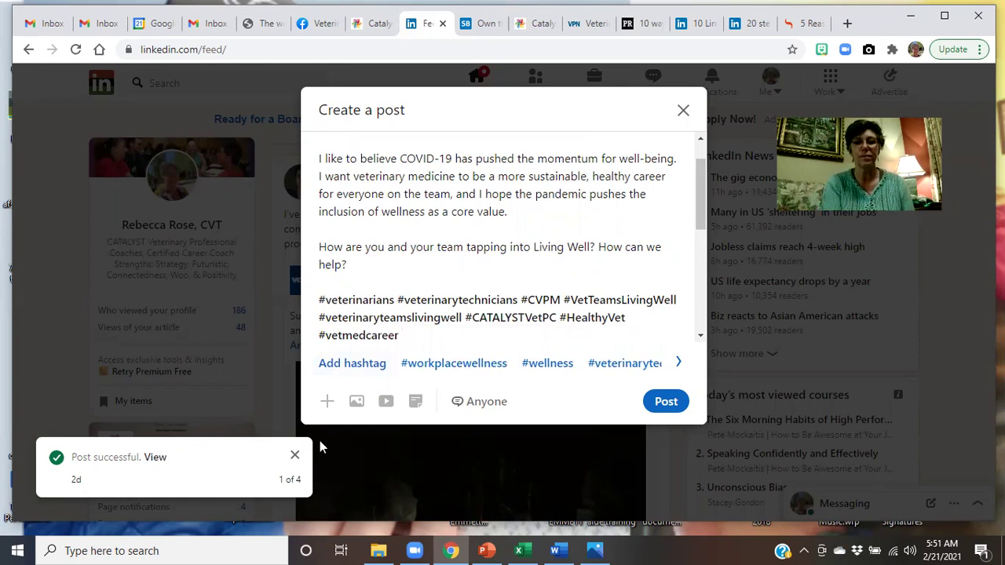
- Publish the post, then go from the refreshed home feed to your own profile page
{"action": "left_click", "coordinate": [667, 407]}
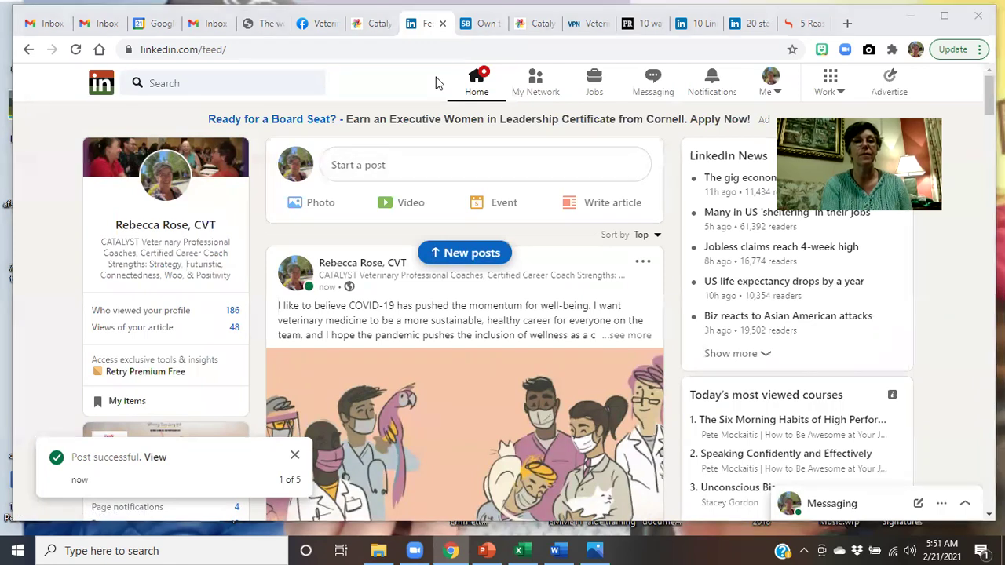
{"action": "left_click", "coordinate": [476, 82]}
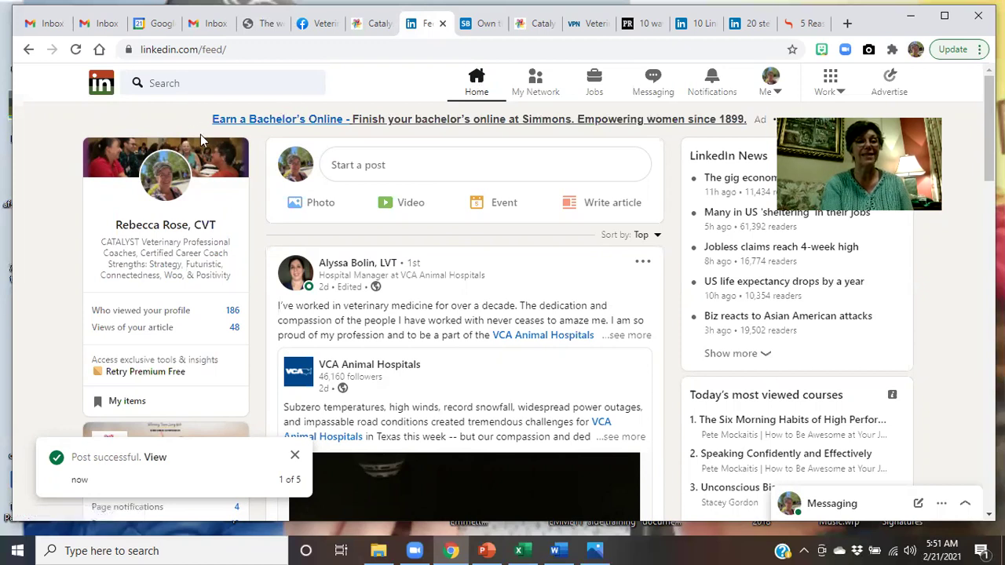
{"action": "left_click", "coordinate": [162, 226]}
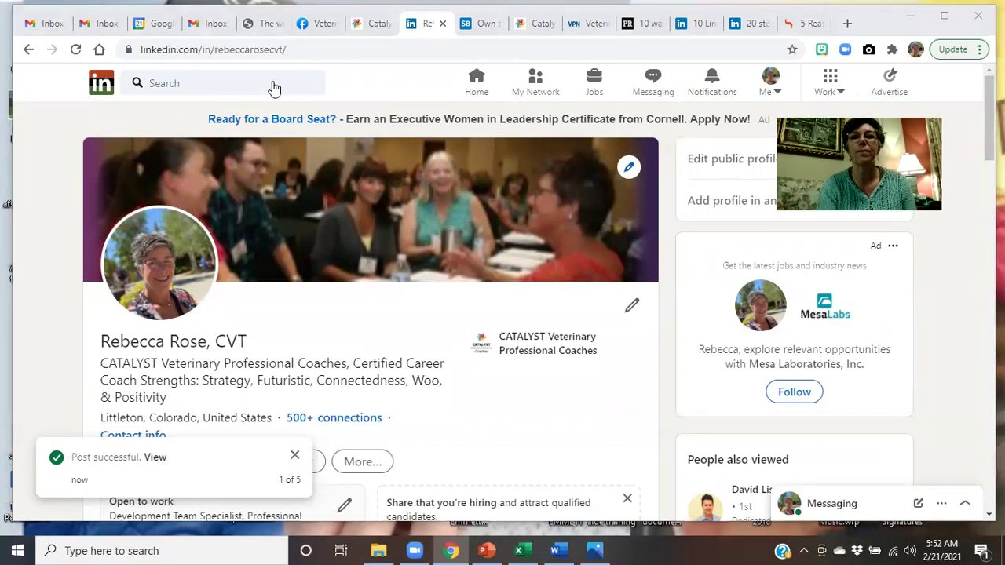
- Switch to the open VPN Plus article page and search that site for your own name as the keyword
{"action": "left_click", "coordinate": [589, 31]}
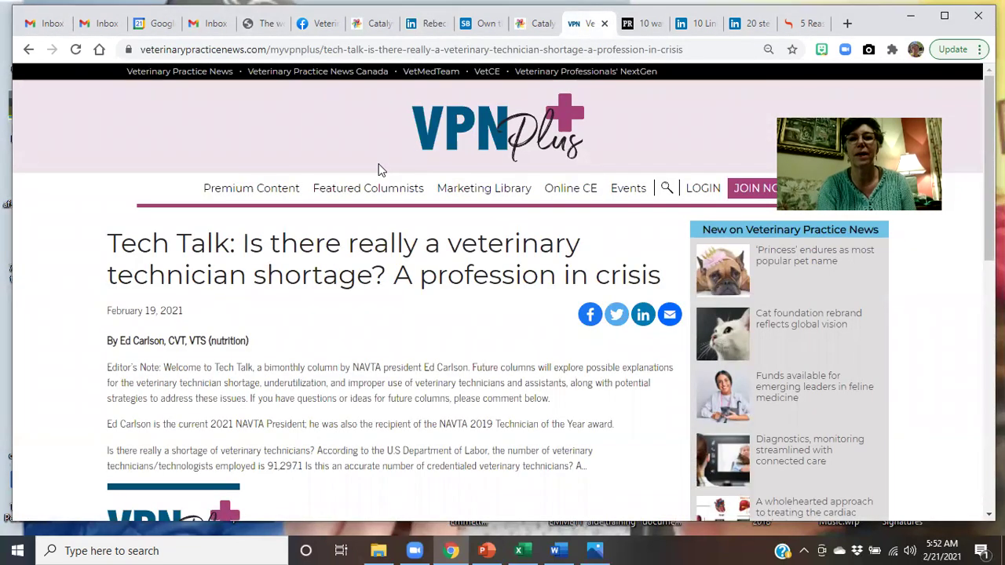
{"action": "left_click", "coordinate": [667, 189]}
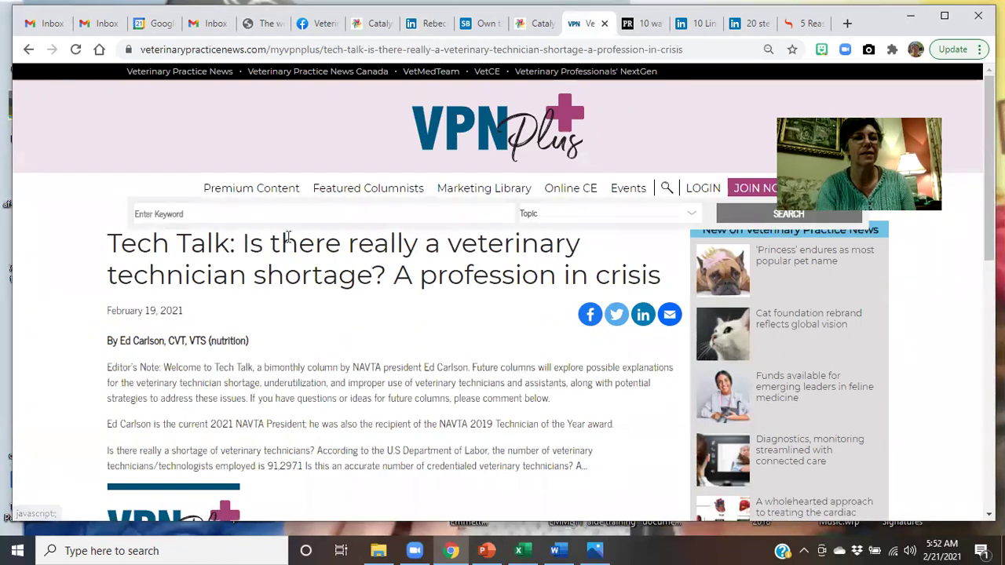
{"action": "left_click", "coordinate": [170, 215]}
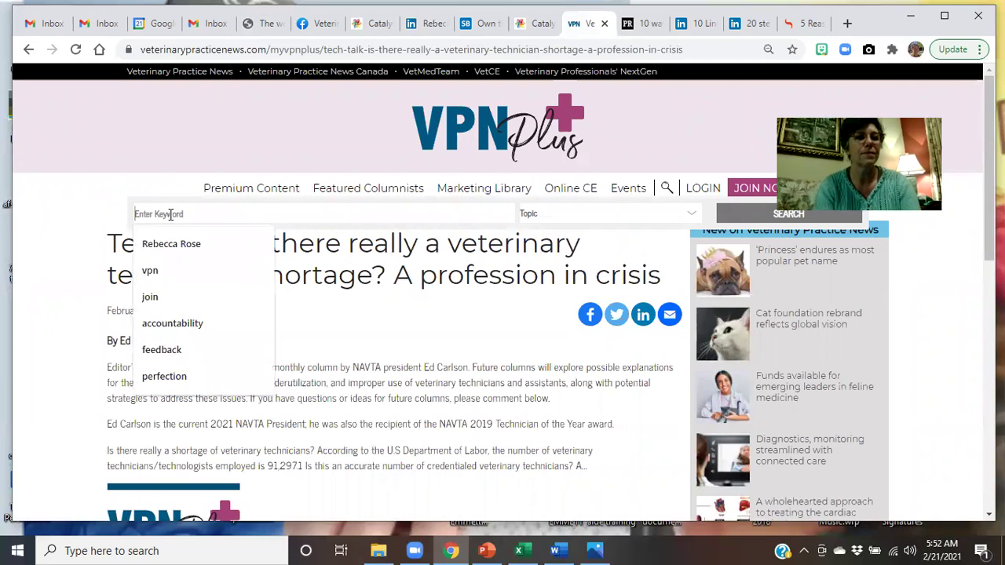
{"action": "left_click", "coordinate": [168, 248]}
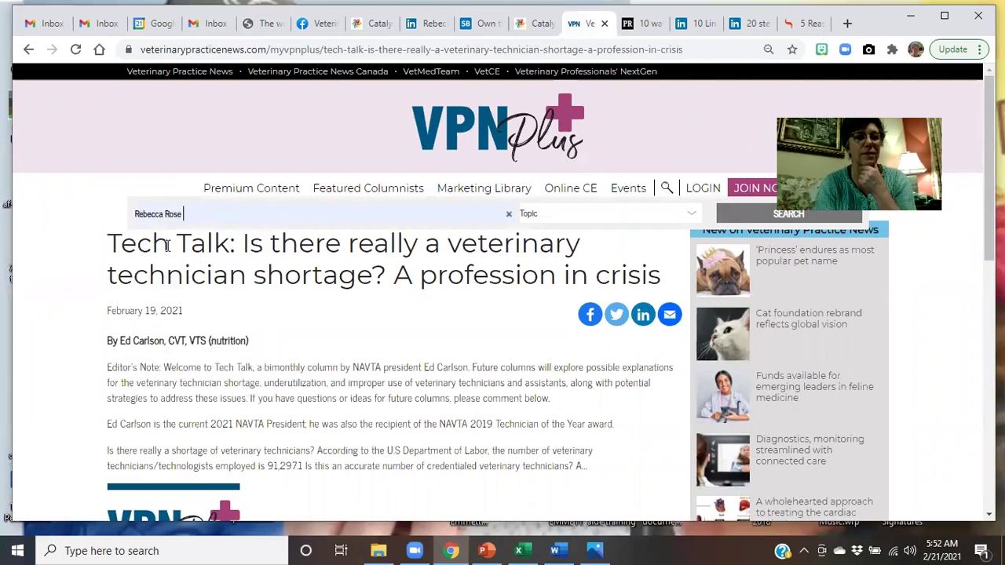
{"action": "left_click", "coordinate": [767, 221]}
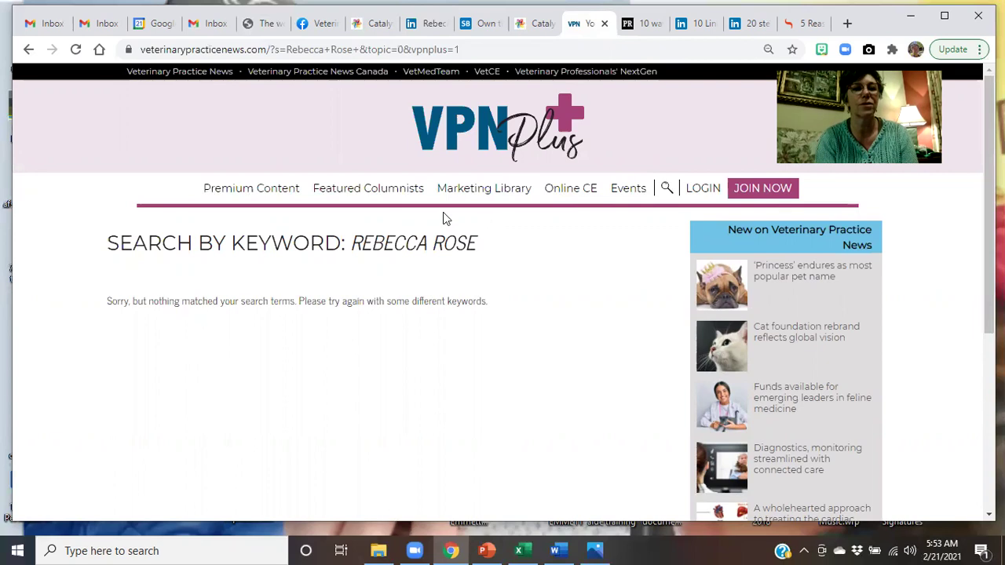
{"action": "left_click", "coordinate": [668, 191]}
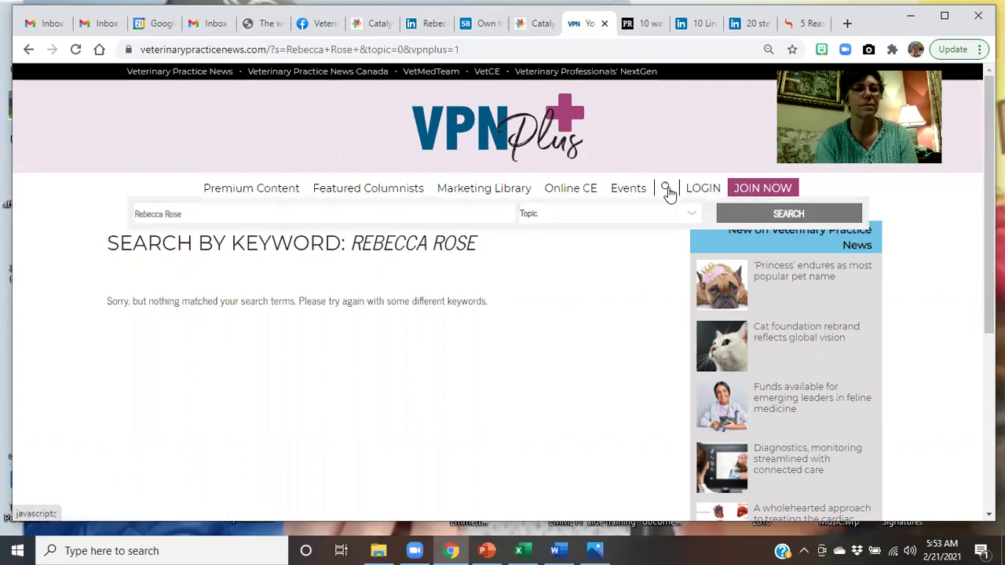
{"action": "left_click", "coordinate": [667, 191]}
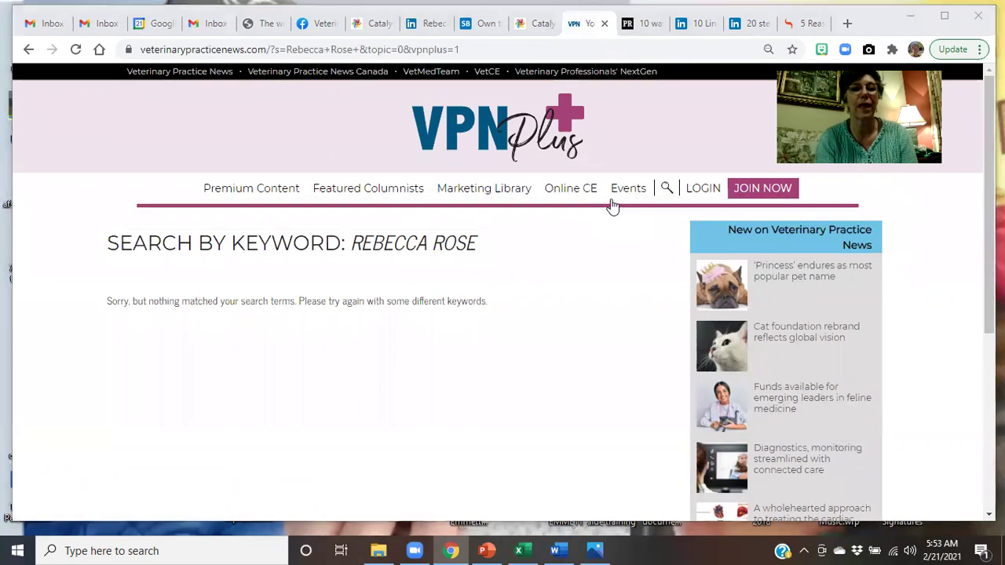
{"action": "left_click", "coordinate": [489, 49]}
{"action": "key", "text": "BackSpace"}
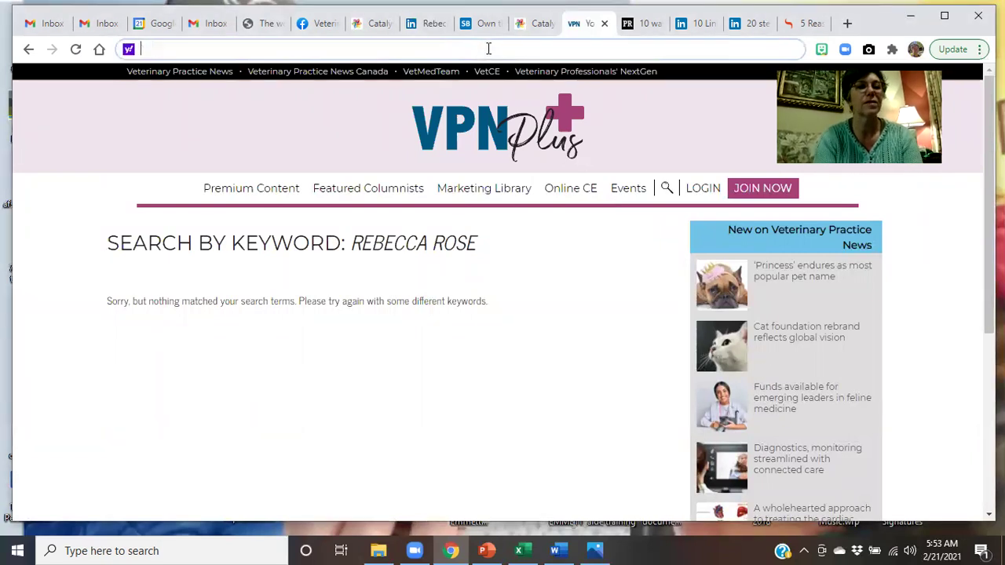
{"action": "type", "text": "veterinary"}
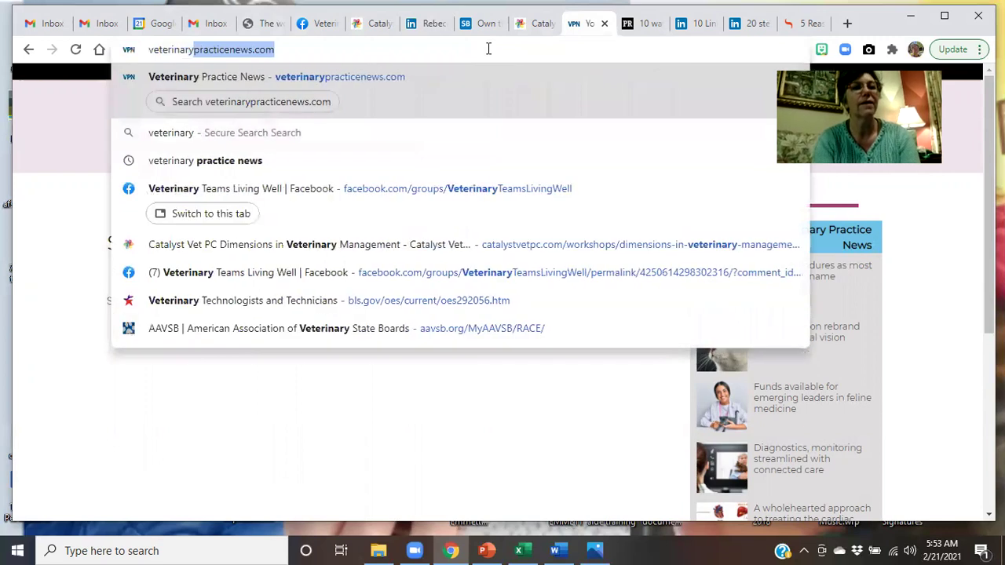
{"action": "key", "text": "BackSpace"}
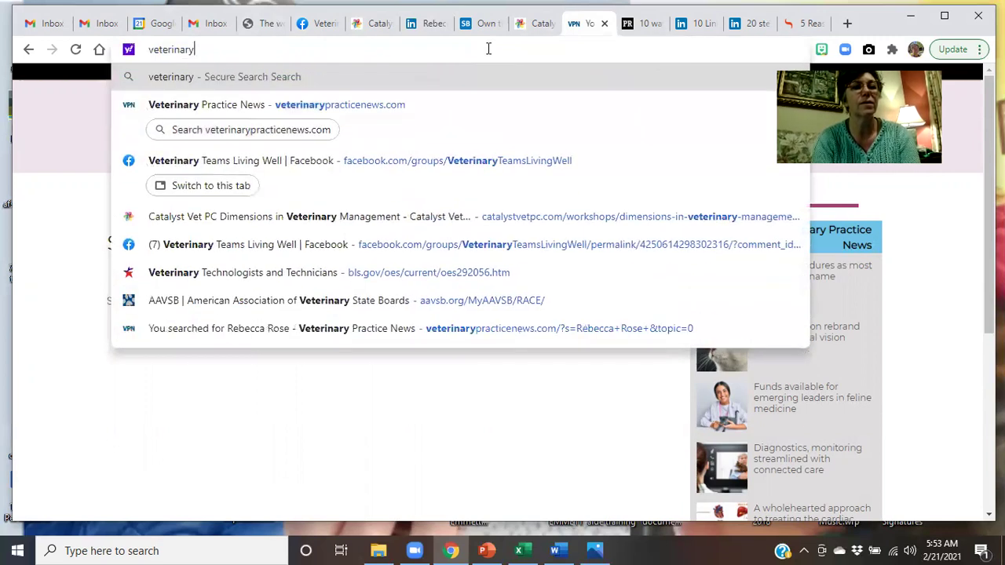
{"action": "left_click", "coordinate": [270, 130]}
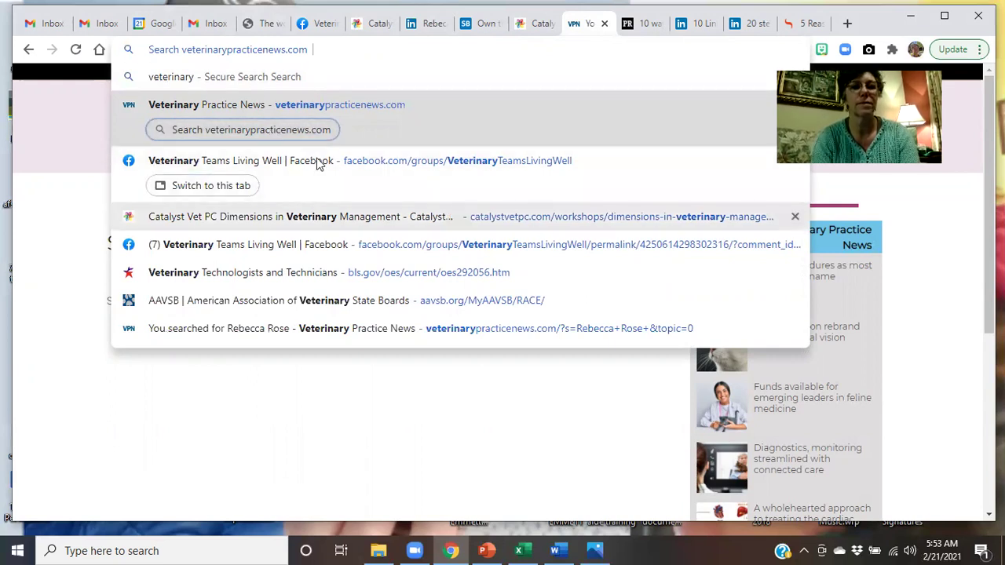
{"action": "key", "text": "Escape"}
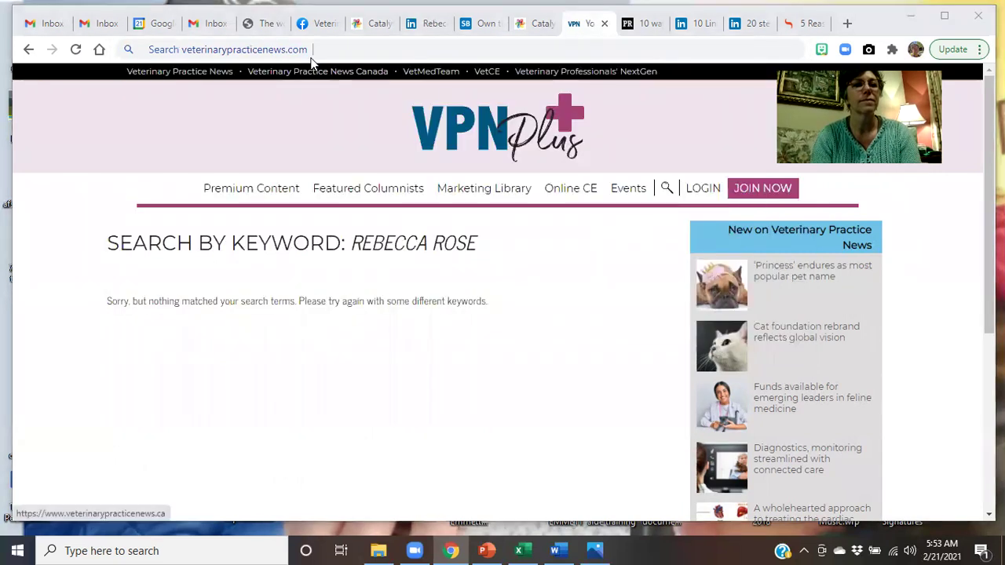
- Go to the Veterinary Practice News home page at veterinarypracticenews.com
{"action": "left_click", "coordinate": [318, 48]}
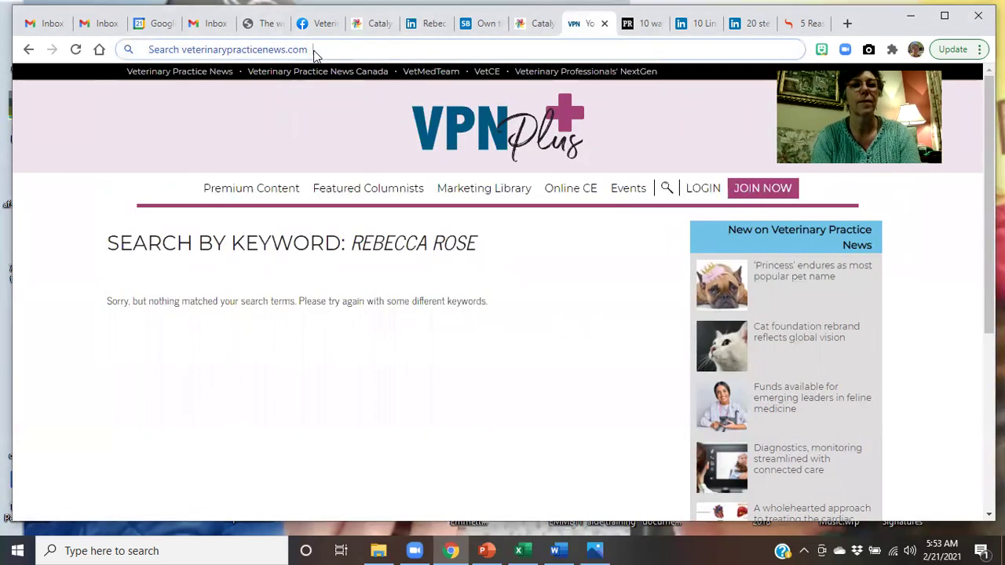
{"action": "type", "text": "veterinarypracticenews.com"}
{"action": "key", "text": "BackSpace"}
{"action": "key", "text": "BackSpace"}
{"action": "key", "text": "BackSpace"}
{"action": "key", "text": "BackSpace"}
{"action": "key", "text": "BackSpace"}
{"action": "key", "text": "BackSpace"}
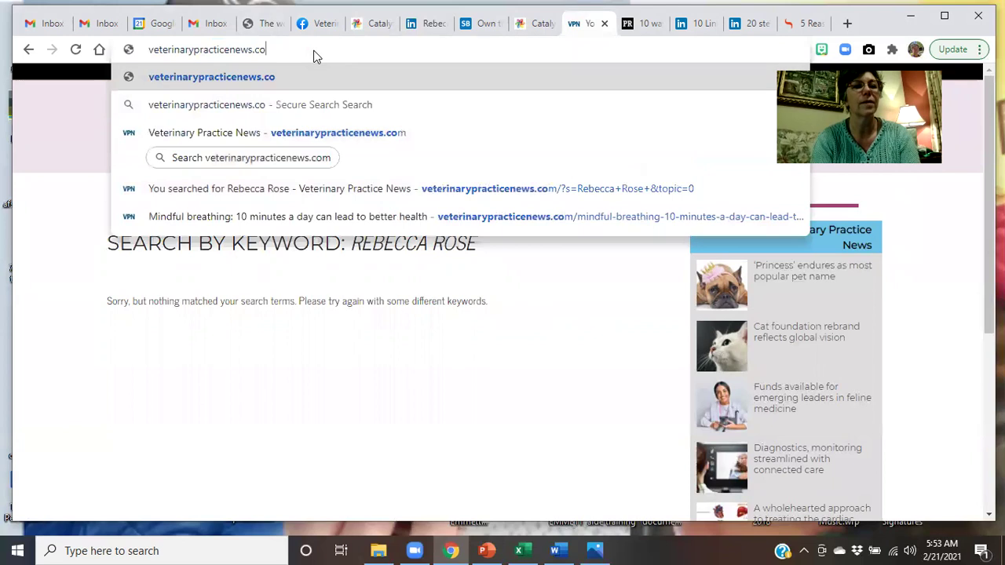
{"action": "type", "text": "we"}
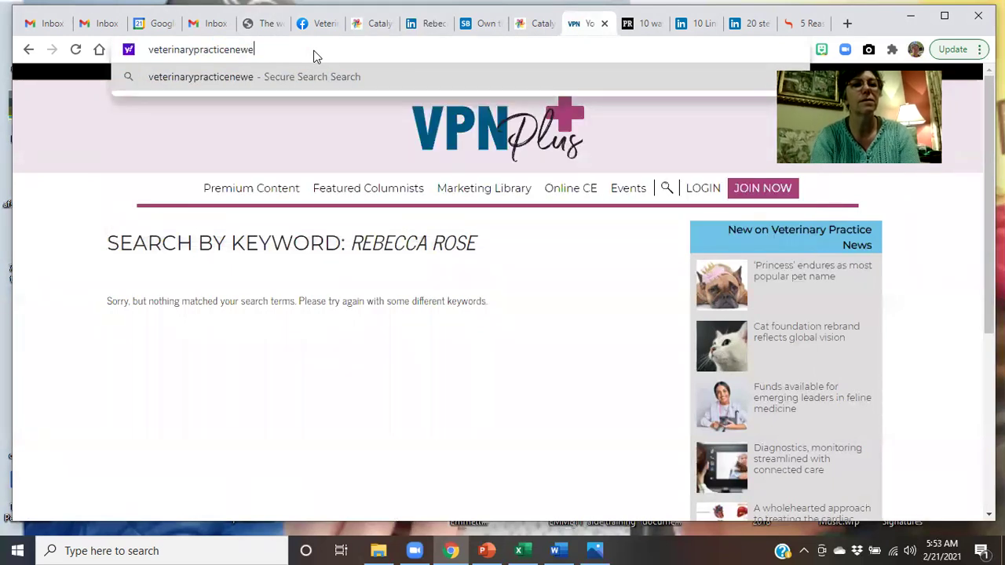
{"action": "key", "text": "BackSpace"}
{"action": "type", "text": "s.com"}
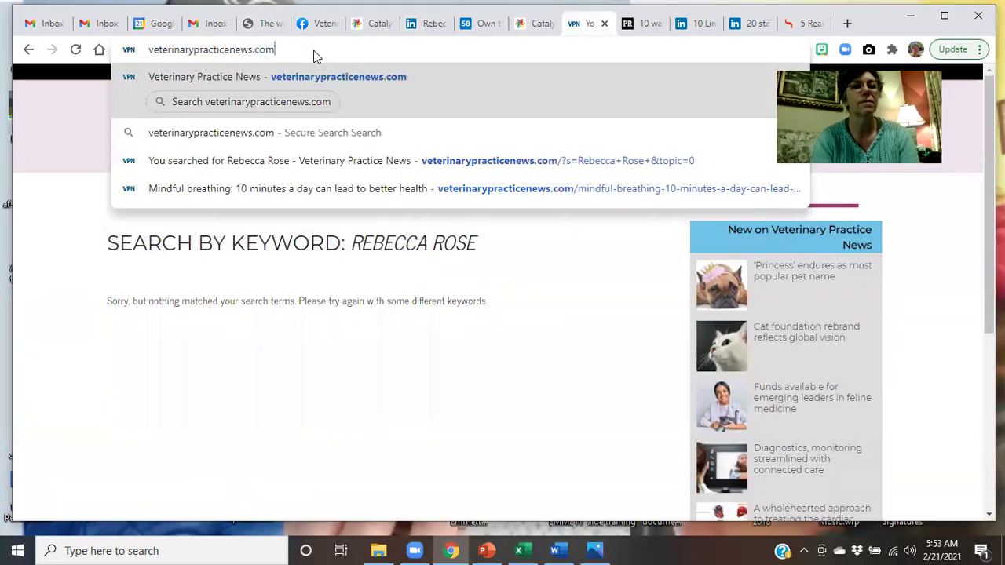
{"action": "key", "text": "Return"}
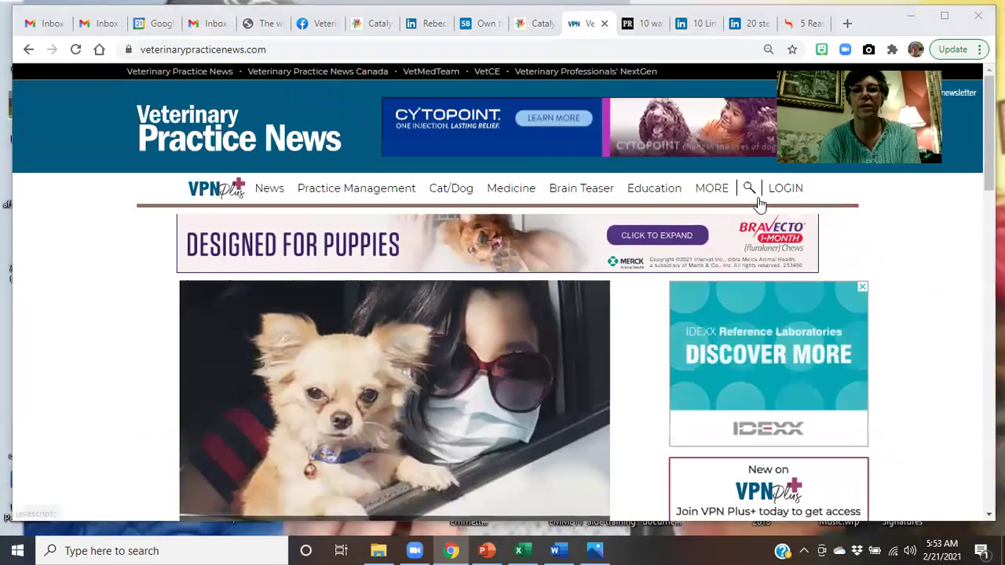
- Search Veterinary Practice News for your own name and open the article "Five self-sabotaging habits and their healthy counterparts"
{"action": "left_click", "coordinate": [749, 191]}
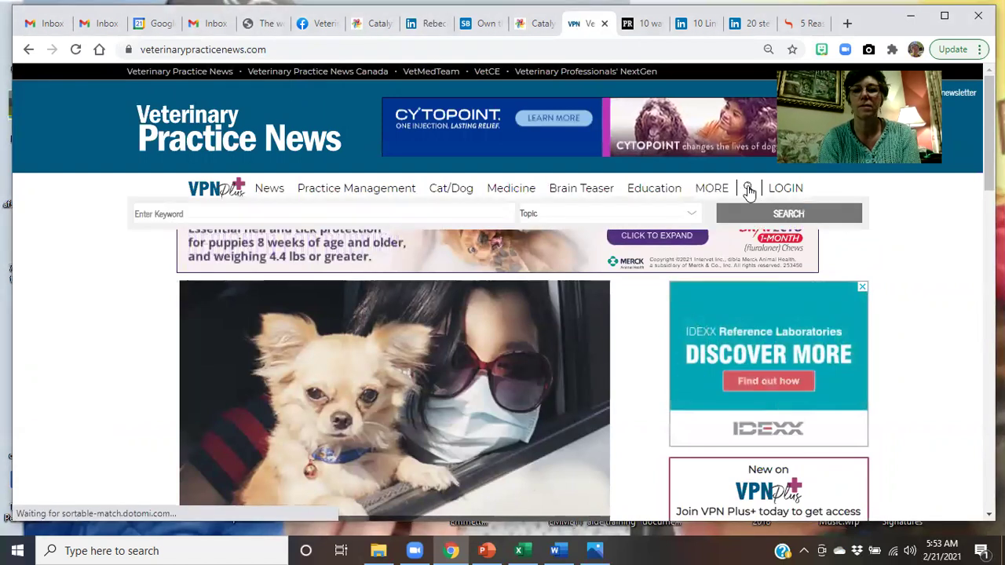
{"action": "left_click", "coordinate": [758, 218]}
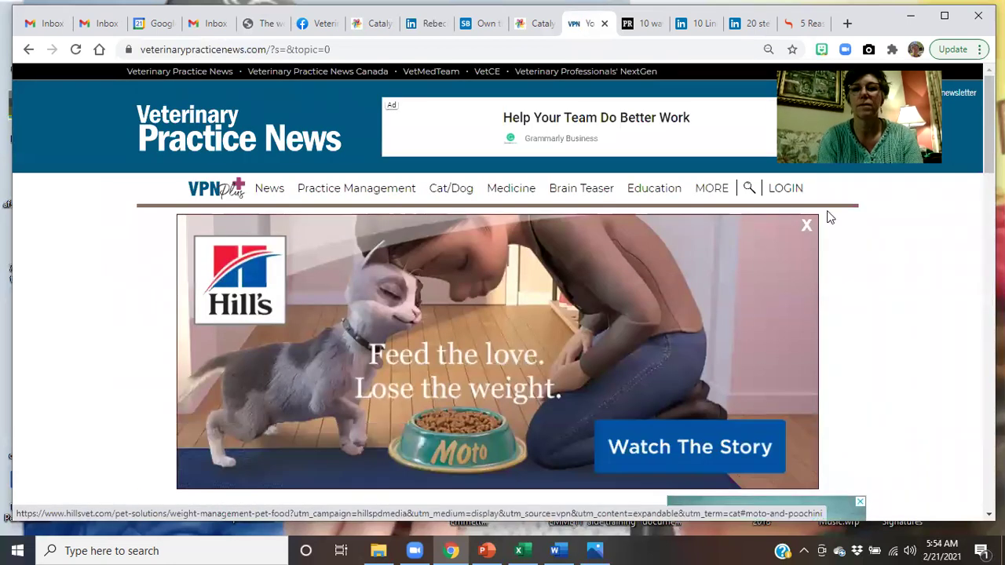
{"action": "left_click", "coordinate": [749, 190]}
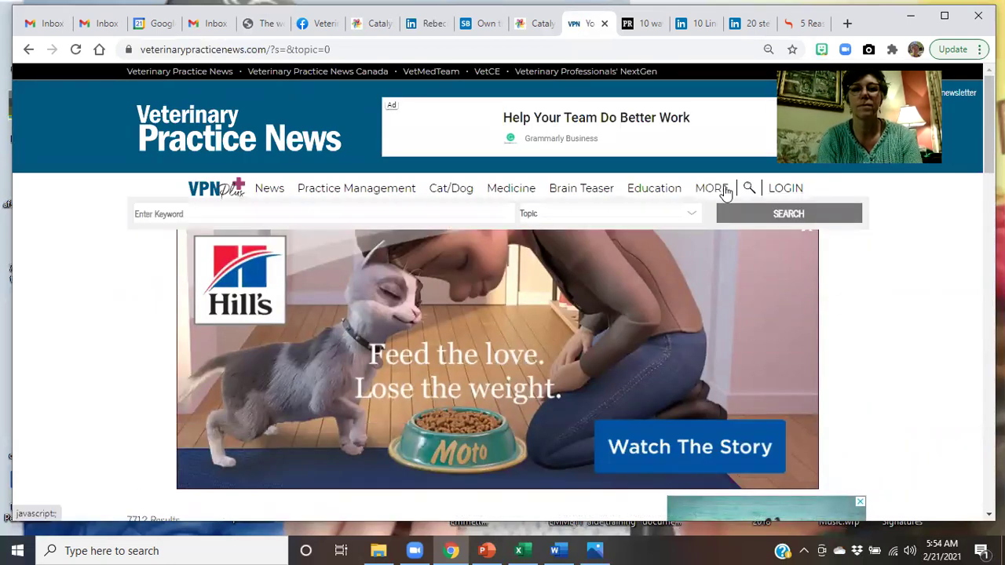
{"action": "left_click", "coordinate": [214, 214]}
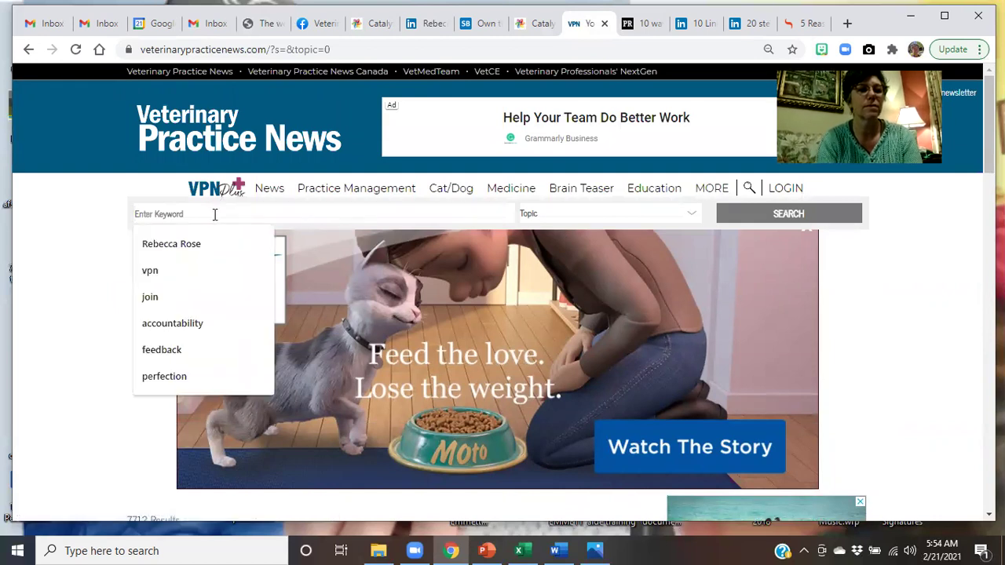
{"action": "left_click", "coordinate": [191, 244]}
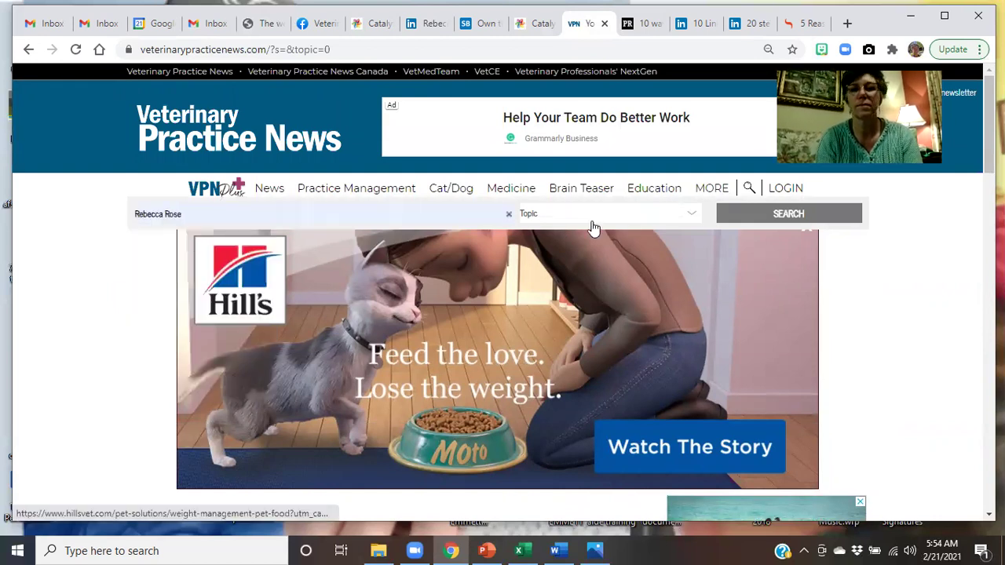
{"action": "left_click", "coordinate": [787, 214]}
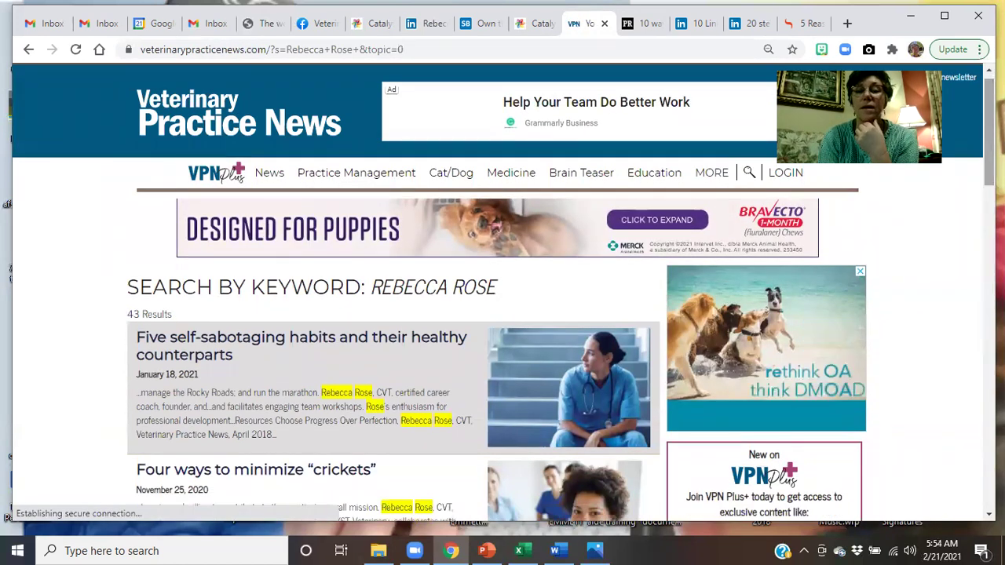
{"action": "scroll", "coordinate": [502, 314], "scroll_direction": "down", "scroll_amount": 3}
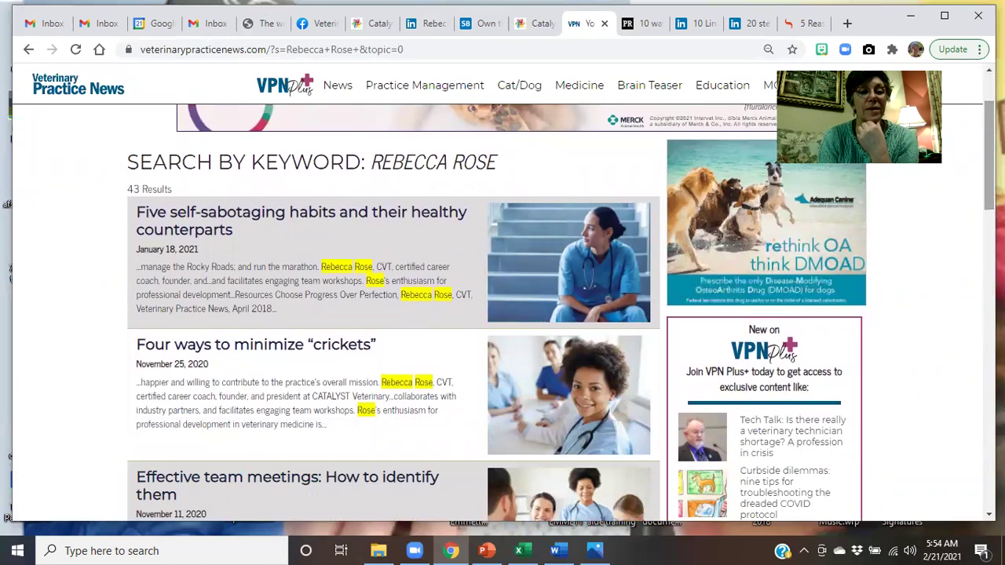
{"action": "left_click", "coordinate": [191, 218]}
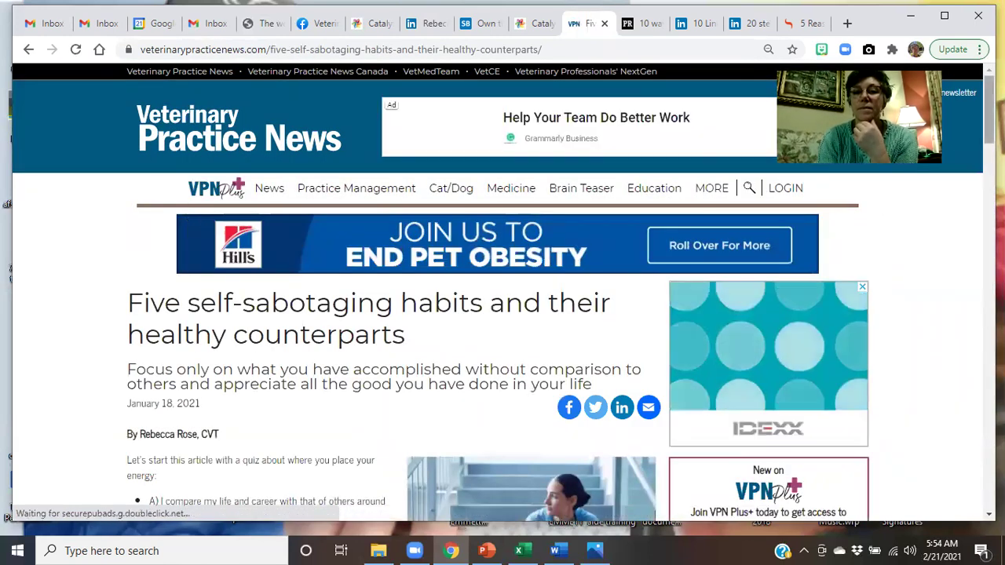
- Switch to Snipping Tool and capture the article's title, byline, opening text and staircase photo as a rectangular snip
{"action": "scroll", "coordinate": [503, 314], "scroll_direction": "down", "scroll_amount": 2}
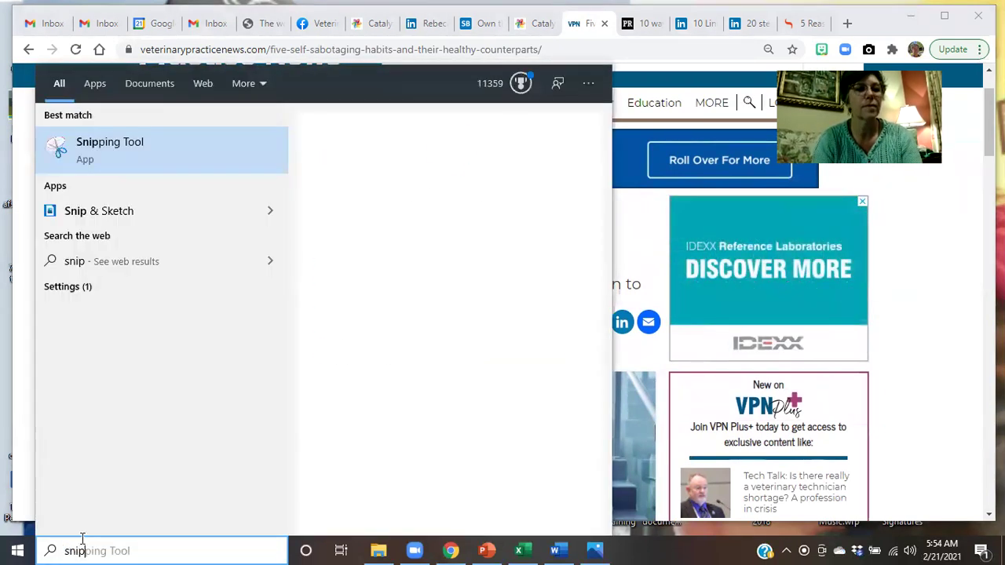
{"action": "left_click", "coordinate": [101, 146]}
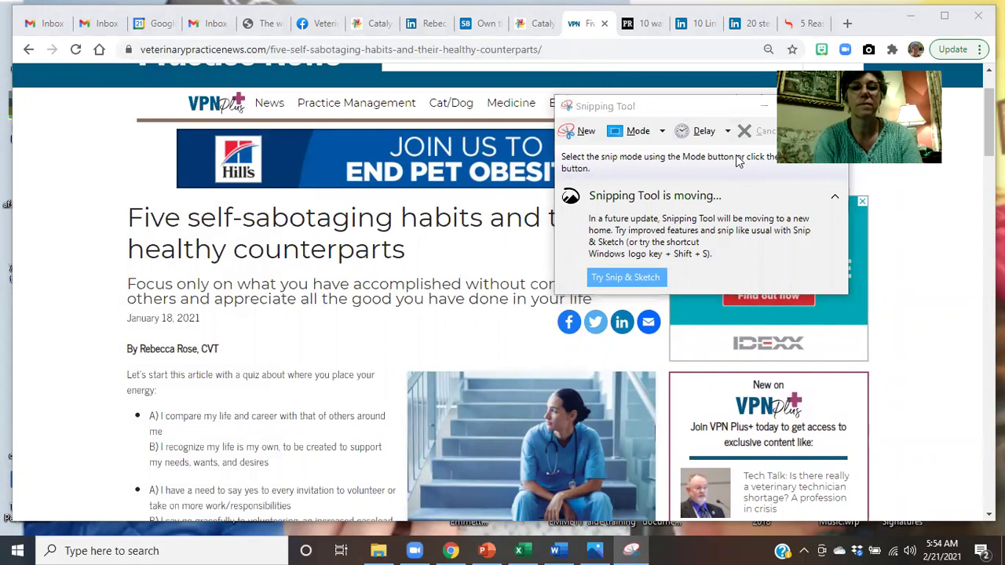
{"action": "left_click", "coordinate": [585, 131]}
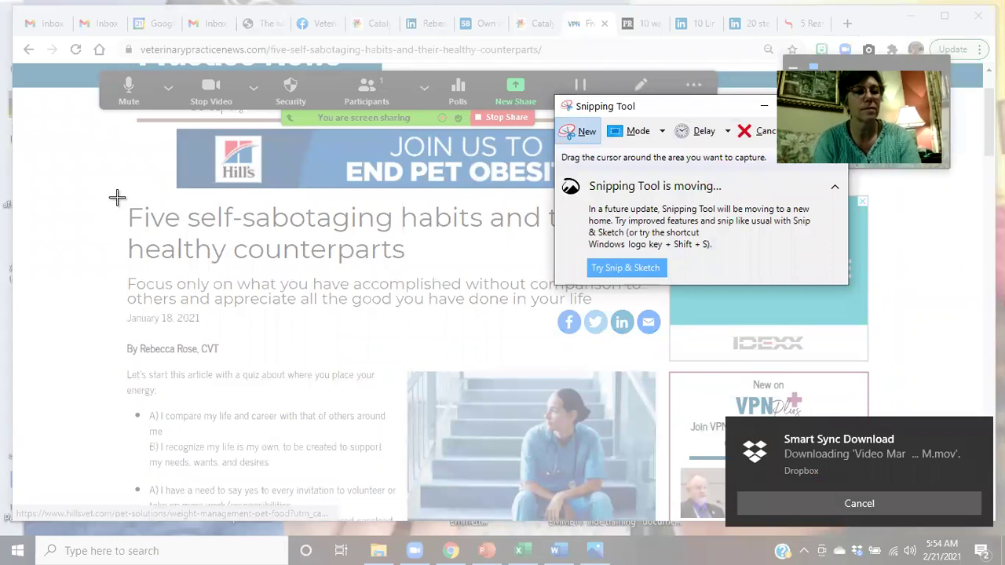
{"action": "left_click_drag", "start_coordinate": [117, 198], "coordinate": [664, 516]}
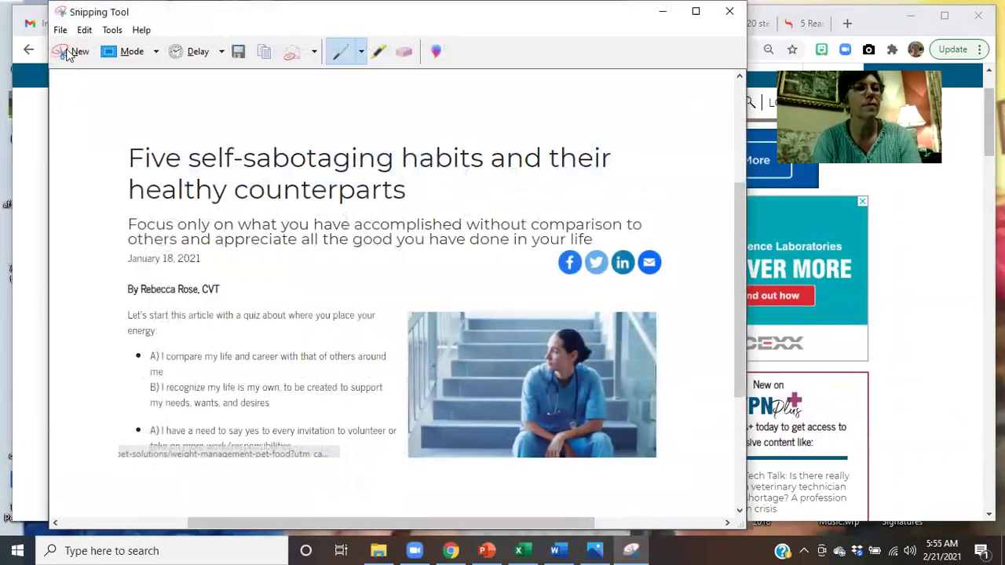
- Save the article snip to the Desktop as a PNG named "5 sabotaging habits" and close Snipping Tool
{"action": "left_click", "coordinate": [60, 29]}
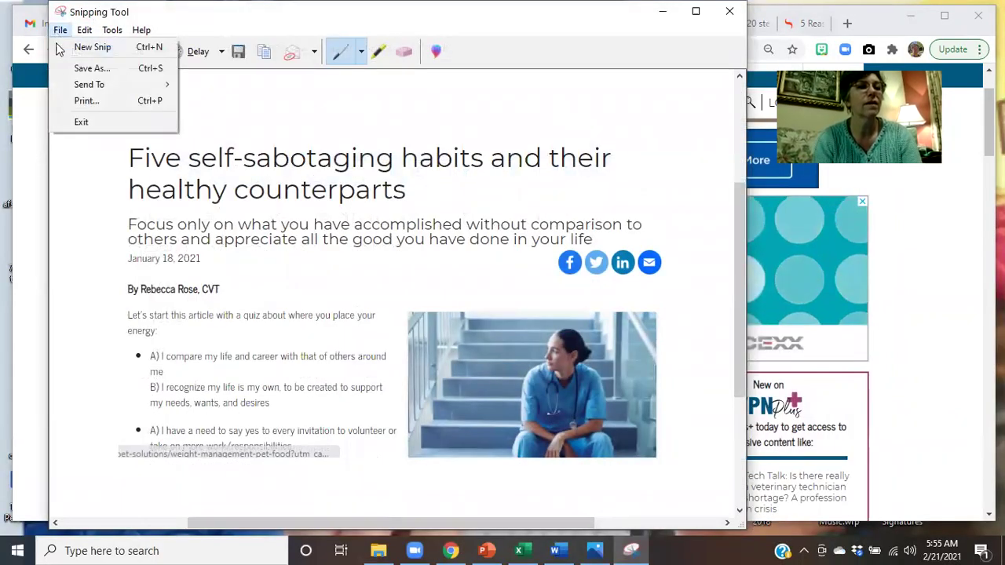
{"action": "left_click", "coordinate": [87, 68]}
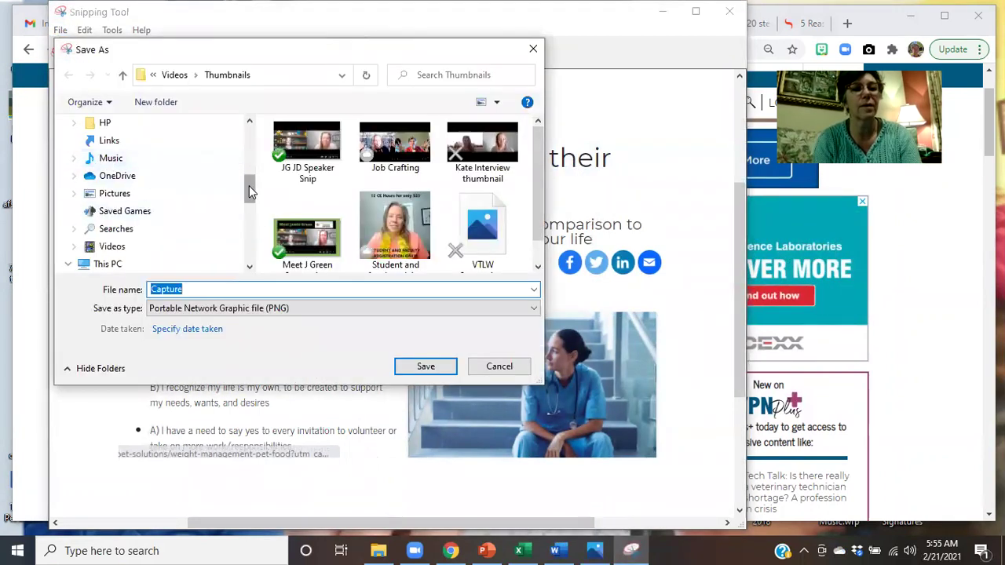
{"action": "left_click_drag", "start_coordinate": [250, 192], "coordinate": [250, 132]}
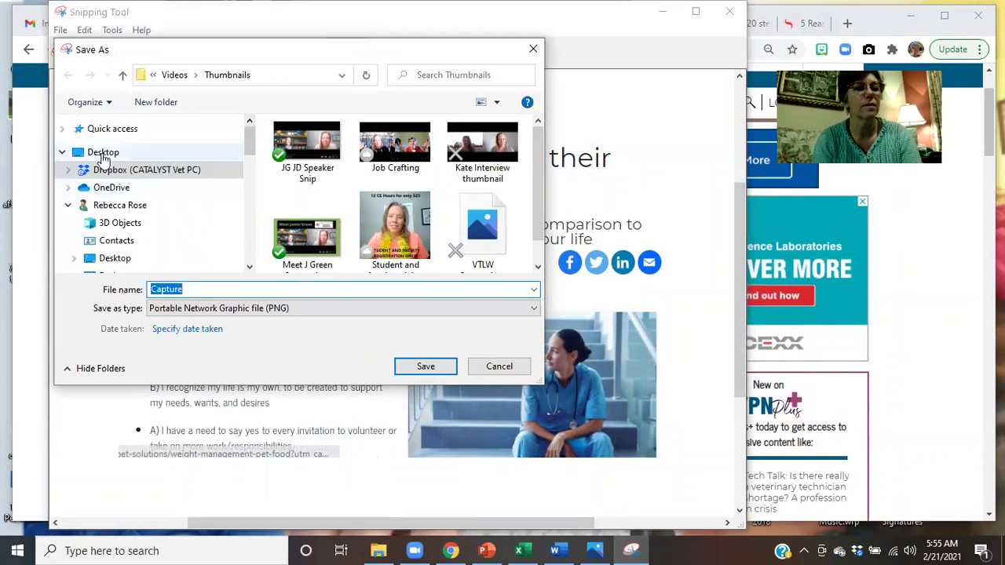
{"action": "left_click", "coordinate": [102, 154]}
{"action": "double_click", "coordinate": [189, 290]}
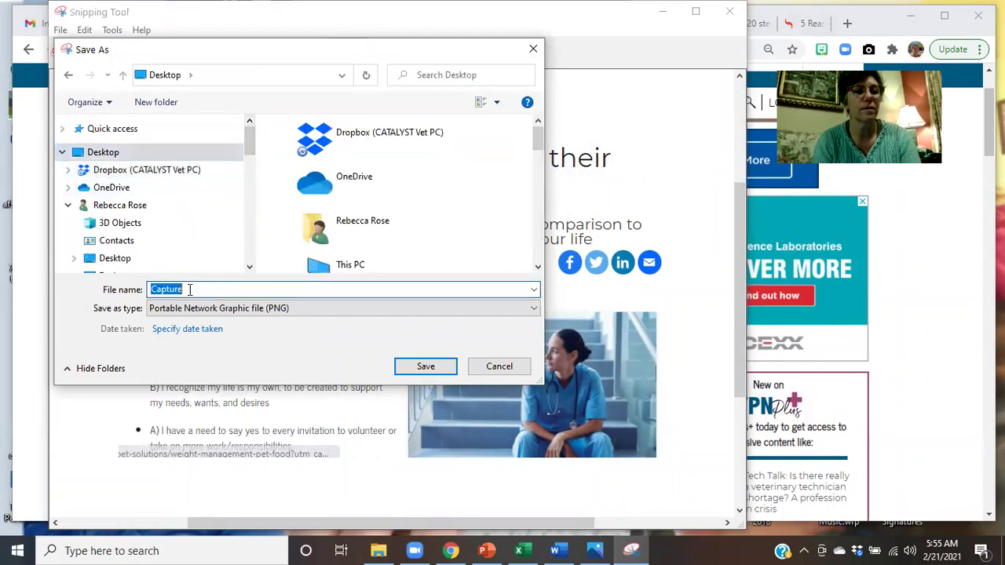
{"action": "type", "text": "5 sa"}
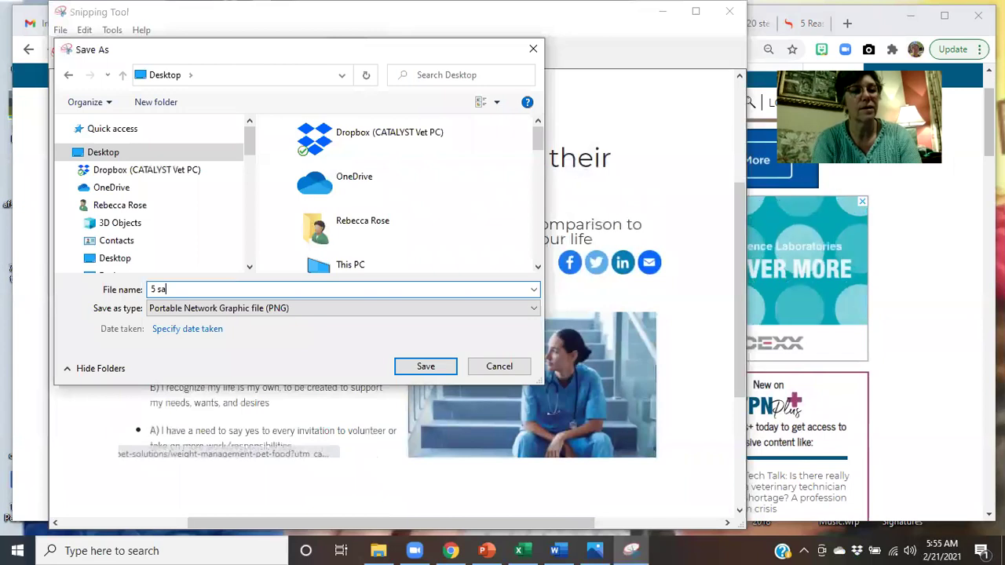
{"action": "type", "text": "botagin"}
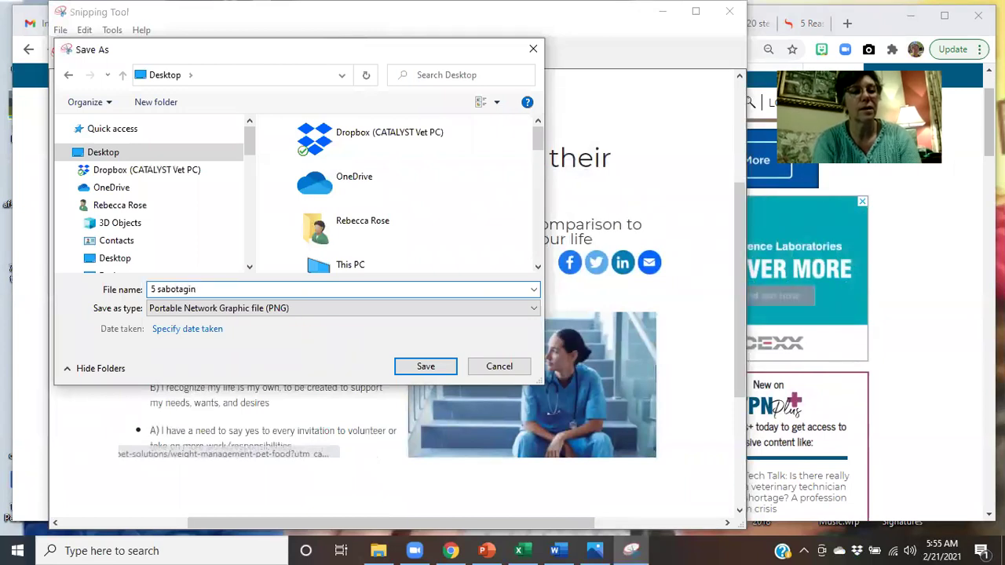
{"action": "type", "text": "g habits"}
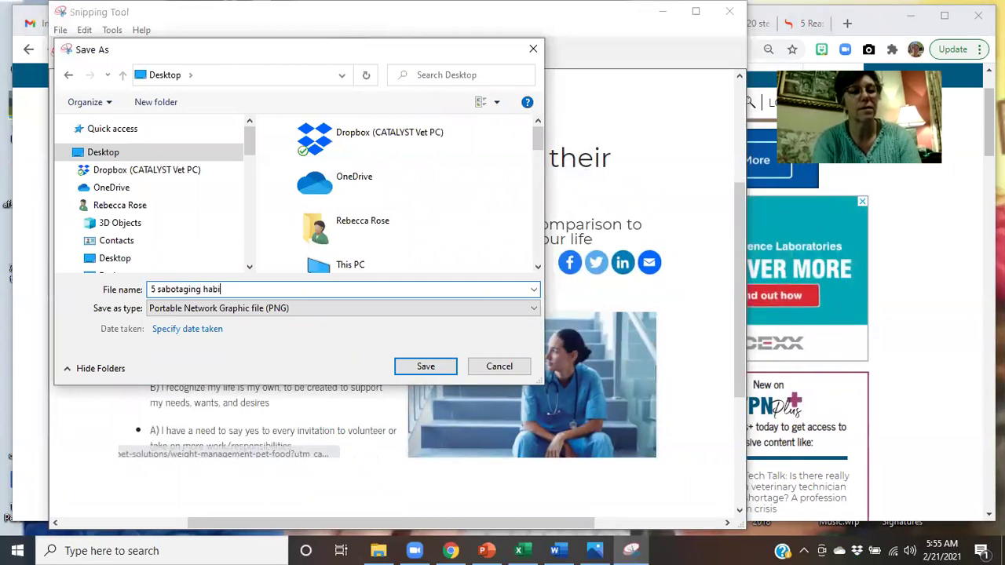
{"action": "left_click", "coordinate": [422, 367]}
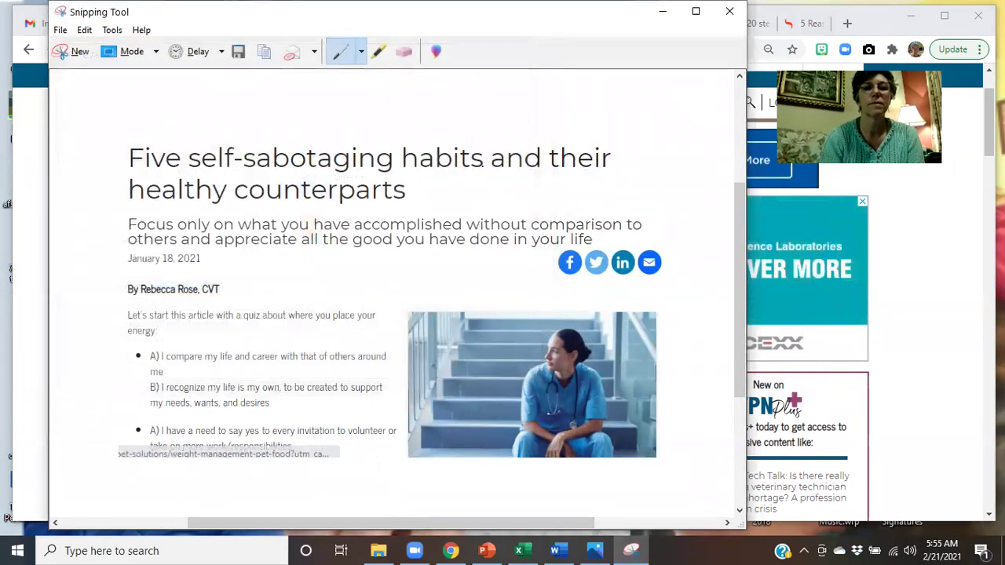
{"action": "left_click", "coordinate": [730, 11]}
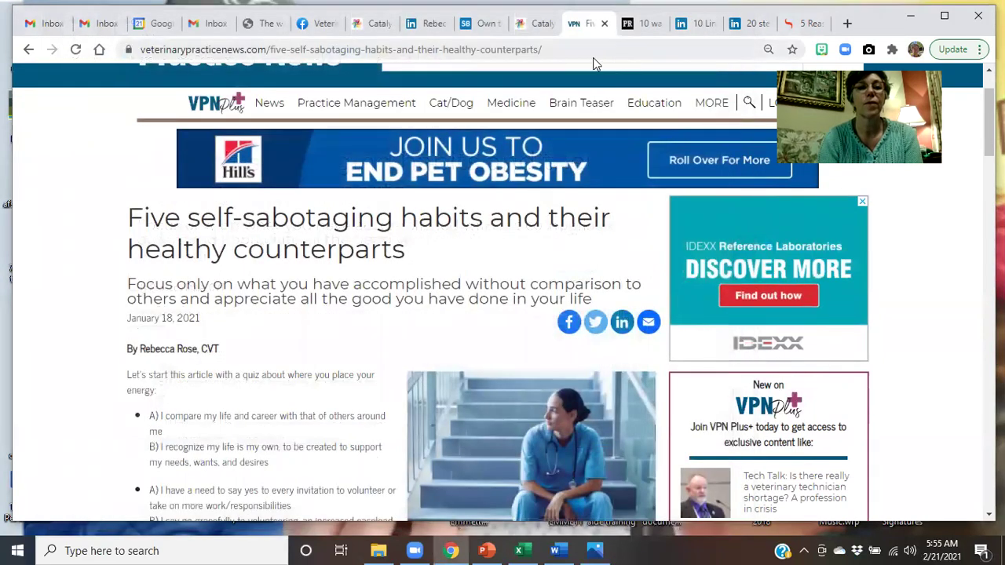
- Switch to LinkedIn and start a post from the home feed reading "What sabotaging habits can you relate to?"
{"action": "left_click", "coordinate": [425, 24]}
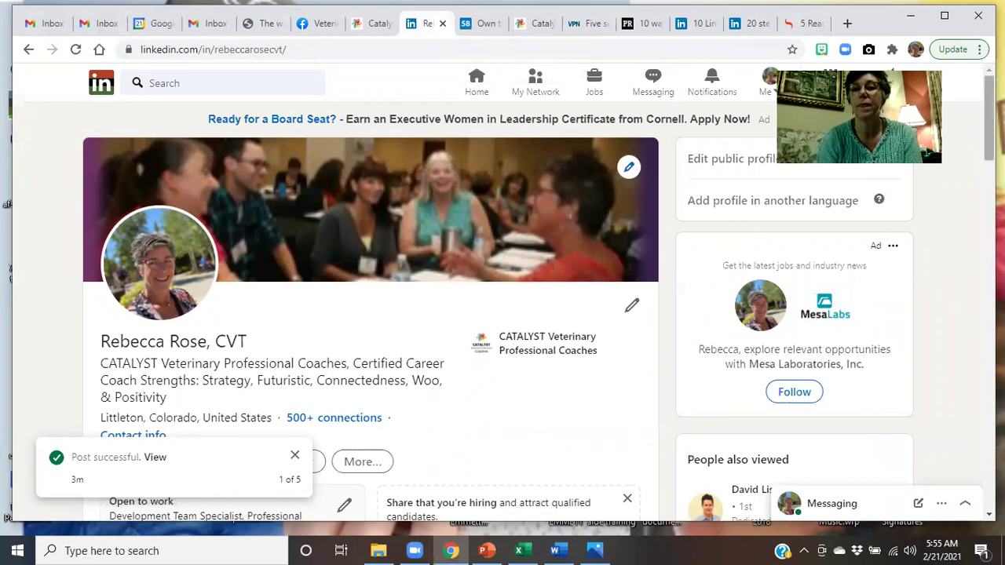
{"action": "scroll", "coordinate": [502, 298], "scroll_direction": "down", "scroll_amount": 2}
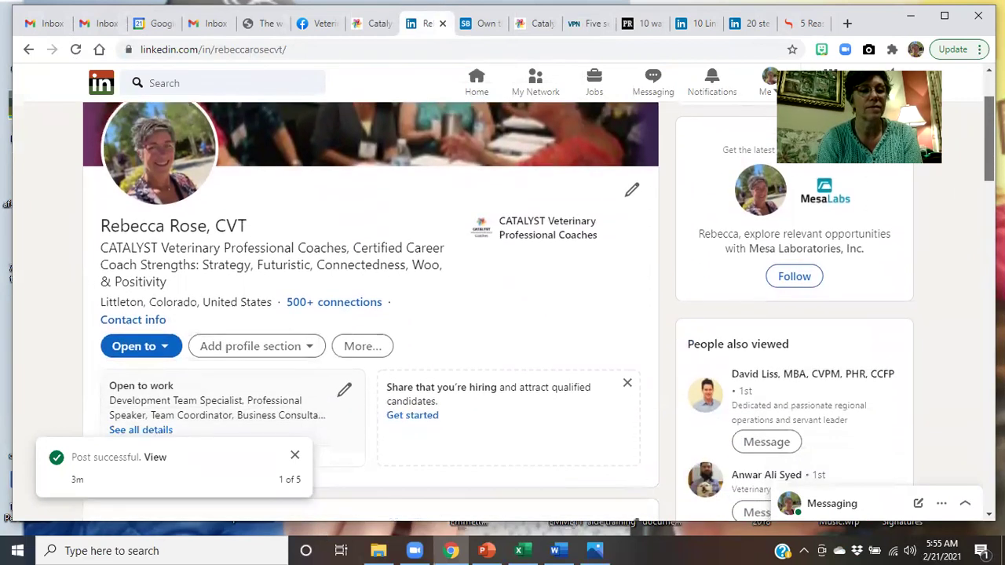
{"action": "scroll", "coordinate": [503, 299], "scroll_direction": "up", "scroll_amount": 2}
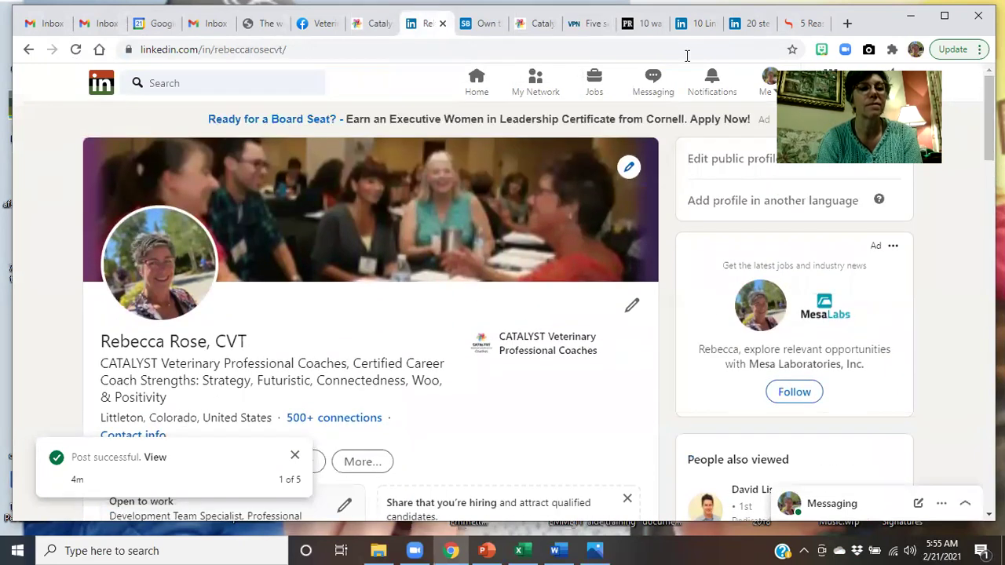
{"action": "left_click", "coordinate": [477, 82]}
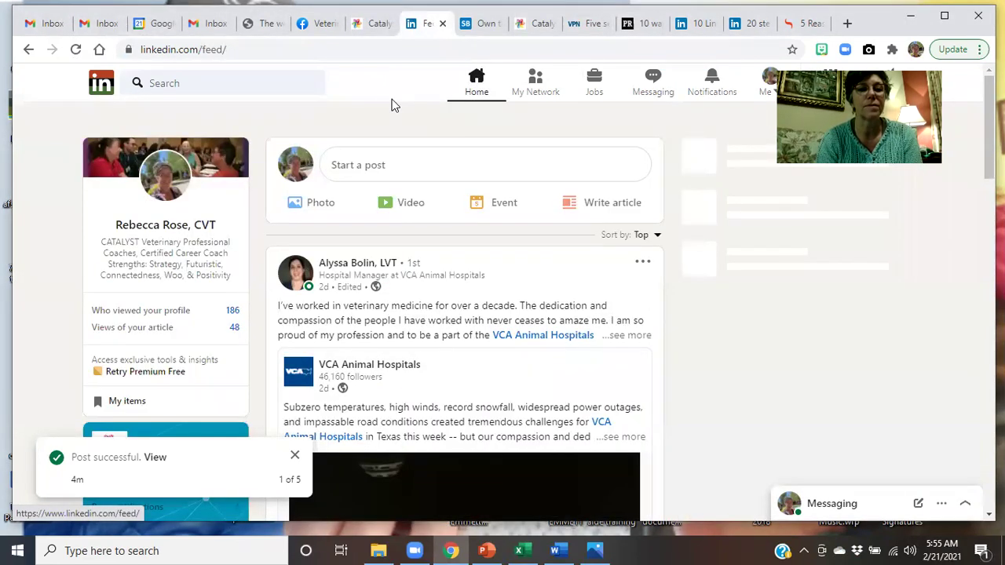
{"action": "left_click", "coordinate": [348, 169]}
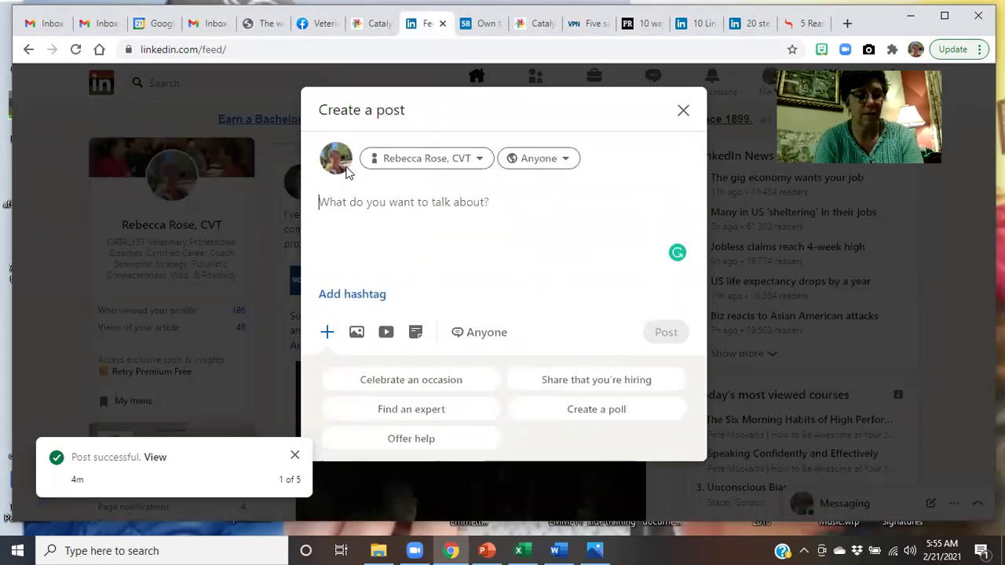
{"action": "type", "text": "awt"}
{"action": "key", "text": "BackSpace"}
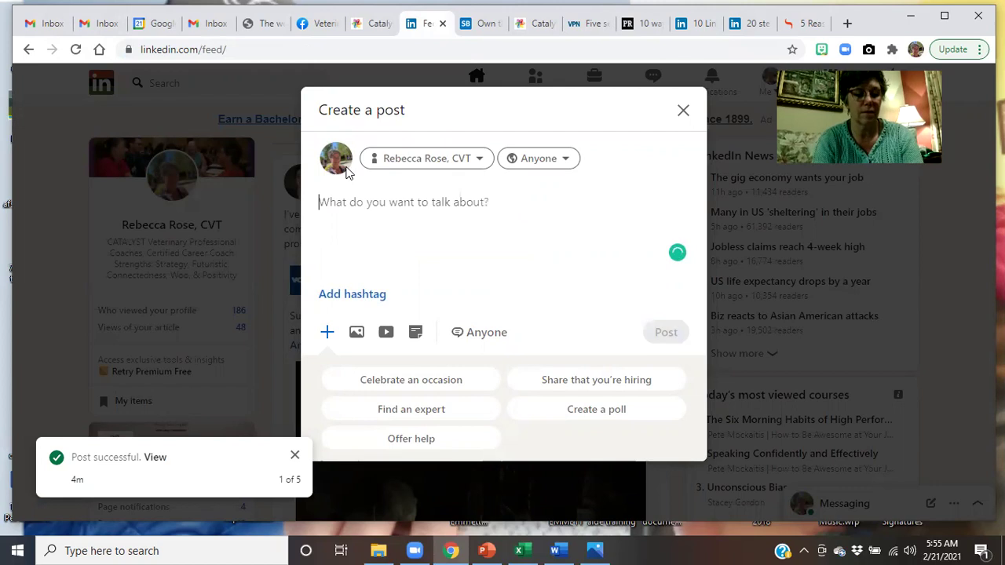
{"action": "type", "text": "What sabotaging habits can you relate to/"}
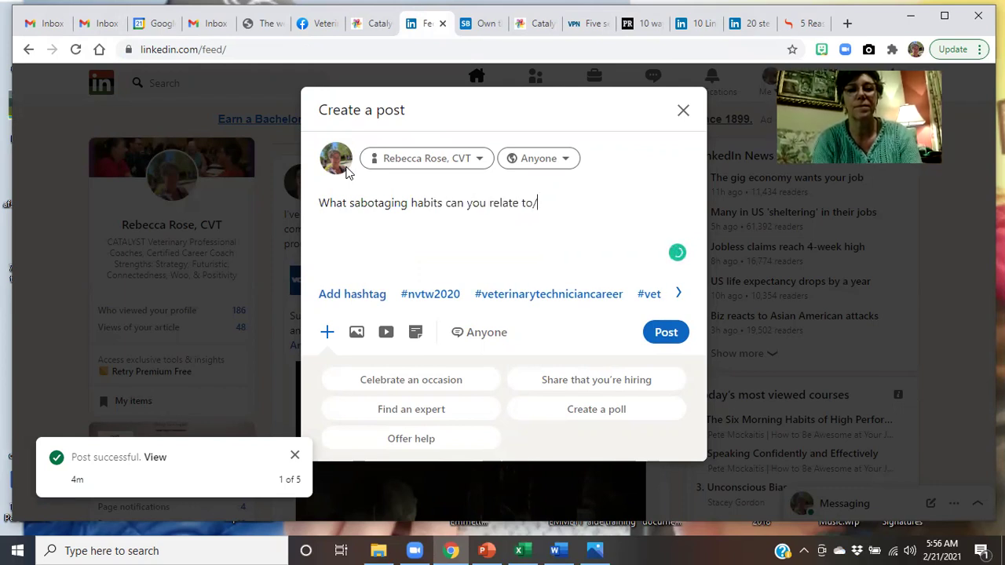
{"action": "key", "text": "BackSpace"}
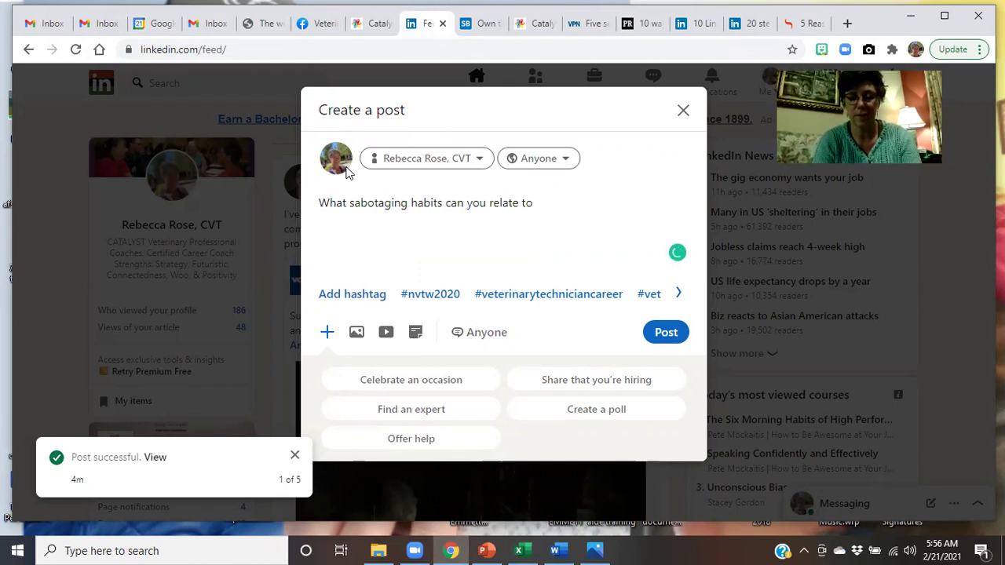
{"action": "type", "text": "?"}
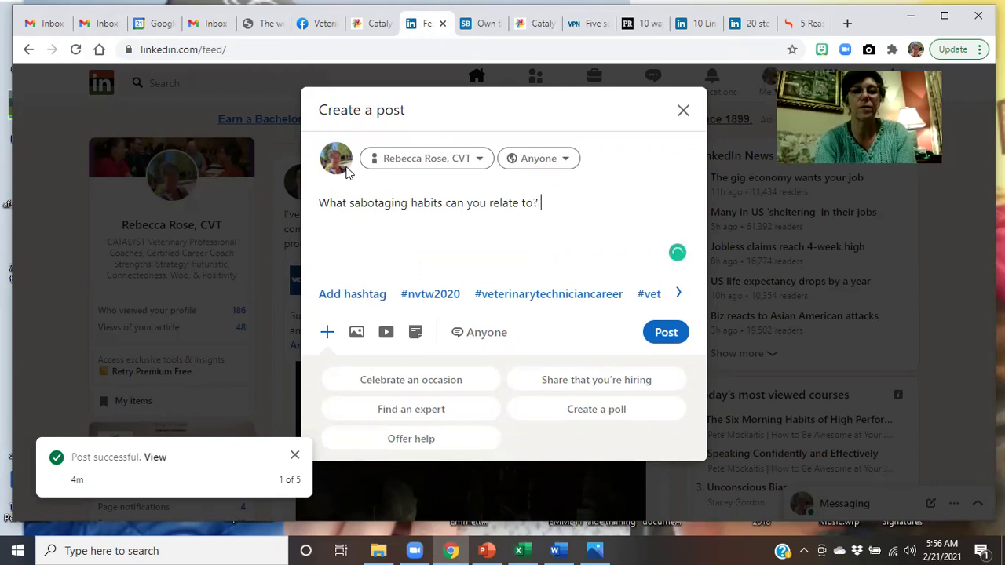
- Attach the "5 sabotaging habits" image from the Desktop to the post as its photo
{"action": "left_click", "coordinate": [355, 335]}
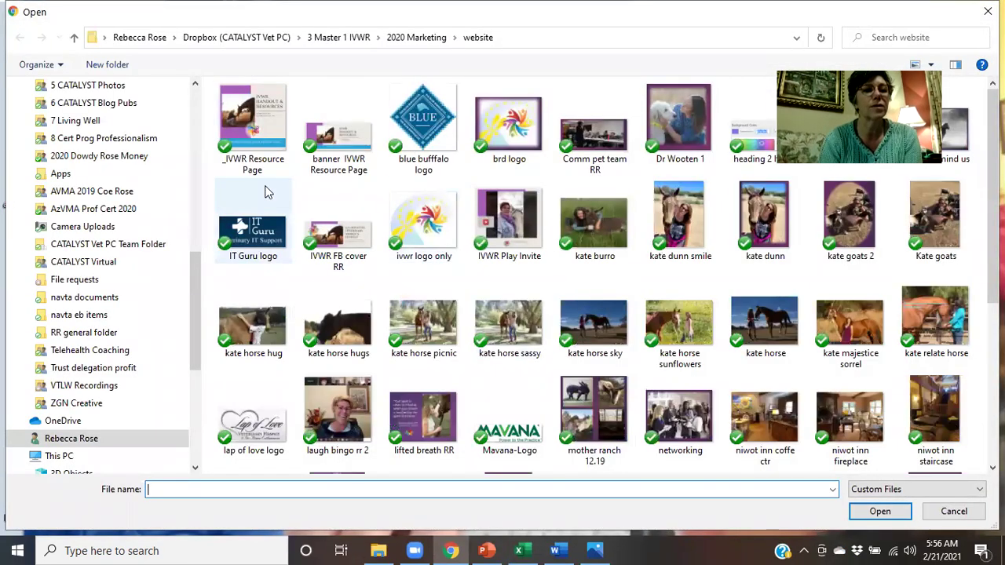
{"action": "left_click_drag", "start_coordinate": [190, 311], "coordinate": [190, 140]}
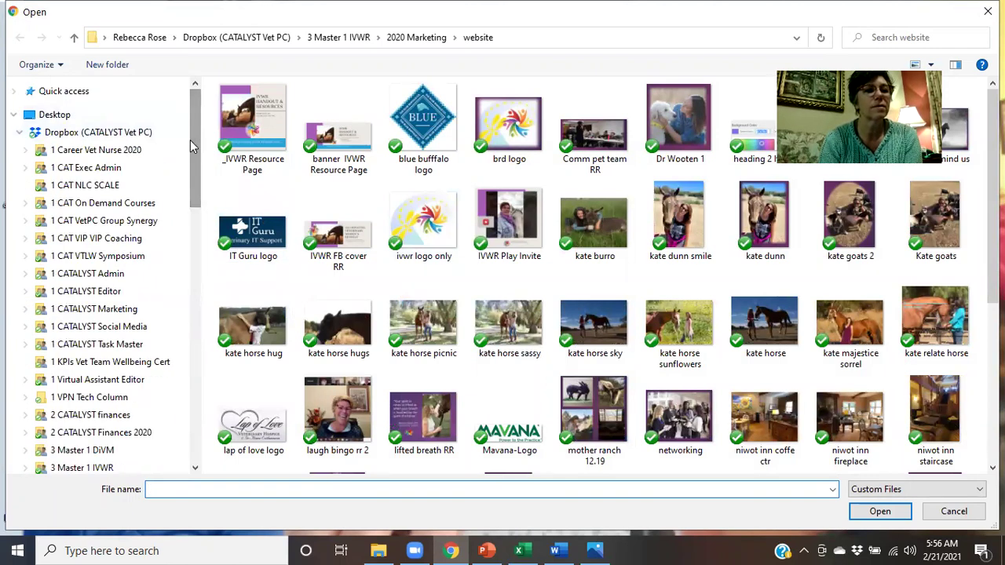
{"action": "left_click", "coordinate": [54, 115]}
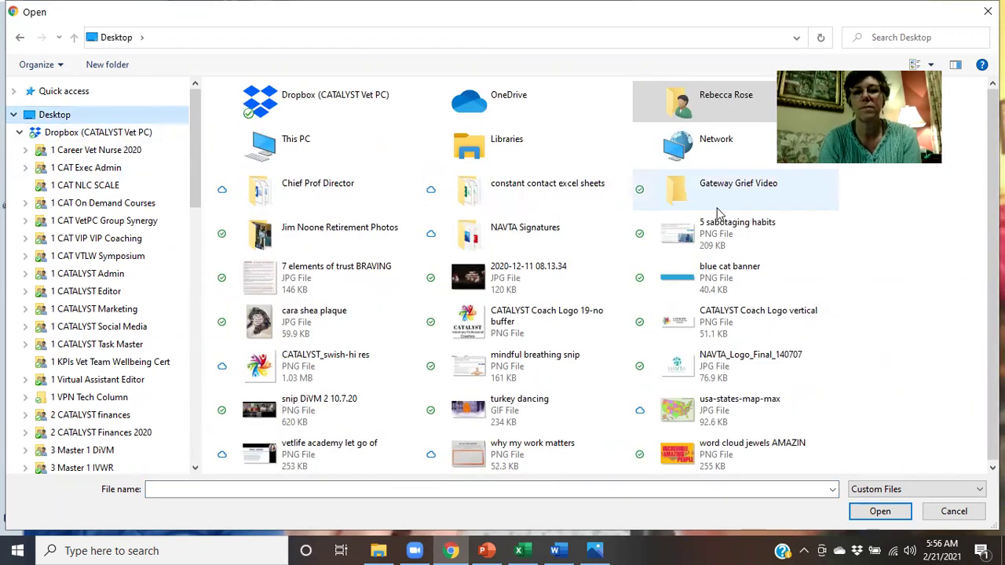
{"action": "double_click", "coordinate": [737, 227]}
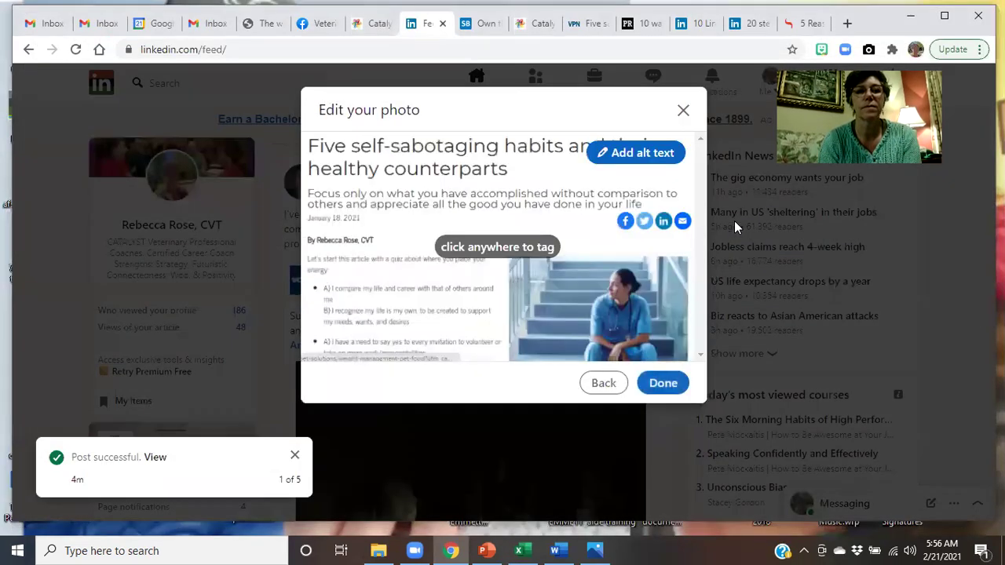
{"action": "left_click", "coordinate": [664, 387]}
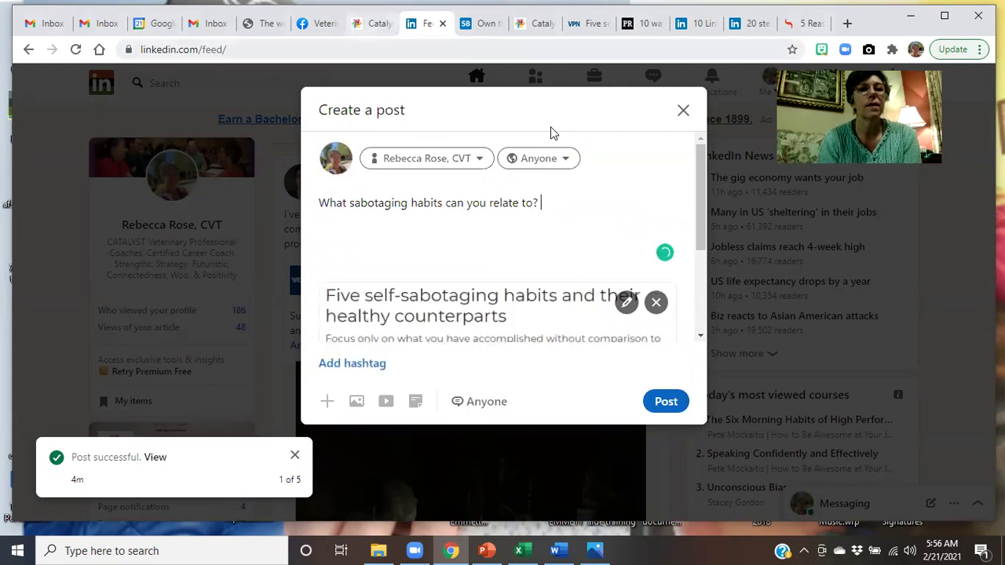
- Copy the web address of the open Veterinary Practice News article on five self-sabotaging habits
{"action": "left_click", "coordinate": [581, 26]}
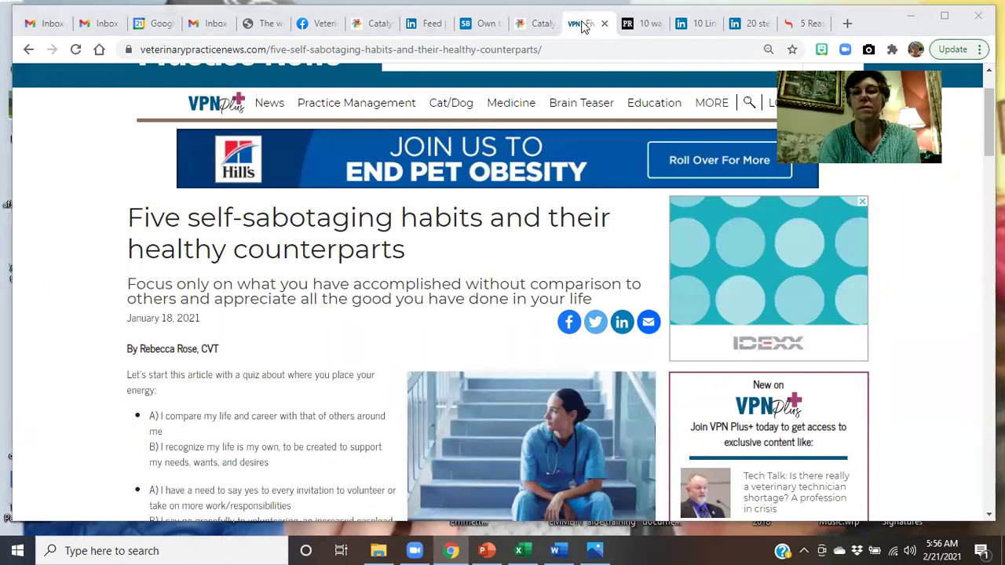
{"action": "scroll", "coordinate": [648, 79], "scroll_direction": "up", "scroll_amount": 3}
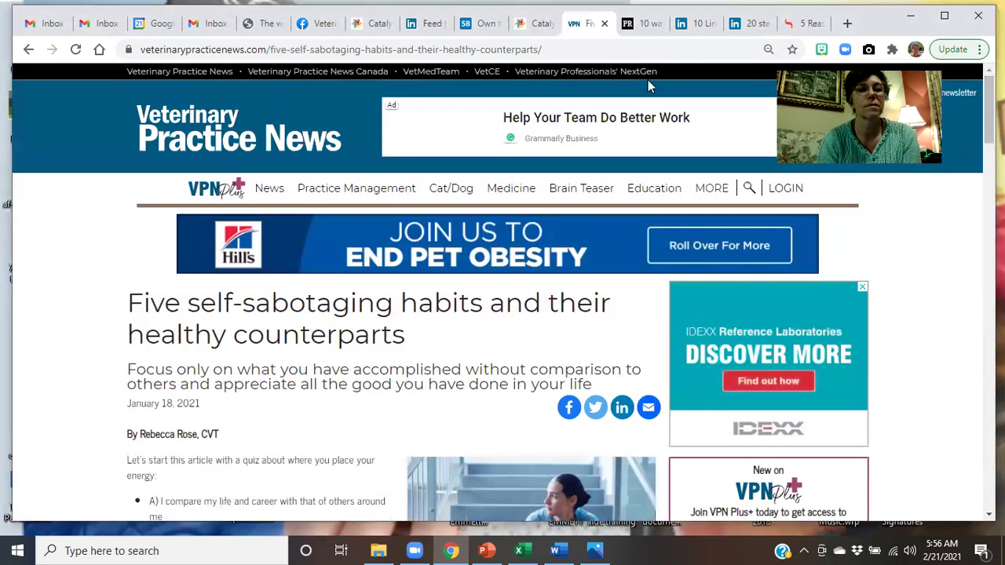
{"action": "left_click", "coordinate": [353, 48]}
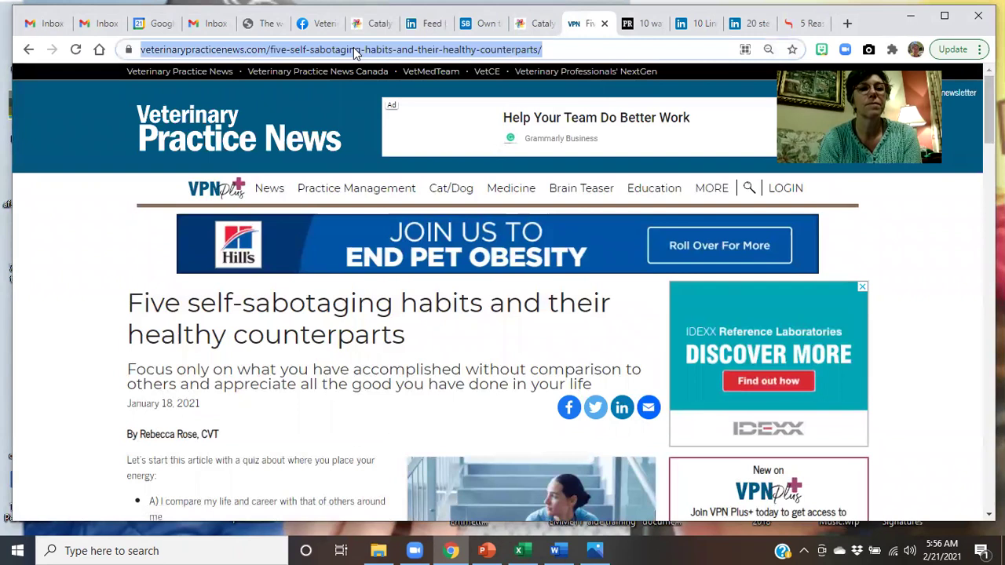
{"action": "right_click", "coordinate": [354, 48]}
{"action": "left_click", "coordinate": [391, 131]}
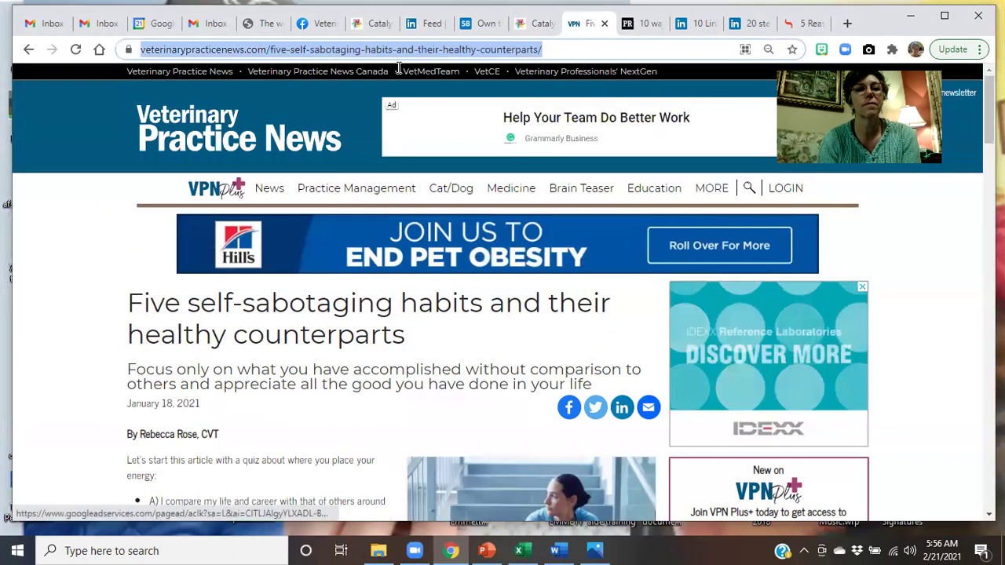
- Paste the article link below the question in the LinkedIn post, leaving a blank line between them, and publish the post
{"action": "left_click", "coordinate": [428, 26]}
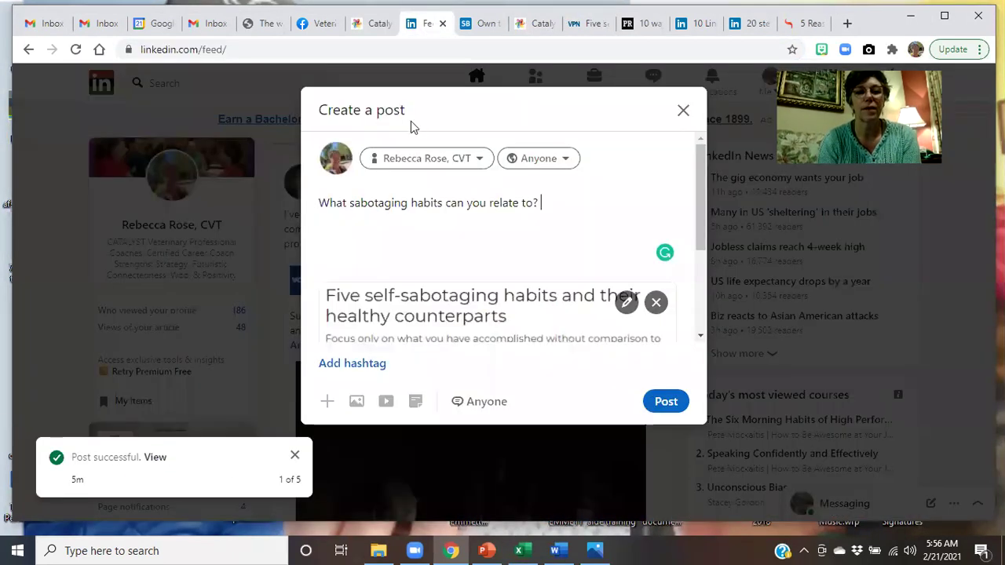
{"action": "left_click", "coordinate": [545, 221]}
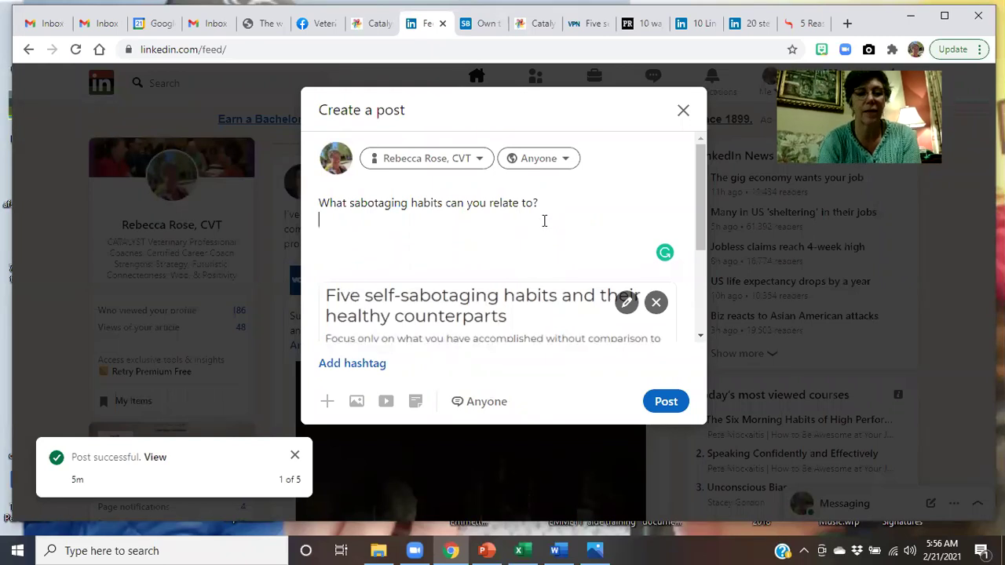
{"action": "key", "text": "Return"}
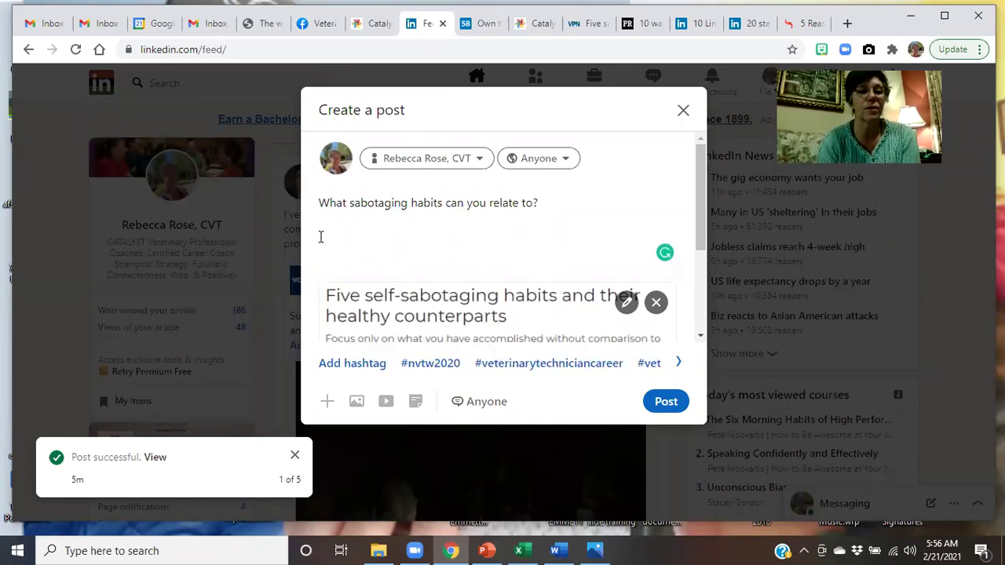
{"action": "right_click", "coordinate": [320, 238]}
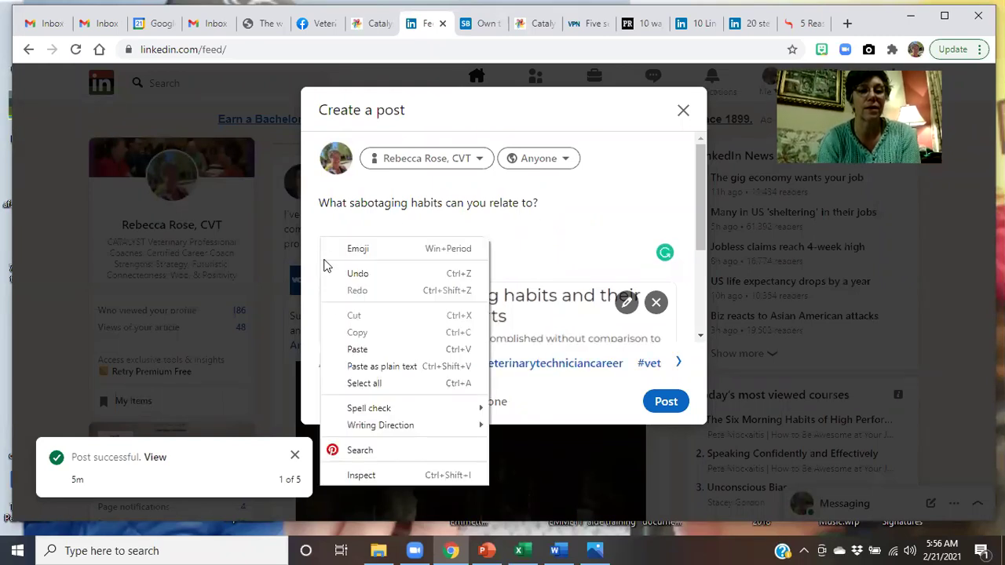
{"action": "left_click", "coordinate": [357, 350]}
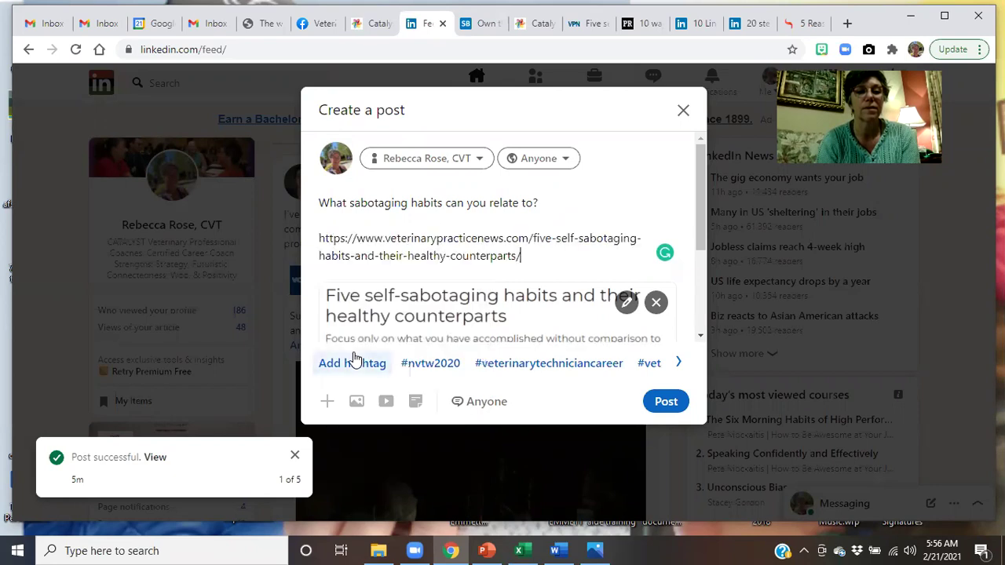
{"action": "left_click", "coordinate": [665, 402]}
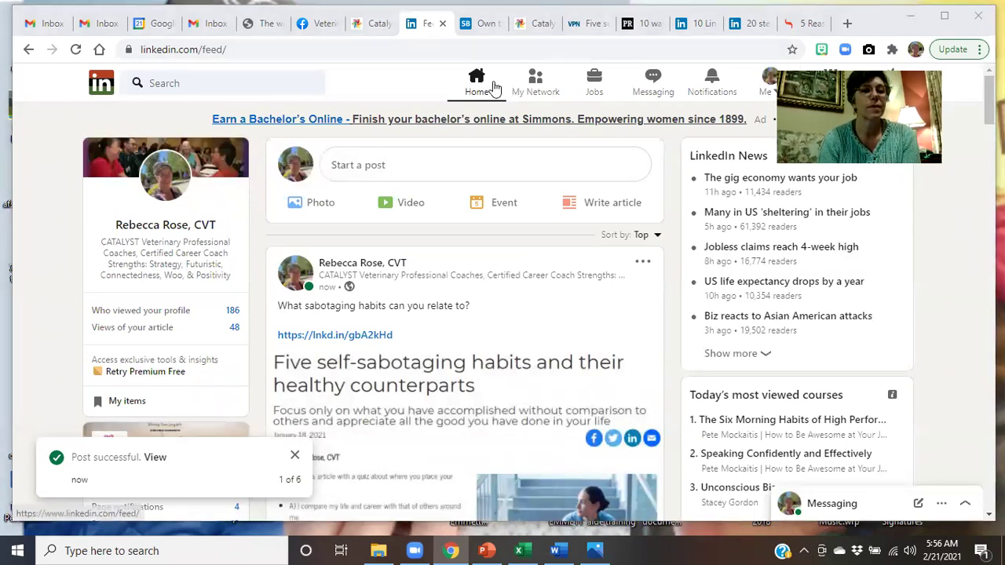
- View your own LinkedIn profile and switch to the open CATALYST Discovery Call web page
{"action": "left_click", "coordinate": [165, 225]}
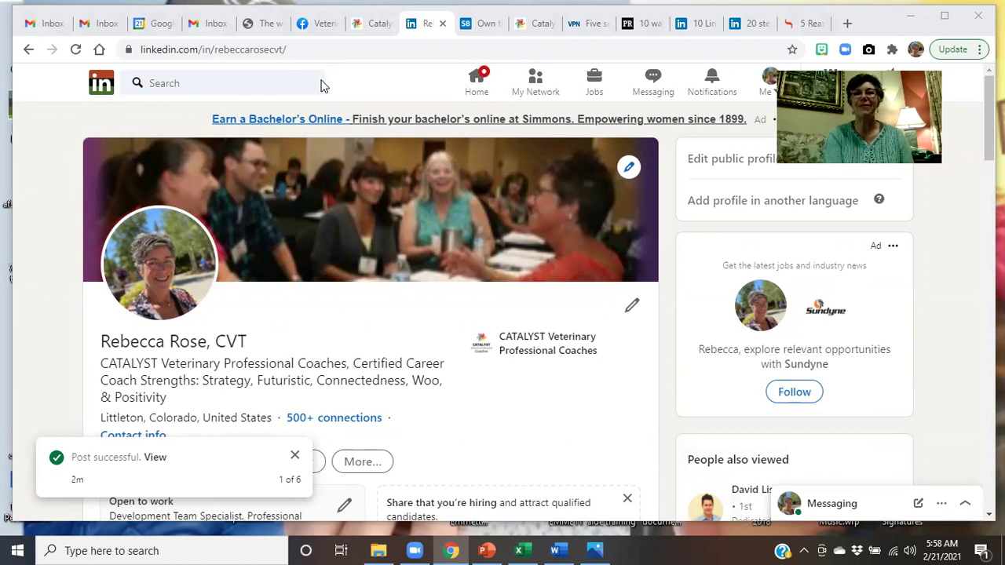
{"action": "left_click", "coordinate": [531, 29]}
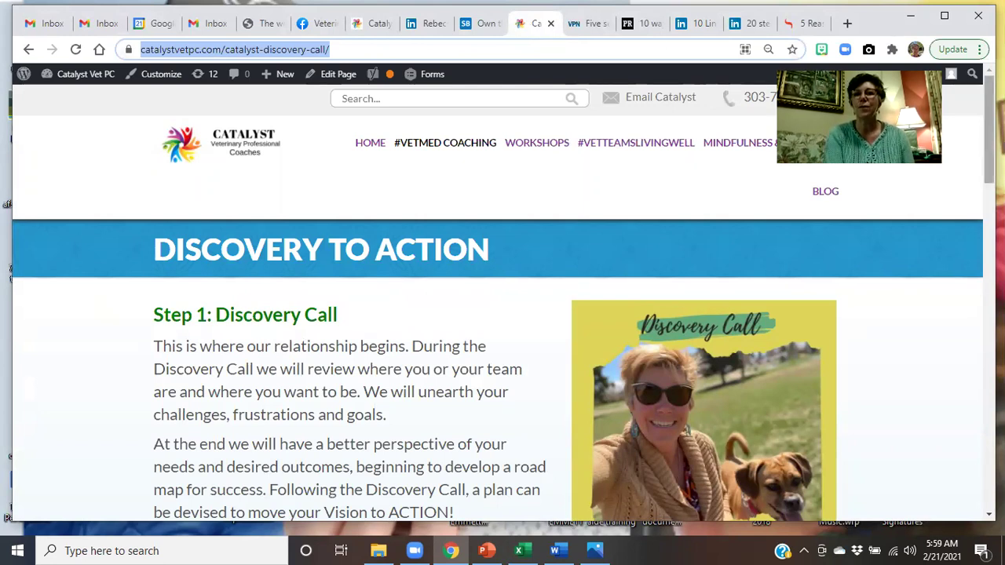
- Review the Discovery Call page's coaching steps and its embedded Calendly booking section, and return to the page heading
{"action": "scroll", "coordinate": [503, 298], "scroll_direction": "down", "scroll_amount": 5}
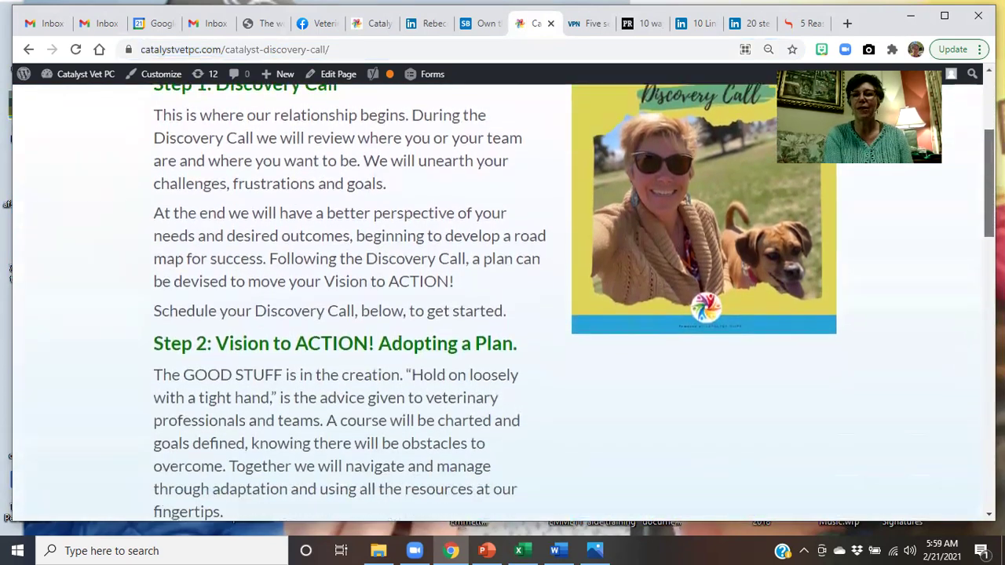
{"action": "scroll", "coordinate": [815, 290], "scroll_direction": "down", "scroll_amount": 3}
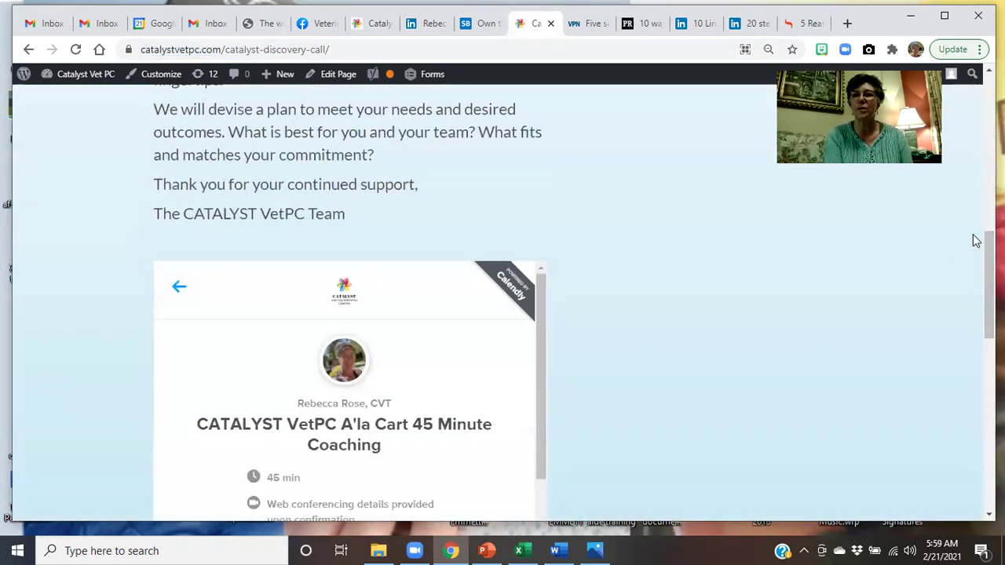
{"action": "scroll", "coordinate": [503, 298], "scroll_direction": "down", "scroll_amount": 2}
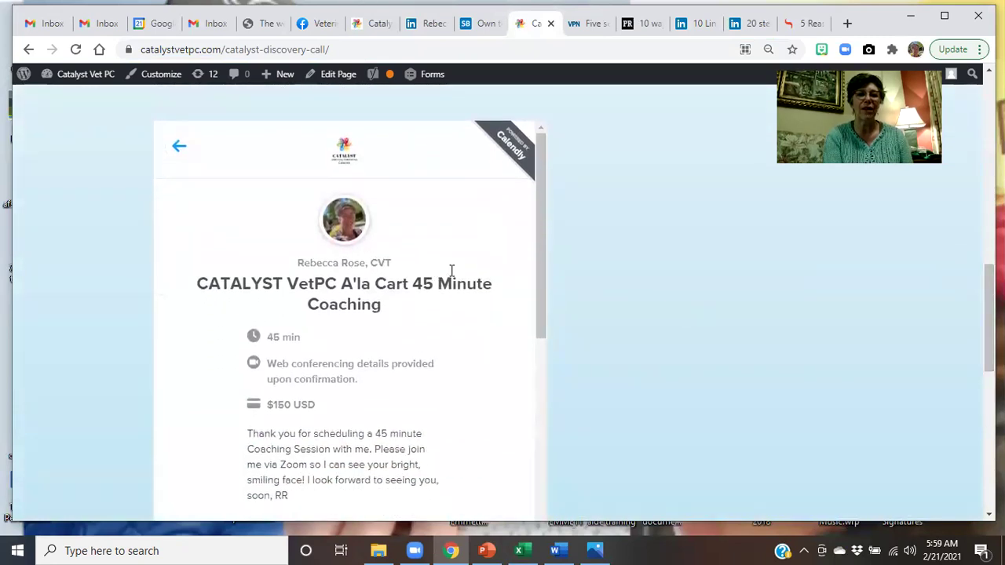
{"action": "mouse_move", "coordinate": [540, 153]}
{"action": "left_mouse_down"}
{"action": "mouse_move", "coordinate": [543, 312]}
{"action": "mouse_move", "coordinate": [560, 184]}
{"action": "mouse_move", "coordinate": [554, 167]}
{"action": "left_mouse_up"}
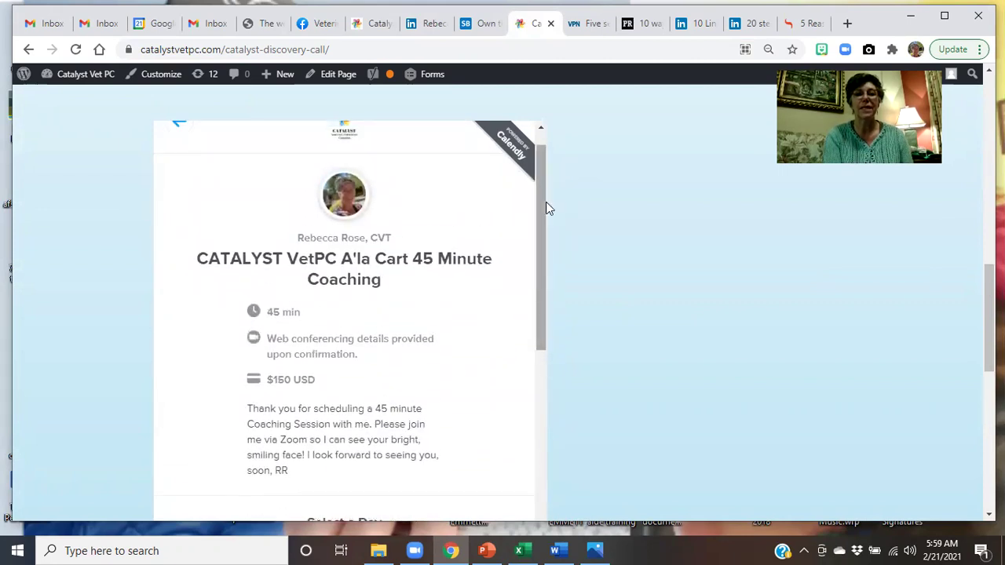
{"action": "left_click_drag", "start_coordinate": [540, 211], "coordinate": [540, 160]}
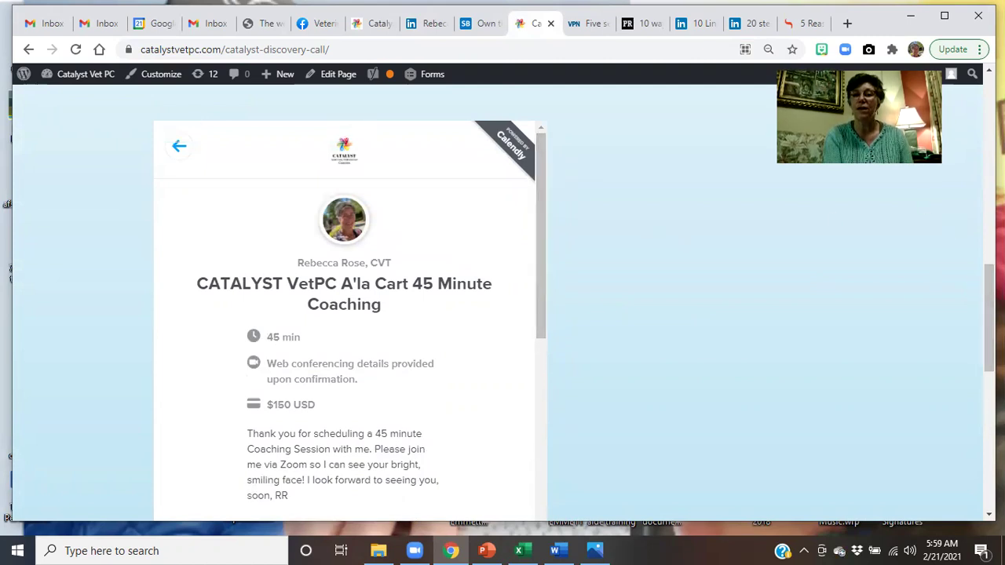
{"action": "scroll", "coordinate": [989, 314], "scroll_direction": "up", "scroll_amount": 5}
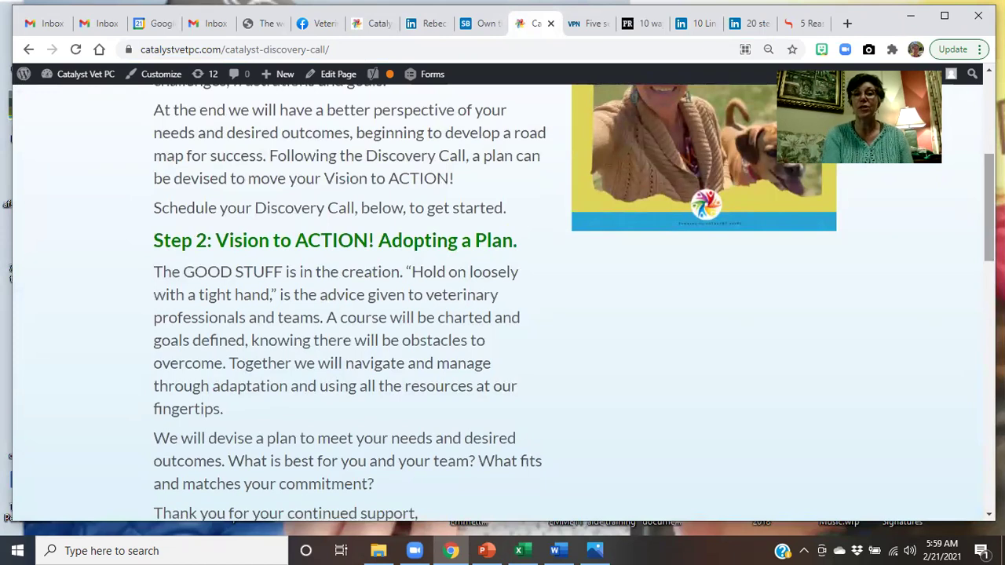
{"action": "scroll", "coordinate": [503, 304], "scroll_direction": "up", "scroll_amount": 4}
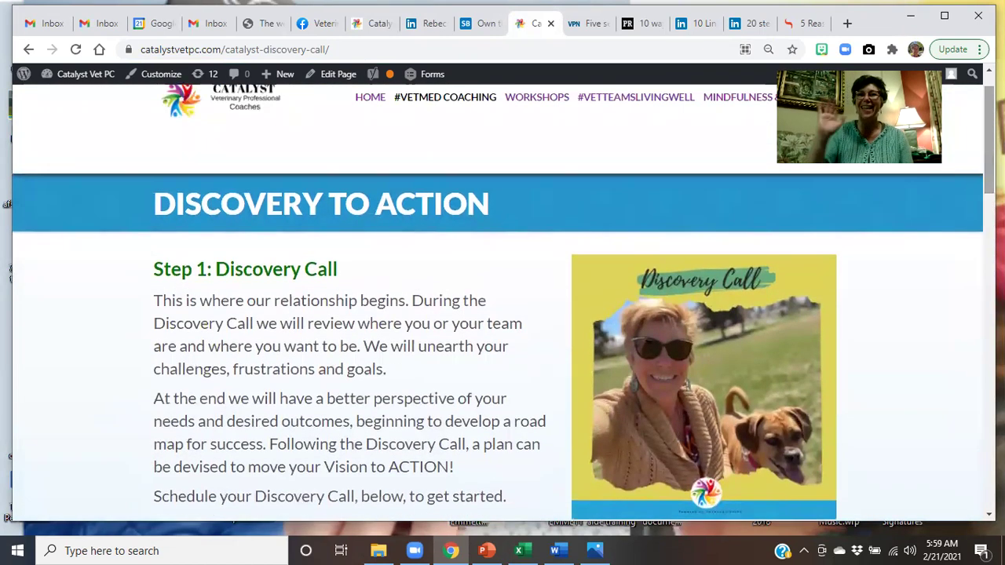